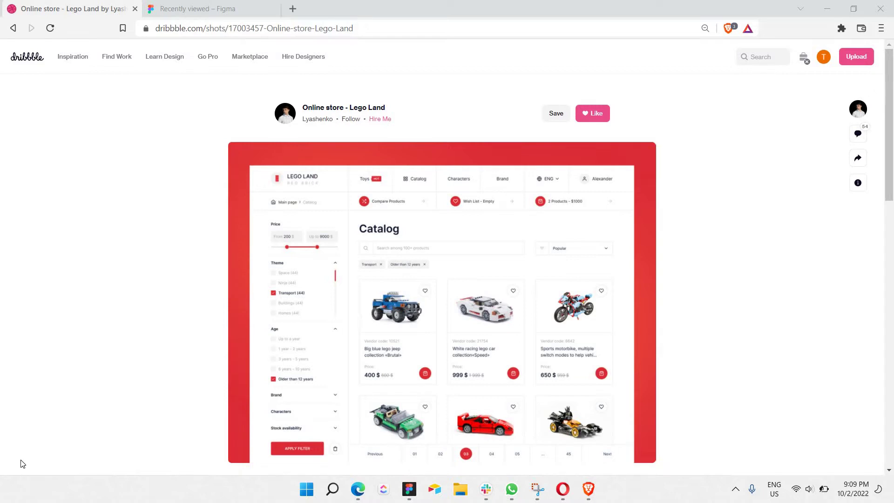
- Switch to Figma and create a new blank design file
{"action": "left_click", "coordinate": [193, 11]}
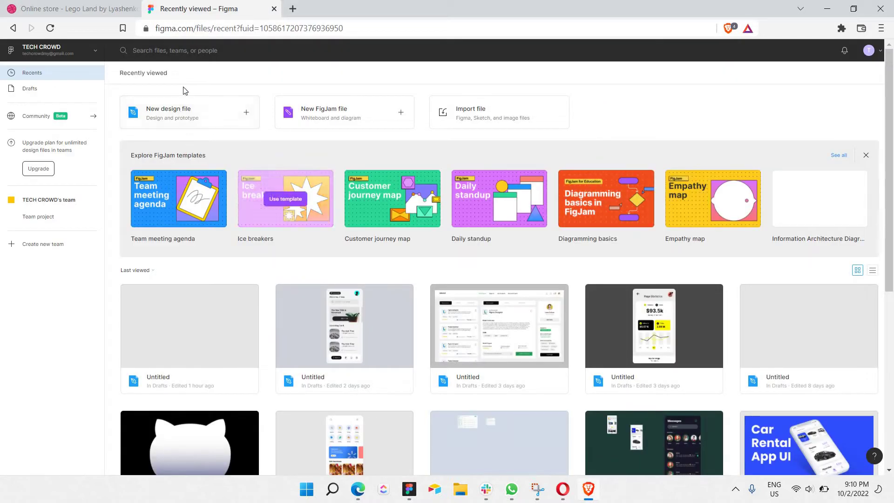
{"action": "left_click", "coordinate": [182, 108]}
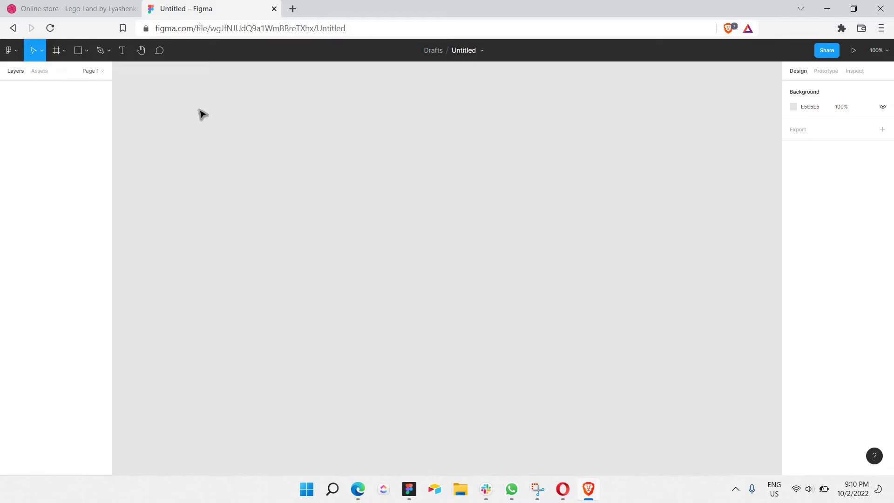
- Start the Windows Magnifier, minimize its window and magnify the screen to 200%
{"action": "key", "text": "super"}
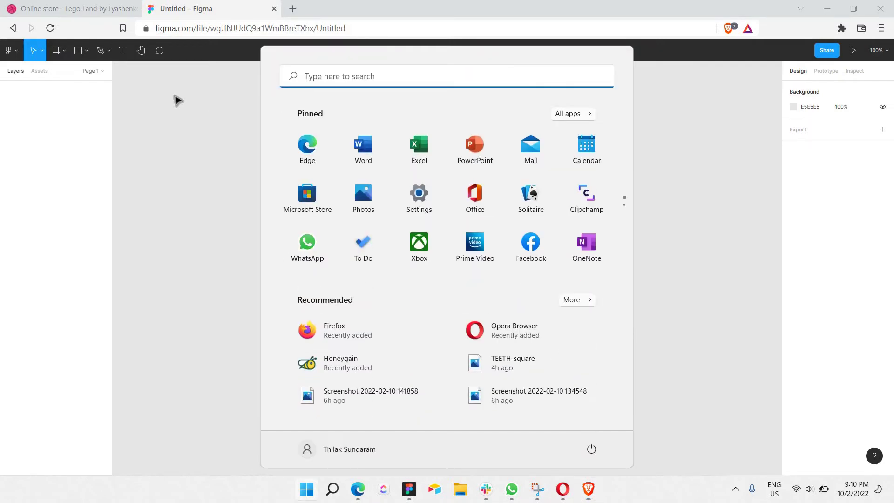
{"action": "key", "text": "super+plus"}
{"action": "left_click", "coordinate": [181, 90]}
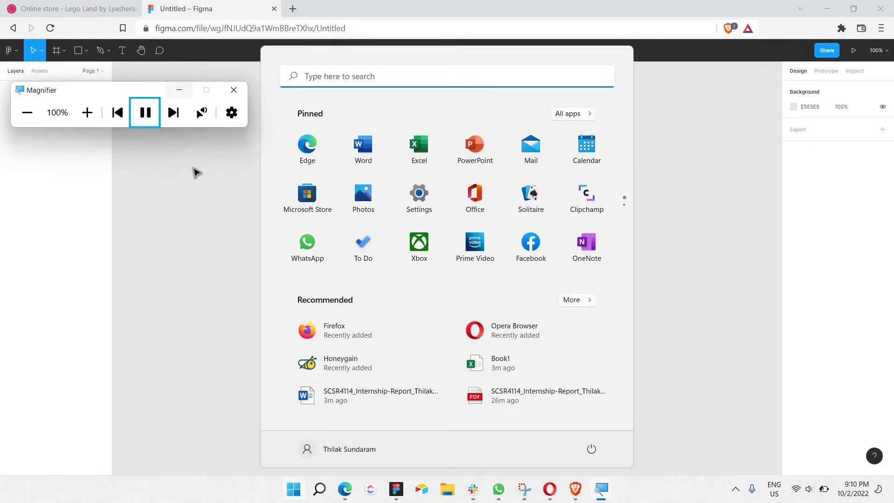
{"action": "left_click", "coordinate": [193, 167]}
{"action": "key", "text": "super+plus"}
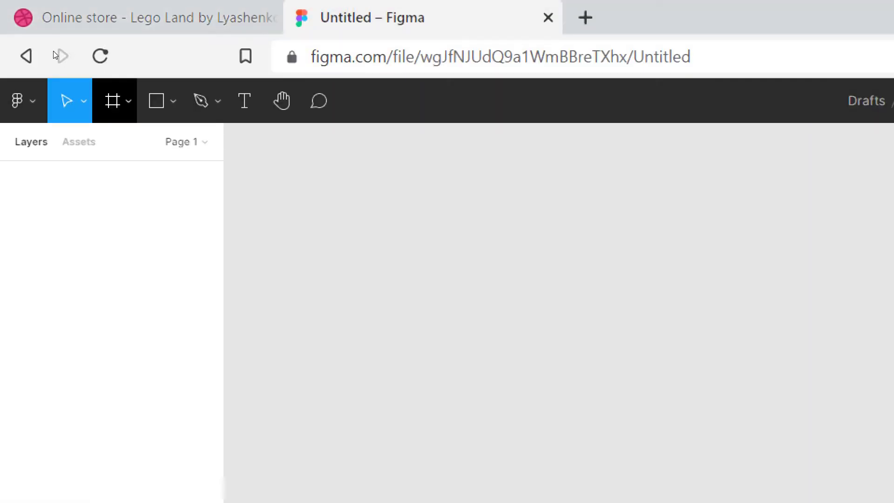
- Draw a landscape frame about 1284 × 813 on the empty canvas and deselect it
{"action": "left_click", "coordinate": [109, 110]}
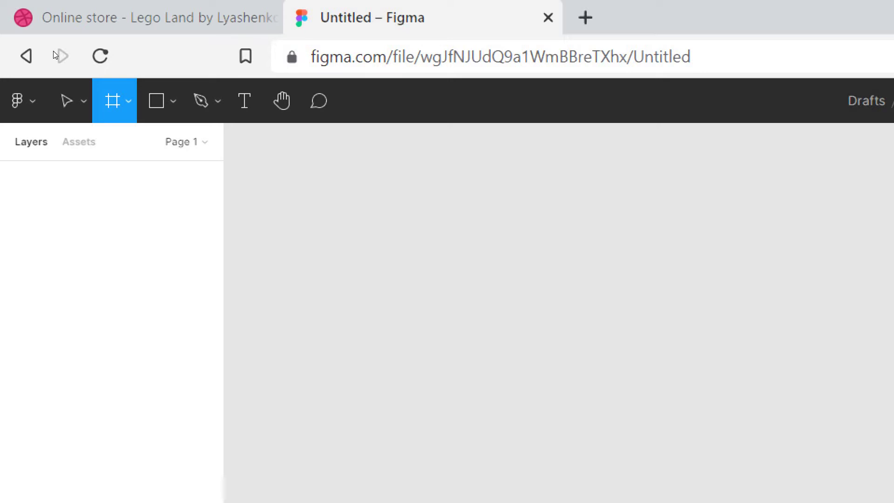
{"action": "key", "text": "super+minus"}
{"action": "left_click_drag", "start_coordinate": [141, 77], "coordinate": [739, 455]}
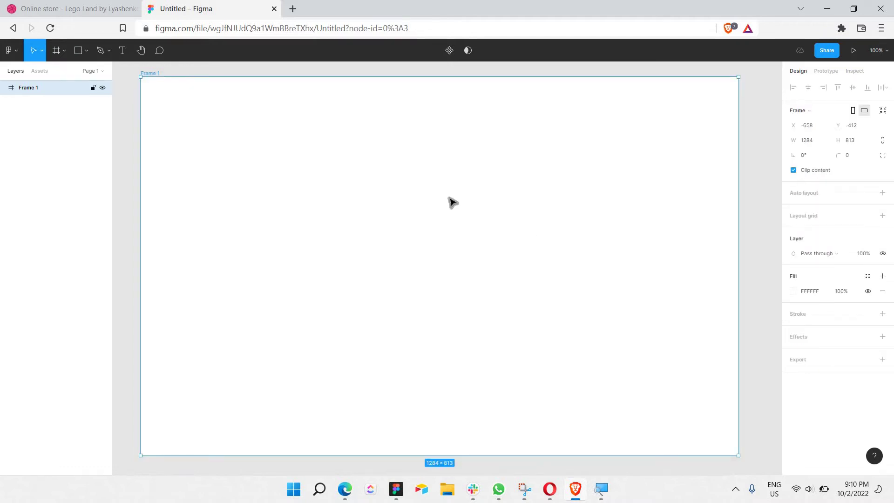
{"action": "left_click", "coordinate": [126, 166]}
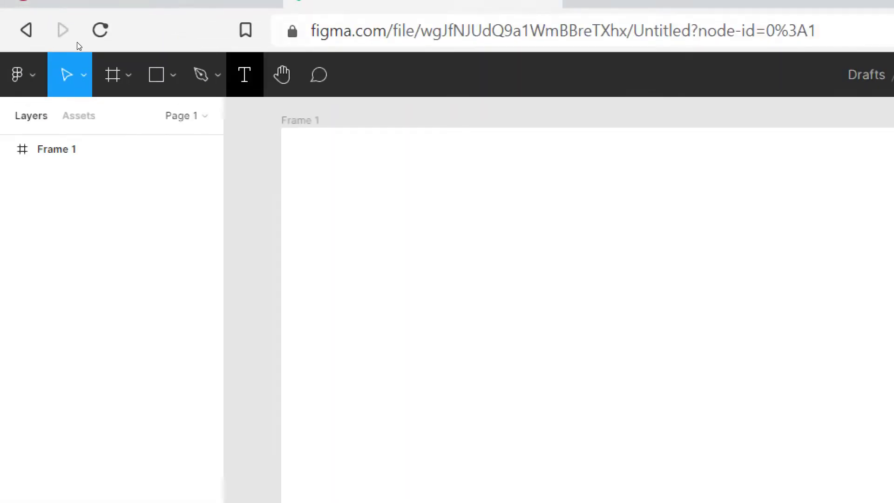
- Draw a vertical line over the frame's full height, about a quarter of its width from the left edge
{"action": "left_click", "coordinate": [173, 75]}
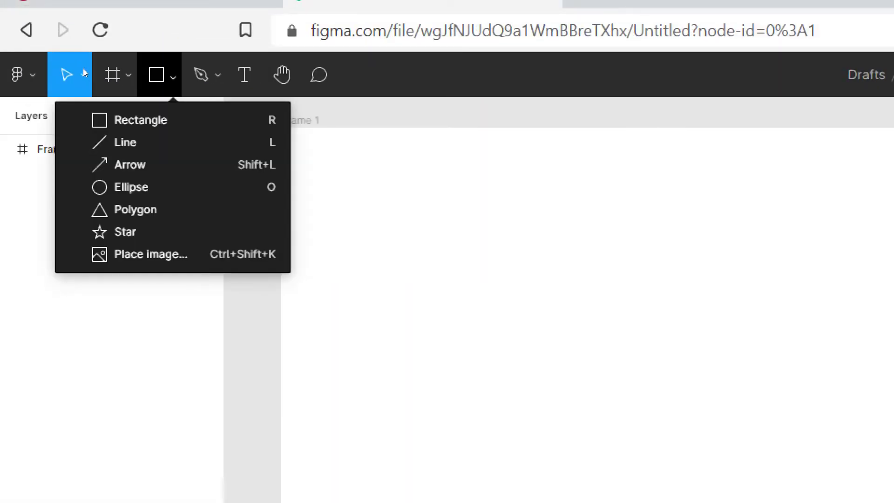
{"action": "key", "text": "Down"}
{"action": "key", "text": "Down"}
{"action": "key", "text": "Return"}
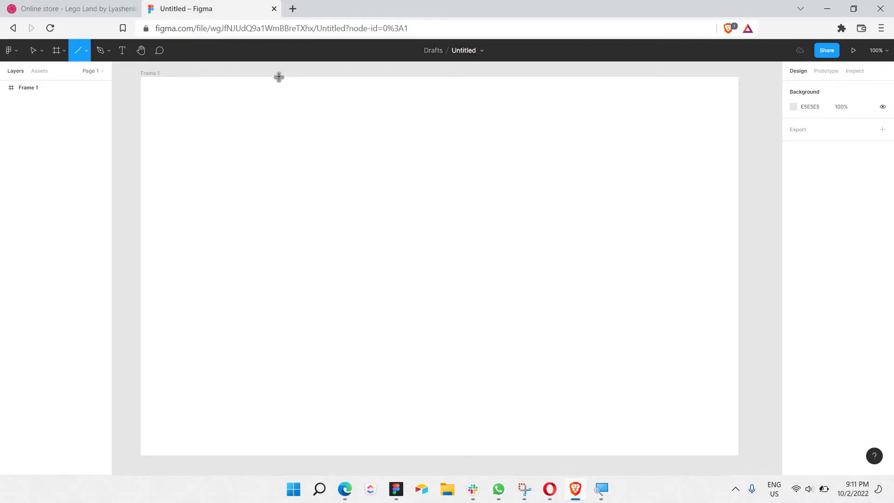
{"action": "mouse_move", "coordinate": [284, 134]}
{"action": "left_mouse_down"}
{"action": "mouse_move", "coordinate": [305, 304]}
{"action": "mouse_move", "coordinate": [281, 442]}
{"action": "mouse_move", "coordinate": [291, 459]}
{"action": "left_mouse_up"}
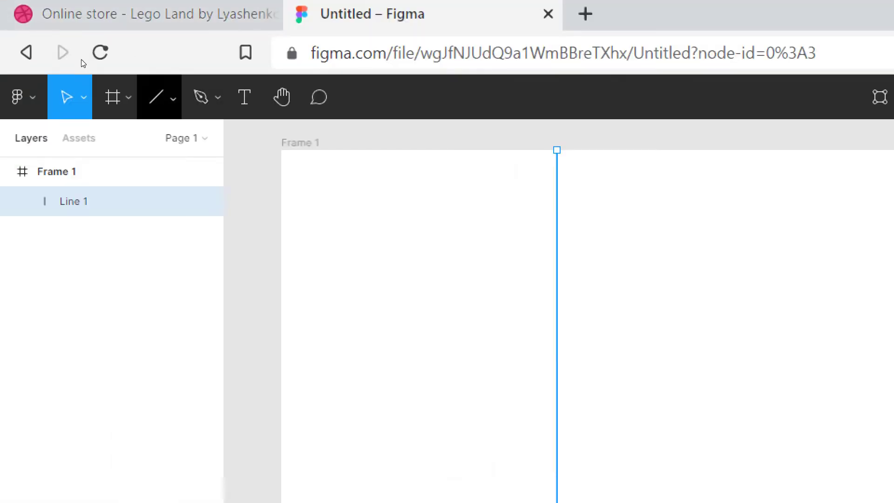
- Draw a rectangle about 297 × 382 to the right of the vertical line and move it slightly closer to the line
{"action": "left_click", "coordinate": [172, 98]}
{"action": "left_click", "coordinate": [142, 143]}
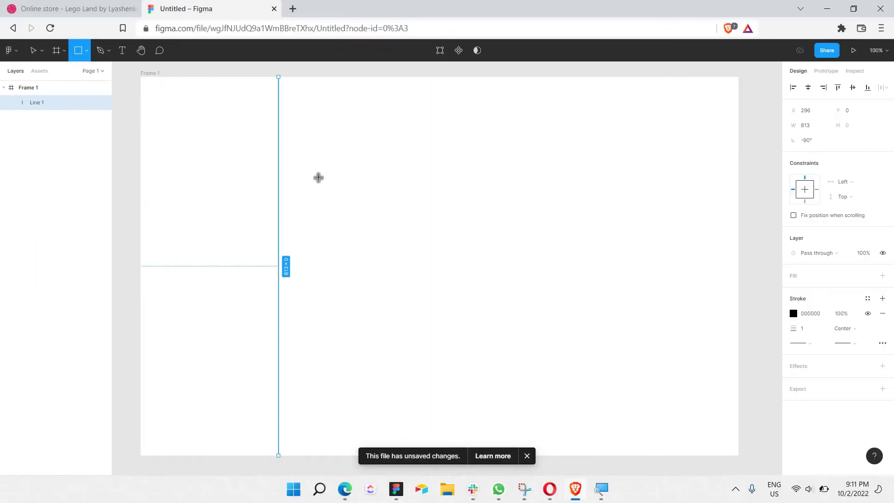
{"action": "left_click_drag", "start_coordinate": [316, 174], "coordinate": [359, 284]}
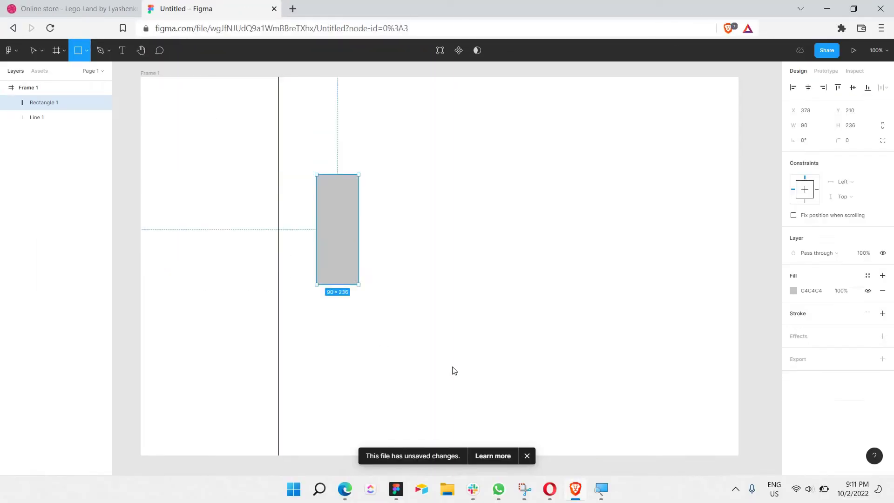
{"action": "left_click_drag", "start_coordinate": [453, 370], "coordinate": [455, 353]}
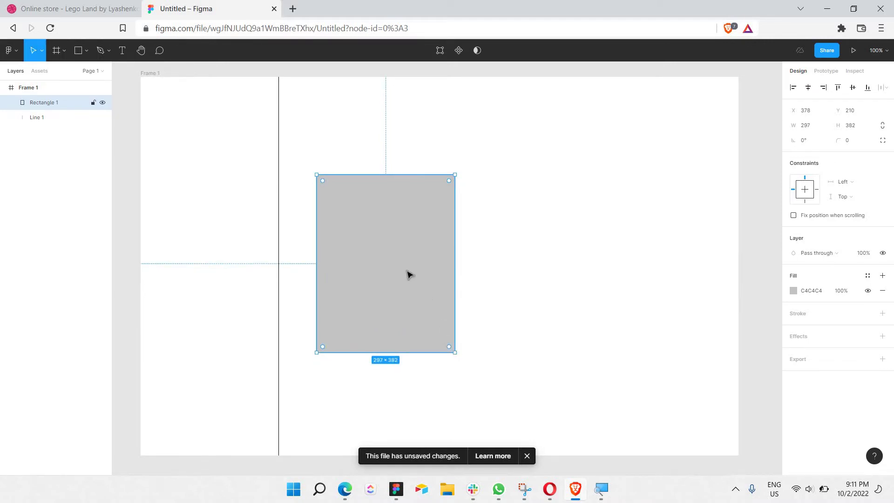
{"action": "left_click_drag", "start_coordinate": [391, 270], "coordinate": [373, 267]}
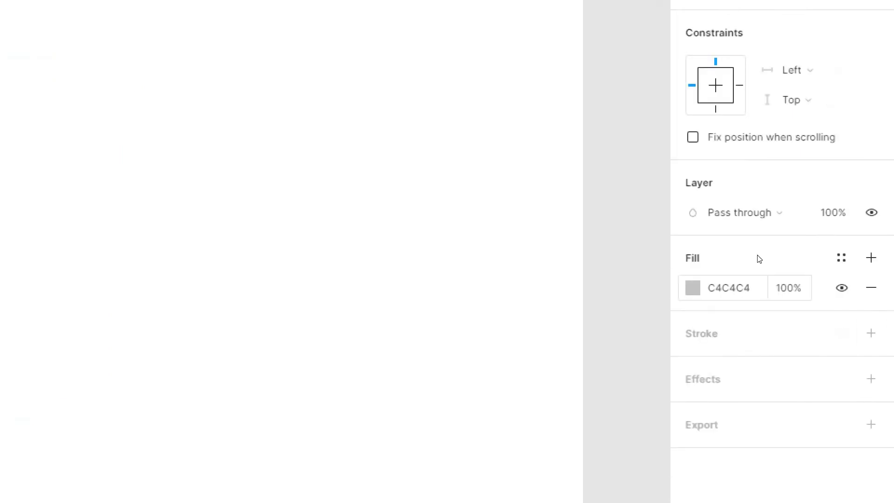
- Change the rectangle's fill to white, FFFFFF
{"action": "left_click", "coordinate": [692, 288]}
{"action": "left_click_drag", "start_coordinate": [461, 159], "coordinate": [447, 158]}
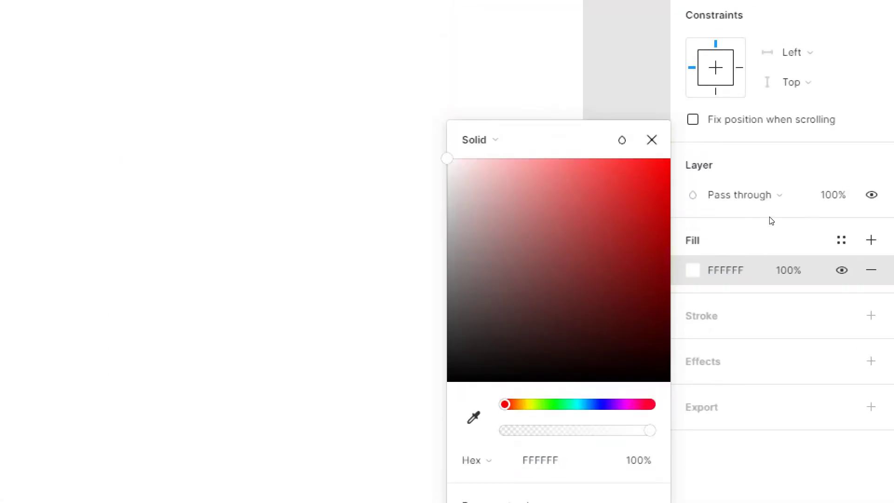
{"action": "key", "text": "Escape"}
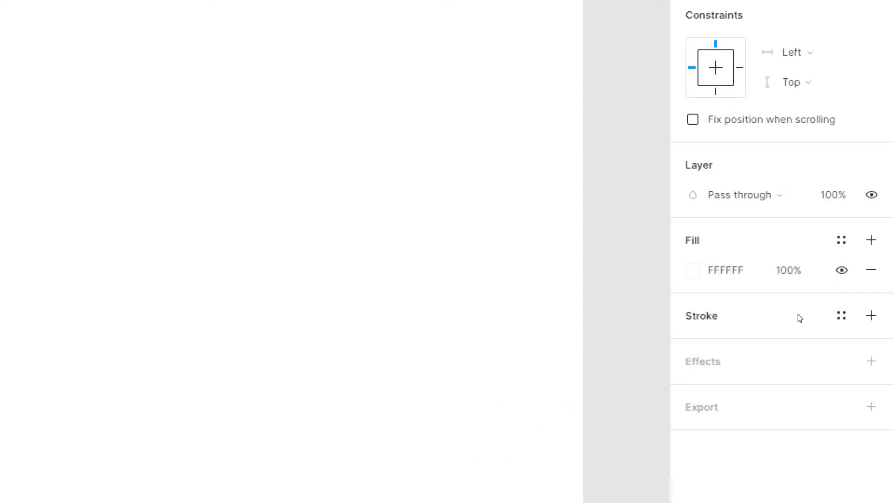
- Add a stroke to the rectangle, colour it grey B1B1B1, and deselect the shape
{"action": "left_click", "coordinate": [800, 320]}
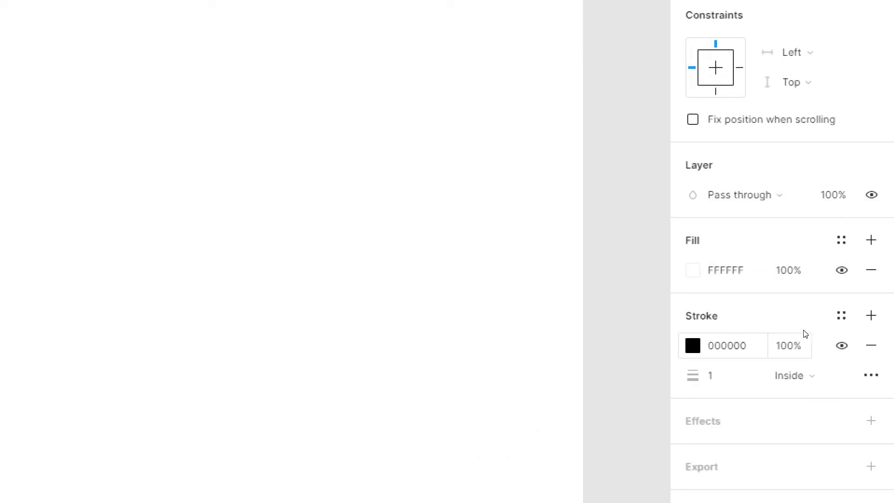
{"action": "left_click", "coordinate": [692, 346]}
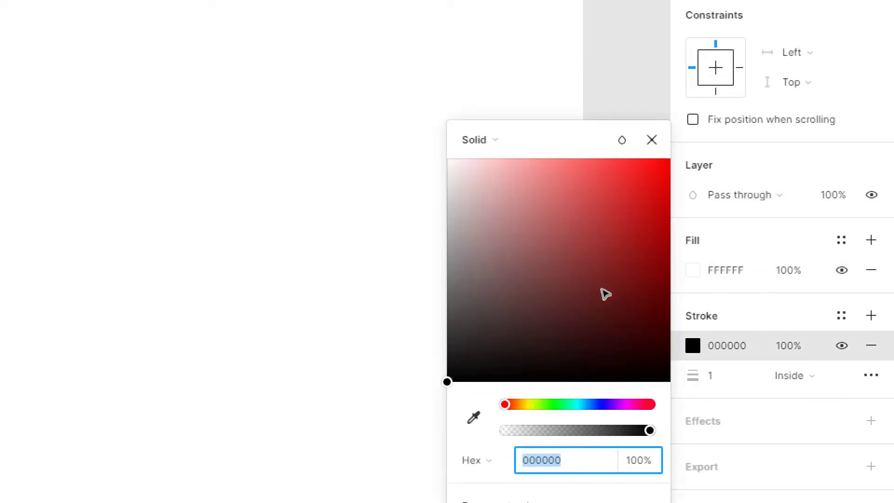
{"action": "left_click_drag", "start_coordinate": [447, 381], "coordinate": [447, 227]}
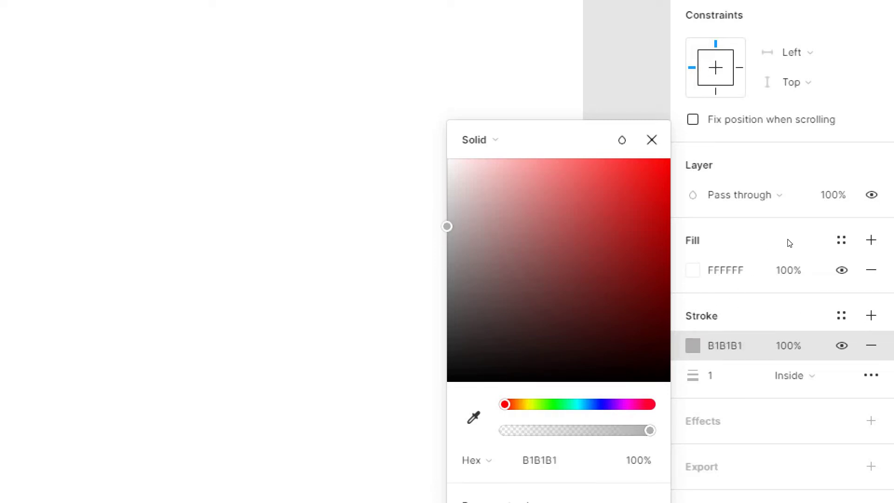
{"action": "left_click", "coordinate": [773, 228]}
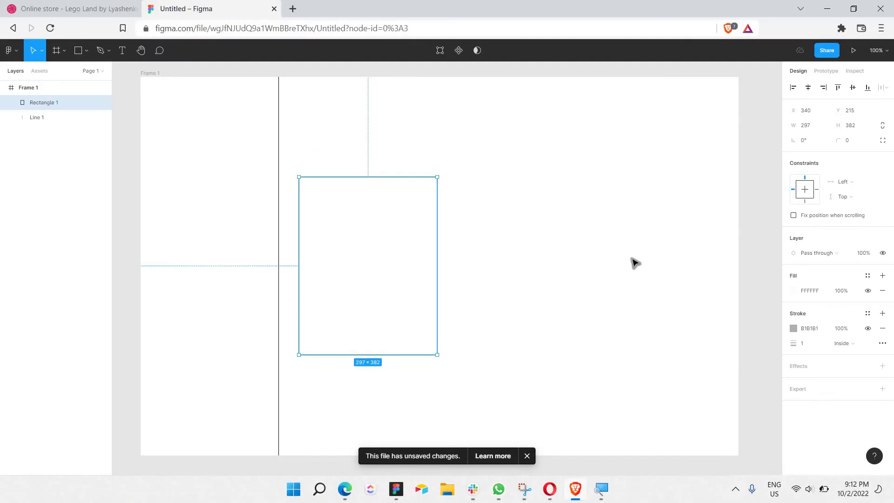
{"action": "left_click", "coordinate": [618, 261]}
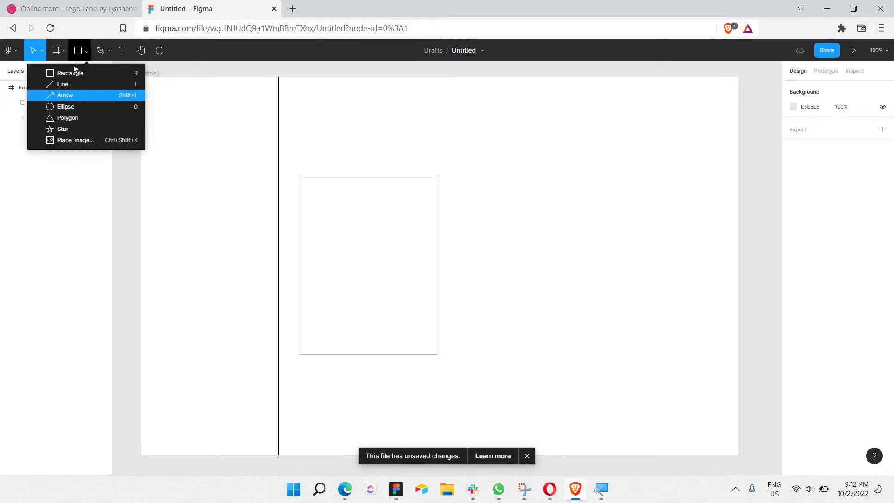
- Draw a horizontal line about 297 long across the rectangle's full width, slightly above its middle
{"action": "left_click", "coordinate": [70, 95]}
{"action": "left_click", "coordinate": [86, 50]}
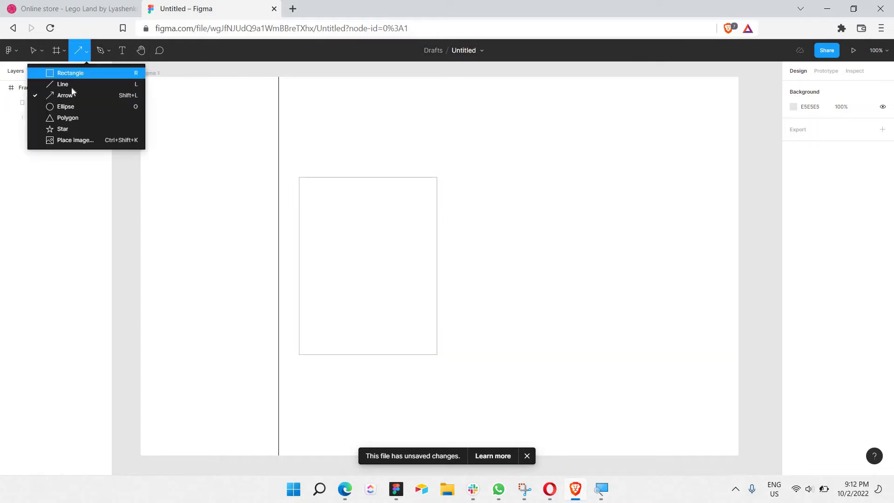
{"action": "left_click", "coordinate": [71, 86]}
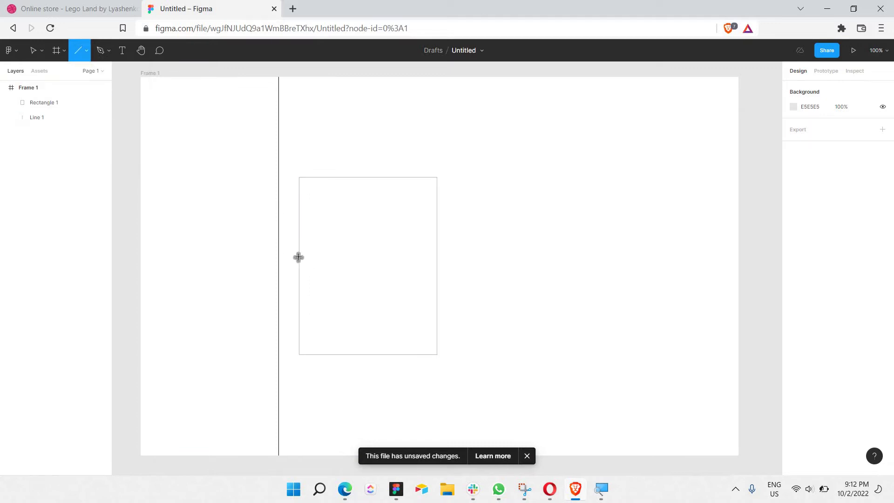
{"action": "left_click_drag", "start_coordinate": [334, 264], "coordinate": [437, 280]}
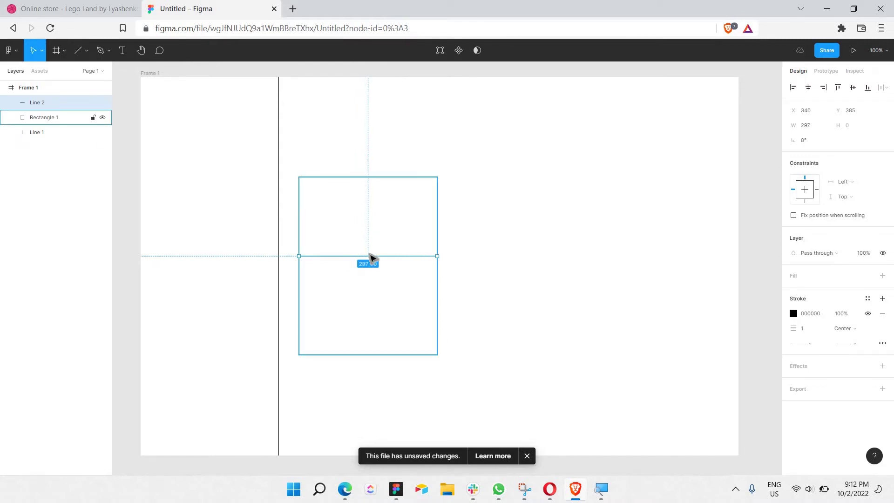
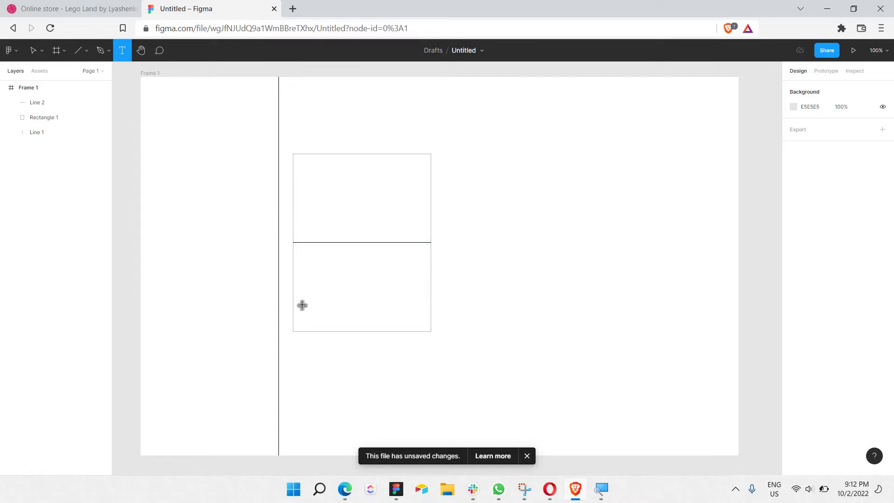
- Add the text "$400" at size 24 in a box about 110 × 41 in the product card's lower-left corner
{"action": "left_click_drag", "start_coordinate": [301, 302], "coordinate": [352, 322]}
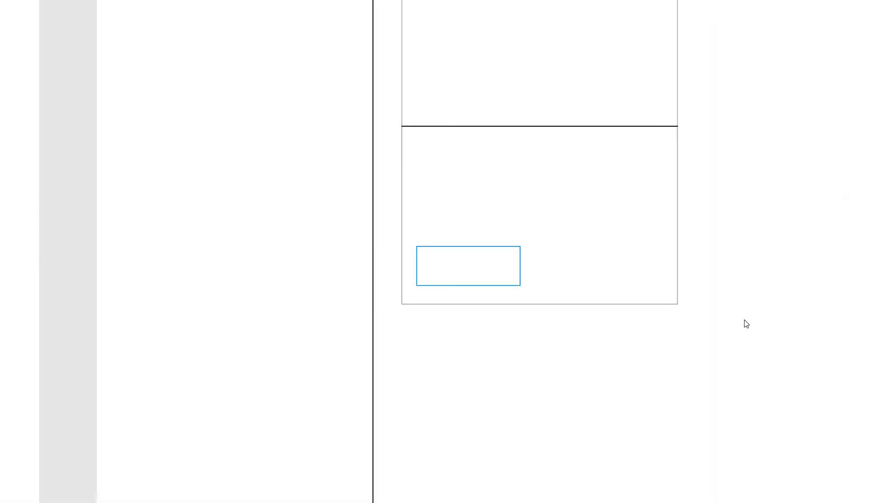
{"action": "left_click", "coordinate": [848, 252]}
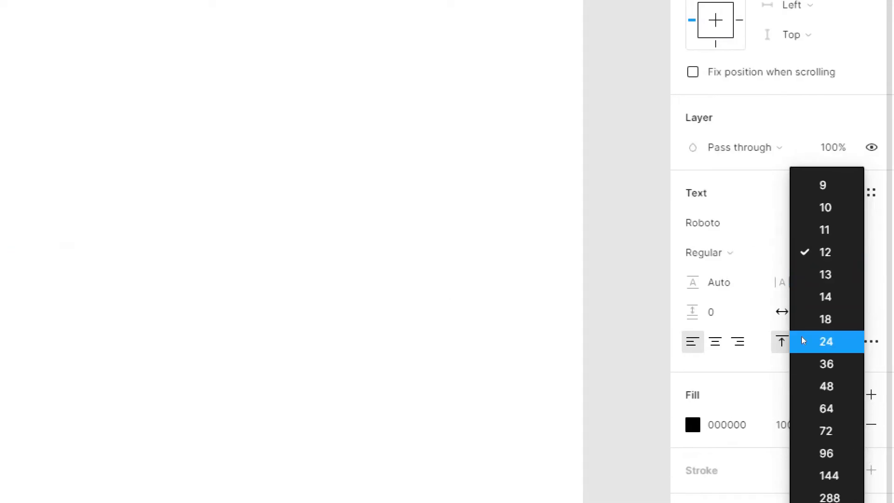
{"action": "left_click", "coordinate": [826, 341]}
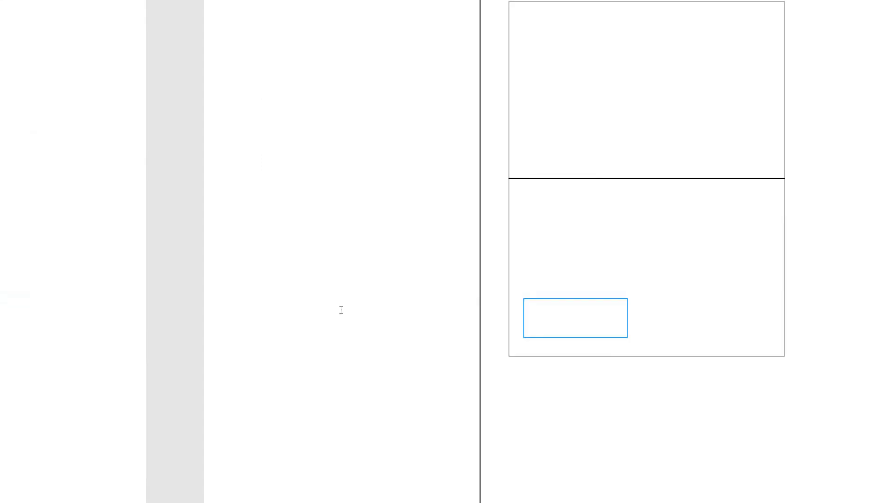
{"action": "type", "text": "$"}
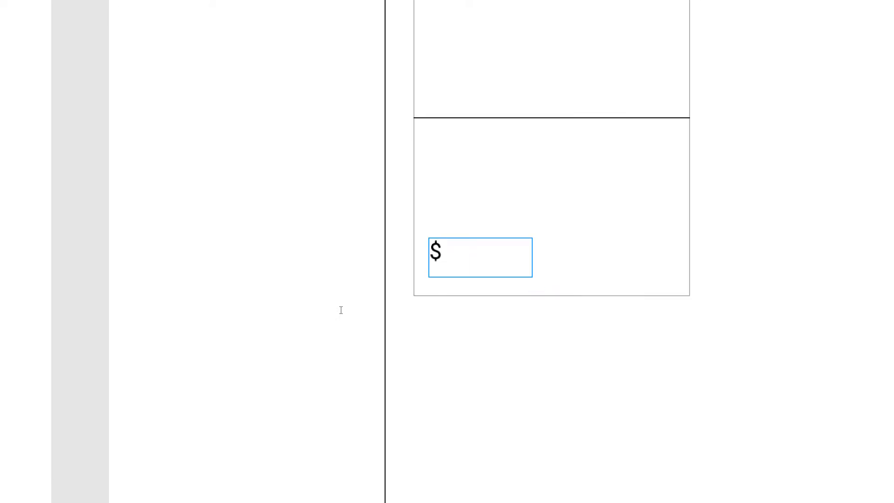
{"action": "type", "text": "400"}
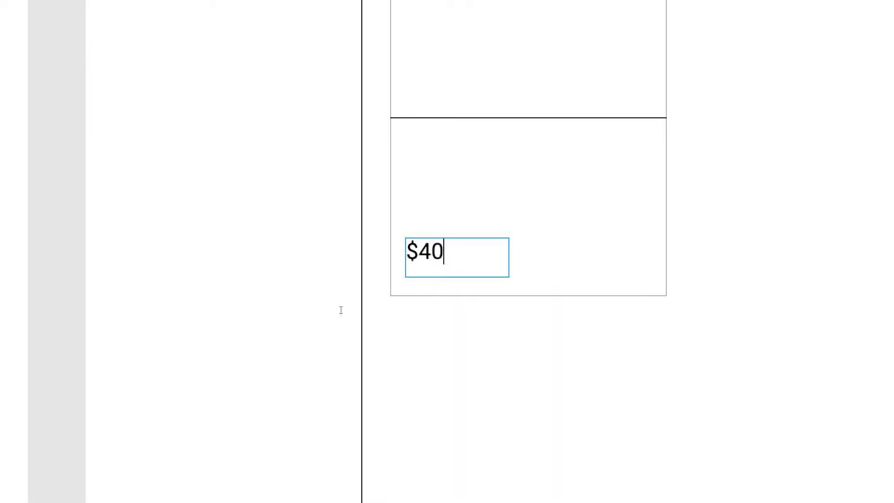
- Change the $400 price text's font weight to Bold and finish editing the text
{"action": "key", "text": "Left"}
{"action": "key", "text": "Left"}
{"action": "key", "text": "Left"}
{"action": "key", "text": "shift+Left"}
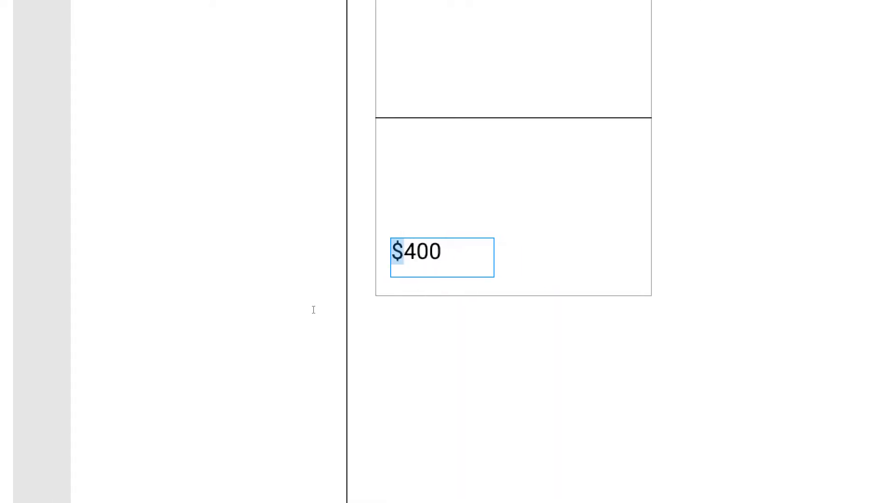
{"action": "key", "text": "shift+End"}
{"action": "key", "text": "Left"}
{"action": "key", "text": "Right"}
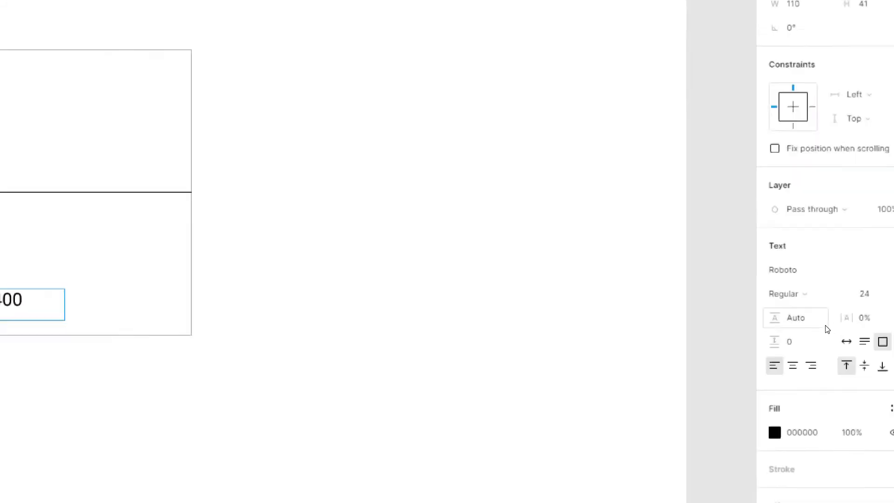
{"action": "left_click", "coordinate": [822, 291]}
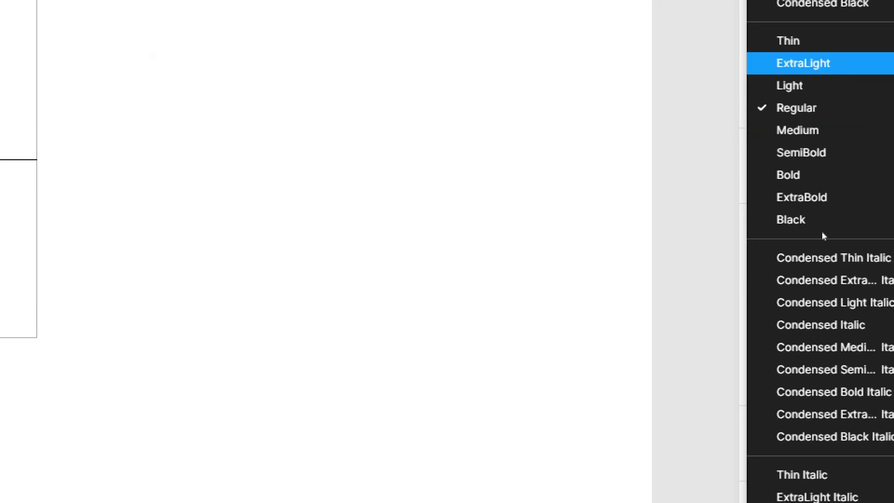
{"action": "key", "text": "Down"}
{"action": "key", "text": "Down"}
{"action": "key", "text": "Up"}
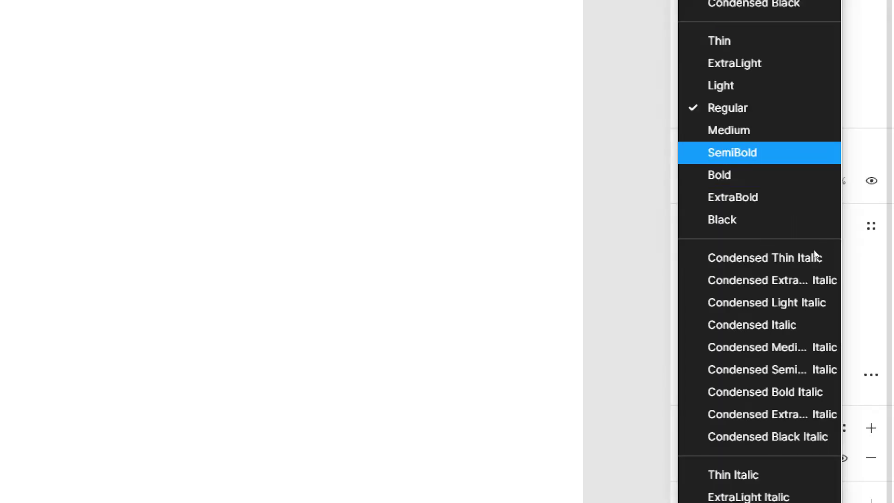
{"action": "key", "text": "Down"}
{"action": "key", "text": "Down"}
{"action": "key", "text": "Up"}
{"action": "key", "text": "Return"}
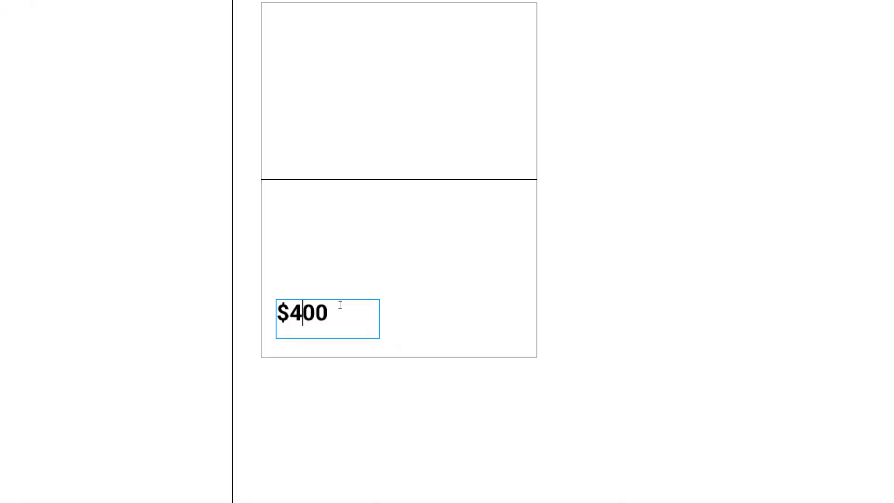
{"action": "key", "text": "Escape"}
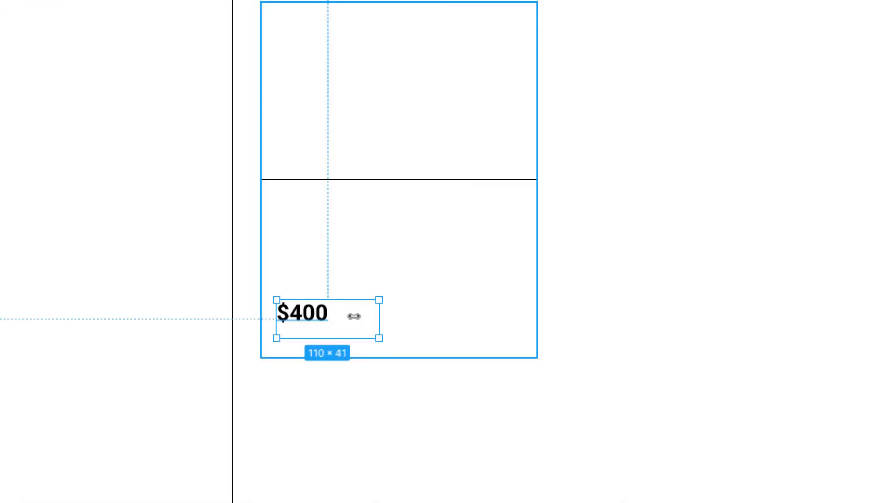
- Narrow the $400 text box to about 59 × 41 and place a copy of it directly to its right
{"action": "double_click", "coordinate": [335, 317]}
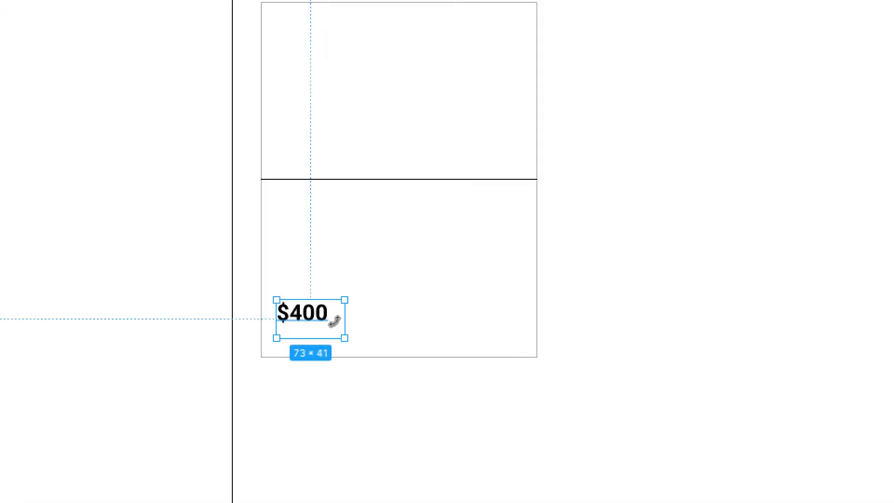
{"action": "left_click", "coordinate": [358, 293]}
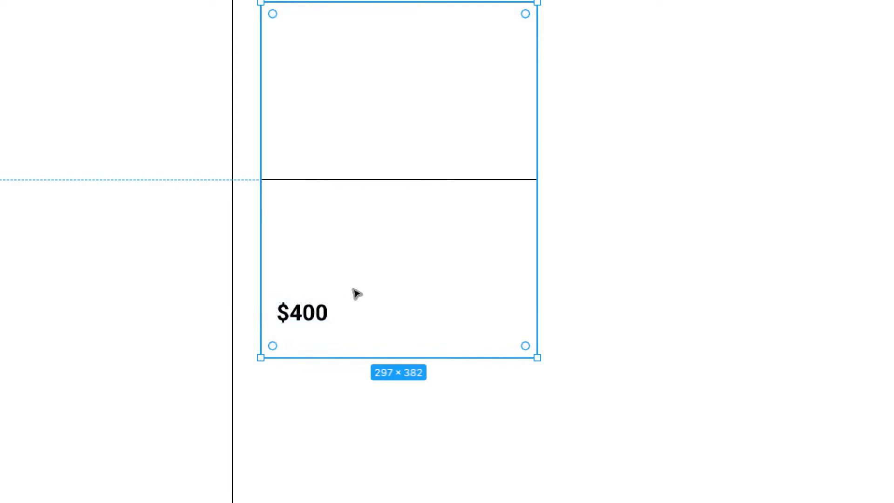
{"action": "left_click", "coordinate": [317, 308]}
{"action": "left_click_drag", "start_coordinate": [336, 314], "coordinate": [327, 317]}
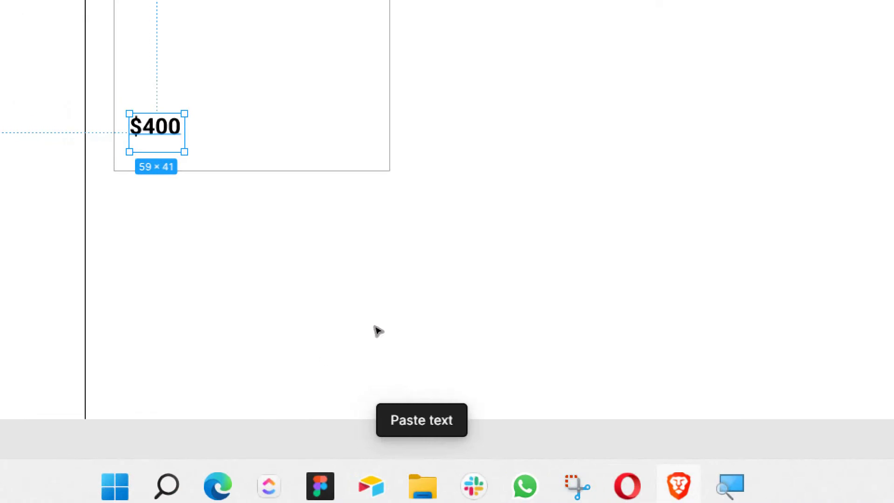
{"action": "left_click_drag", "start_coordinate": [351, 309], "coordinate": [347, 310]}
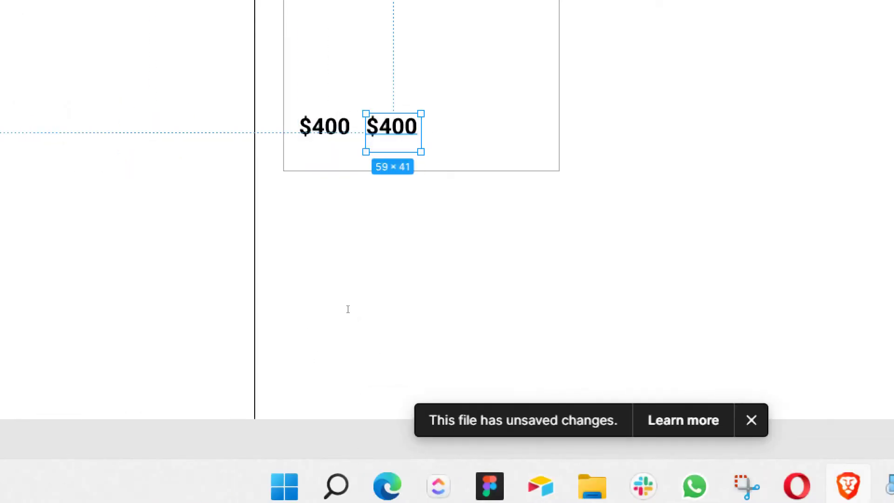
{"action": "key", "text": "Return"}
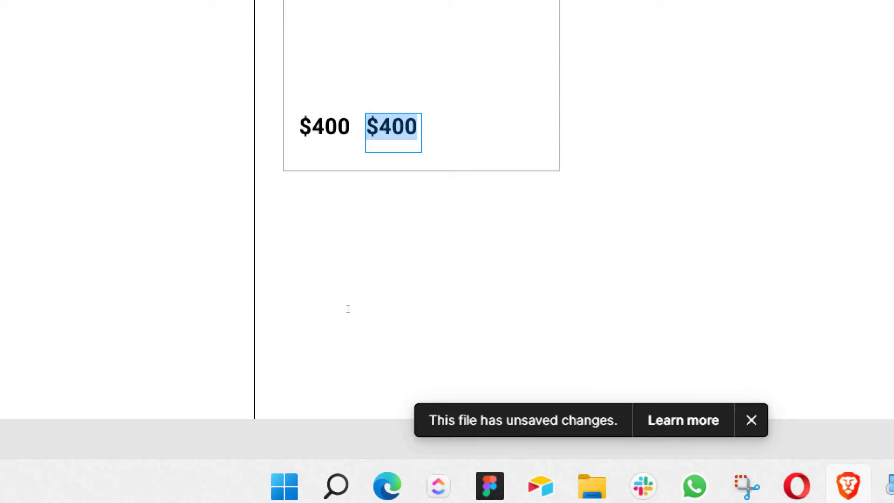
{"action": "scroll", "coordinate": [372, 119], "scroll_direction": "up", "scroll_amount": 1}
{"action": "right_click", "coordinate": [376, 121]}
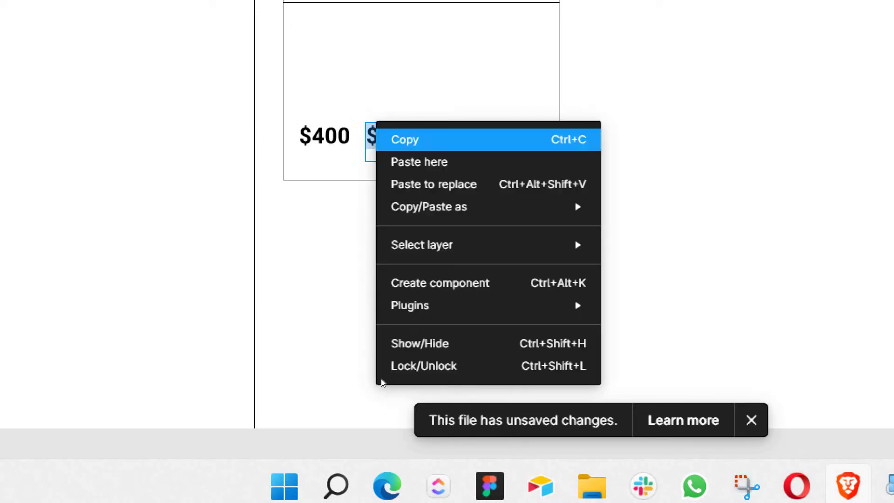
{"action": "mouse_move", "coordinate": [419, 245]}
{"action": "key", "text": "Up"}
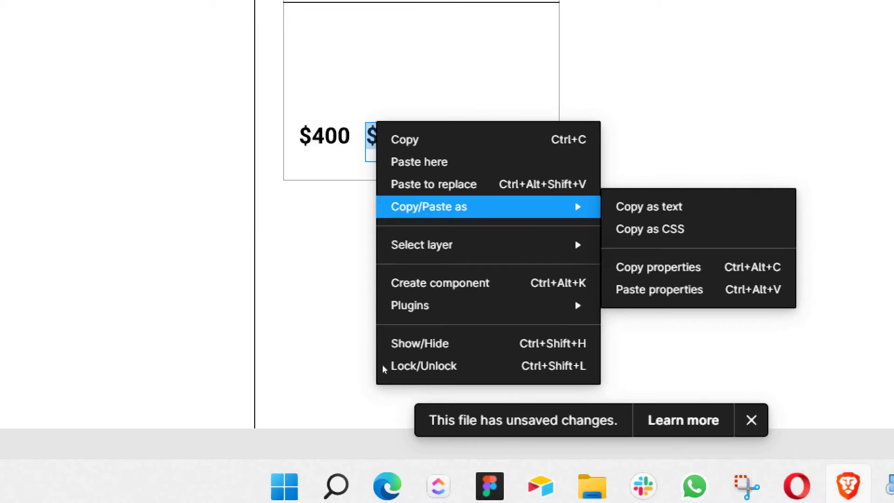
{"action": "key", "text": "Escape"}
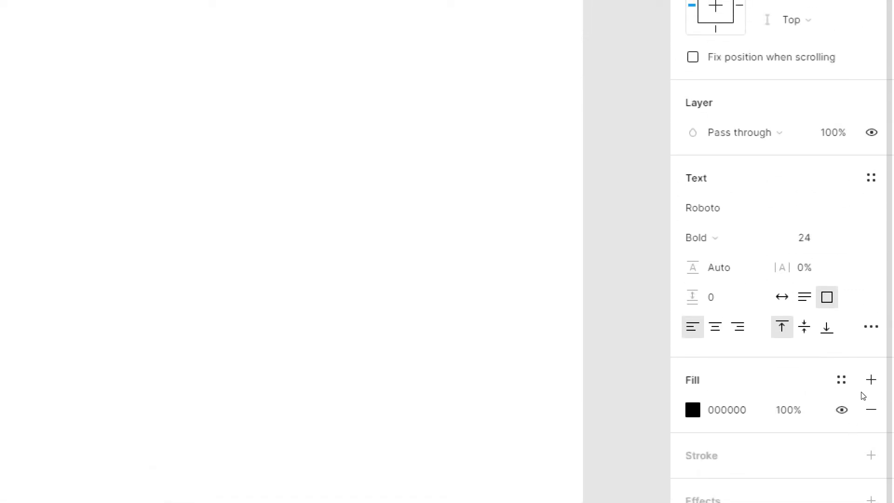
- Apply the strikethrough decoration to the right-hand copy of the price text
{"action": "left_click", "coordinate": [870, 326]}
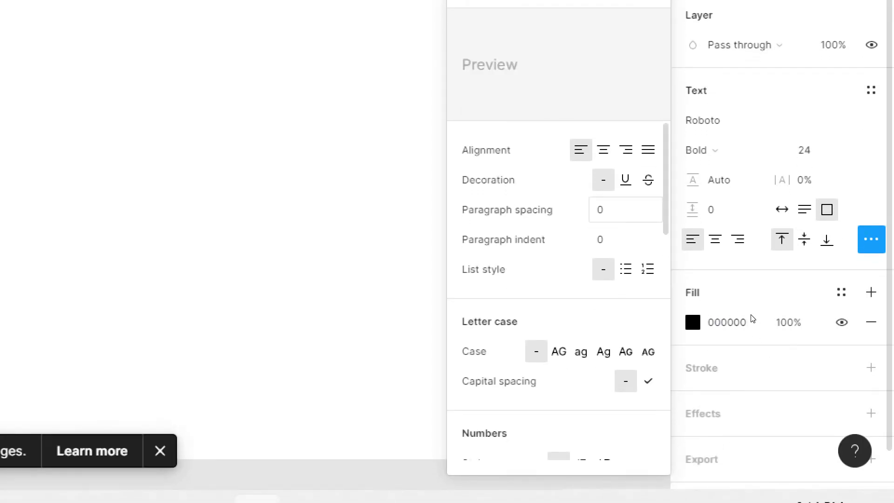
{"action": "scroll", "coordinate": [750, 317], "scroll_direction": "down", "scroll_amount": 3}
{"action": "scroll", "coordinate": [752, 318], "scroll_direction": "down", "scroll_amount": 9}
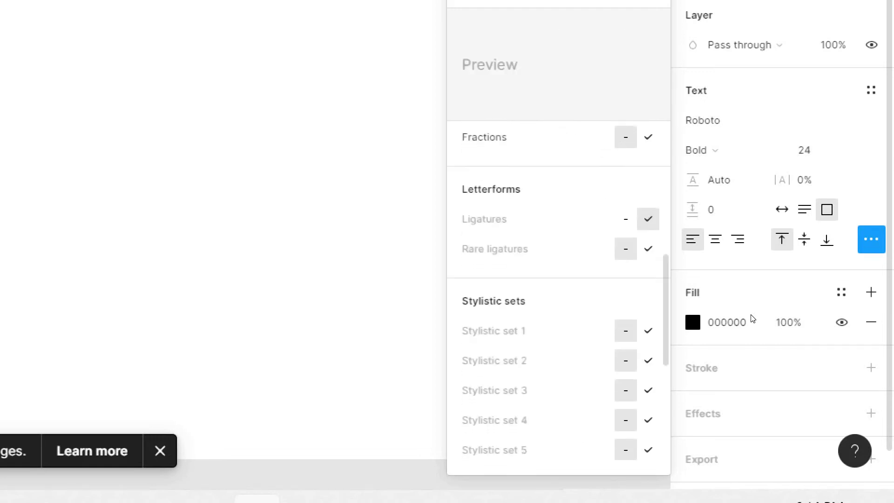
{"action": "scroll", "coordinate": [750, 322], "scroll_direction": "up", "scroll_amount": 9}
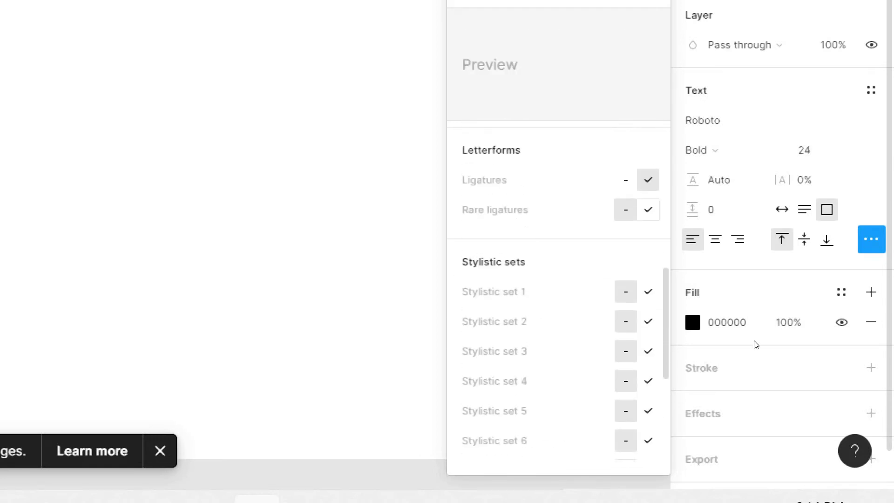
{"action": "scroll", "coordinate": [755, 335], "scroll_direction": "up", "scroll_amount": 3}
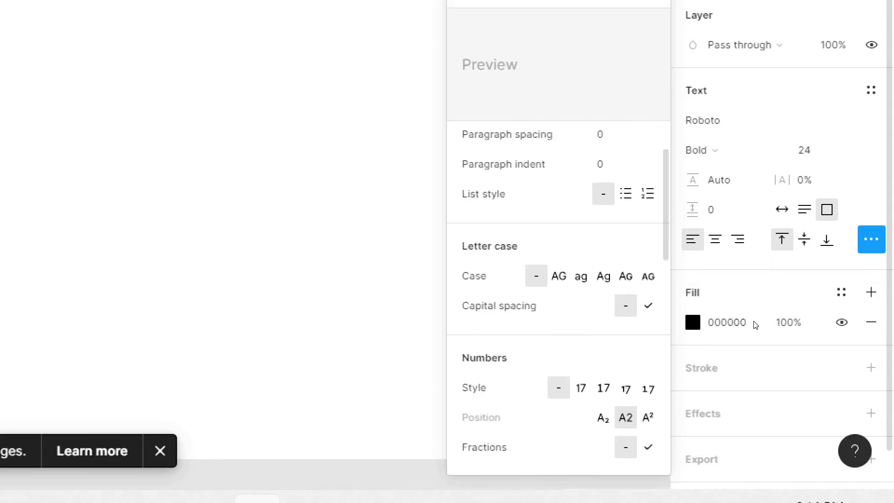
{"action": "scroll", "coordinate": [755, 324], "scroll_direction": "up", "scroll_amount": 2}
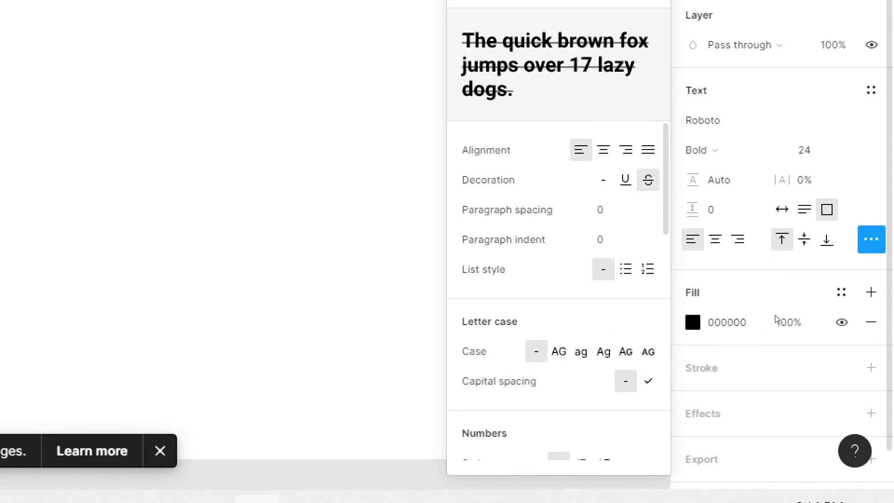
{"action": "left_click", "coordinate": [767, 326]}
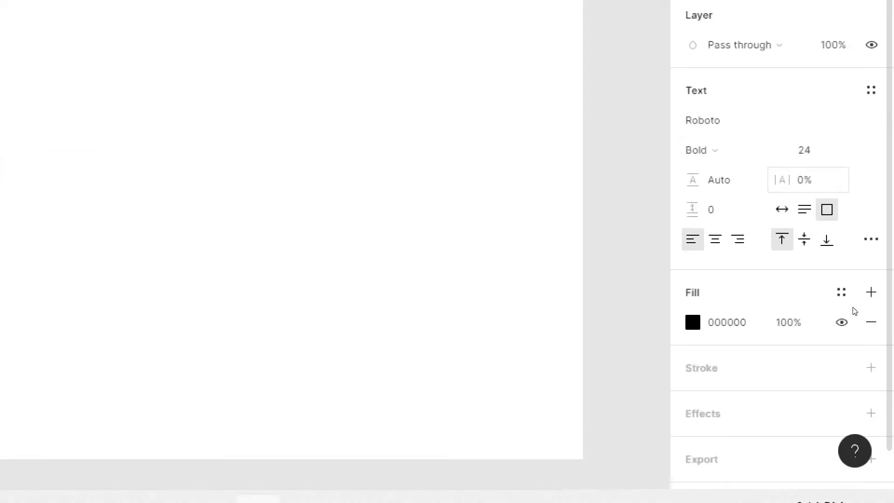
- Set the struck-through price's font size to 18 and lighten its fill to dark grey
{"action": "left_click", "coordinate": [852, 150]}
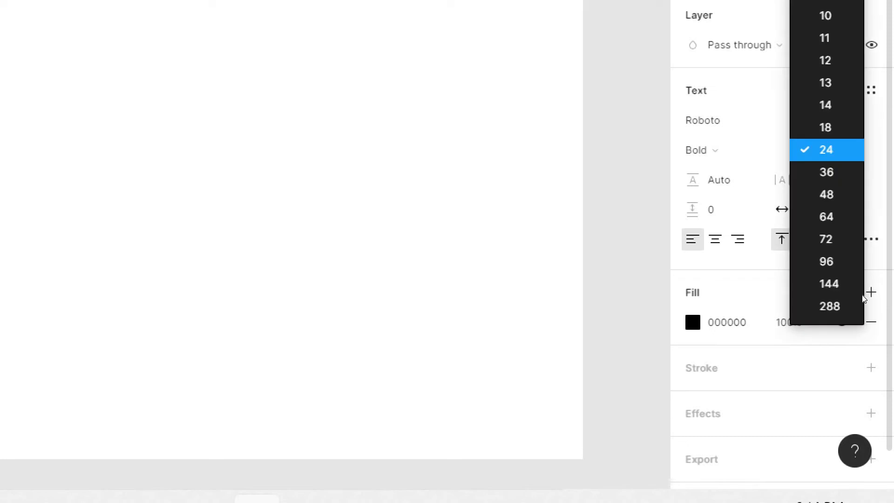
{"action": "left_click", "coordinate": [826, 126]}
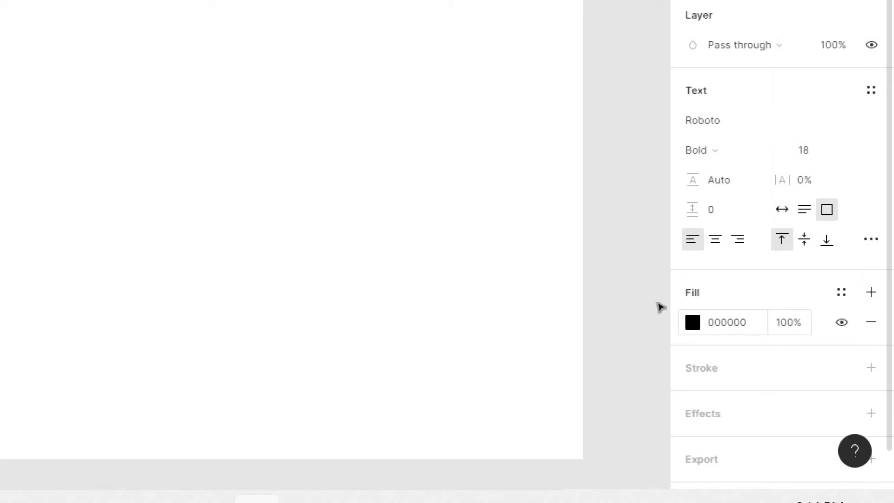
{"action": "left_click", "coordinate": [693, 322]}
{"action": "left_click_drag", "start_coordinate": [446, 232], "coordinate": [447, 155]}
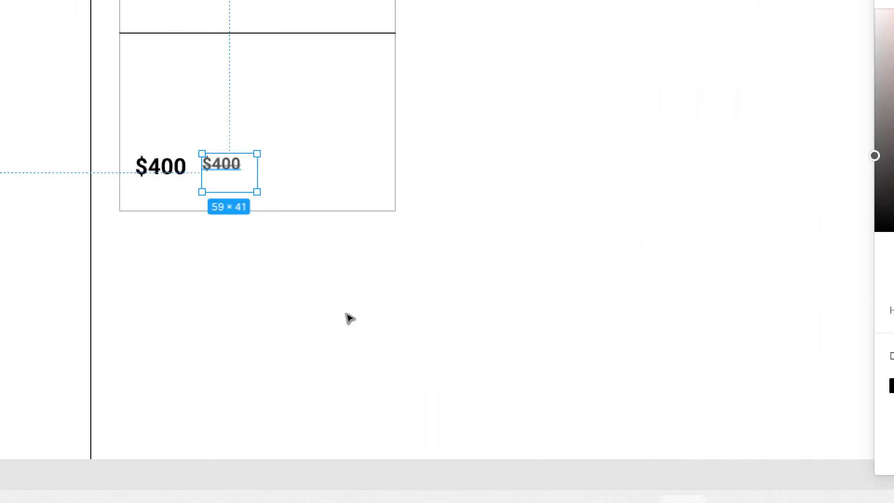
- Nudge the struck-through price slightly down beside the bold price and change its text to "$600"
{"action": "key", "text": "shift+Down"}
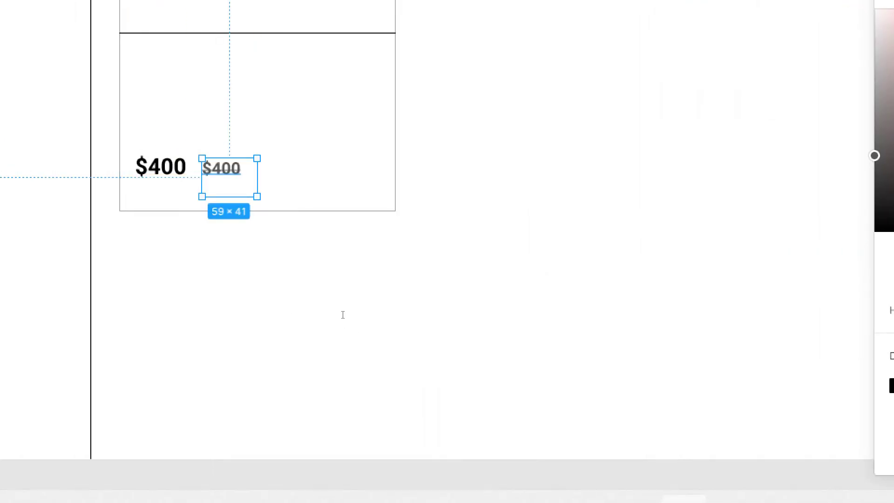
{"action": "key", "text": "Return"}
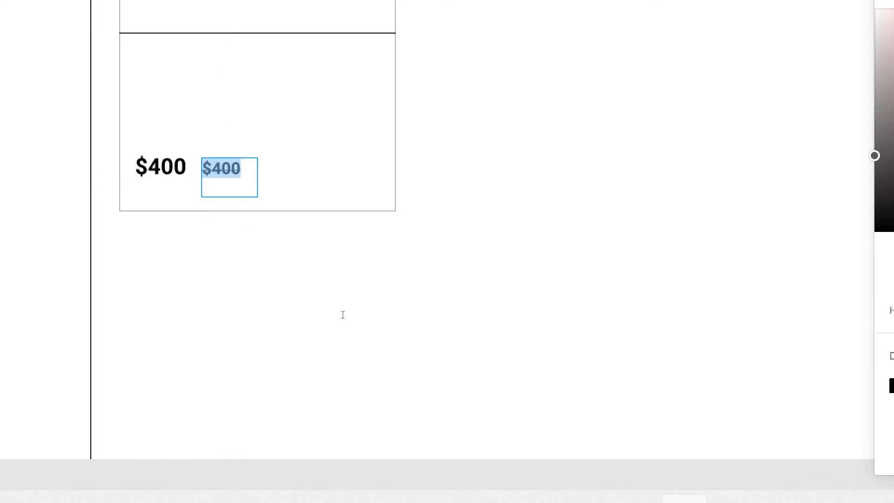
{"action": "type", "text": "600"}
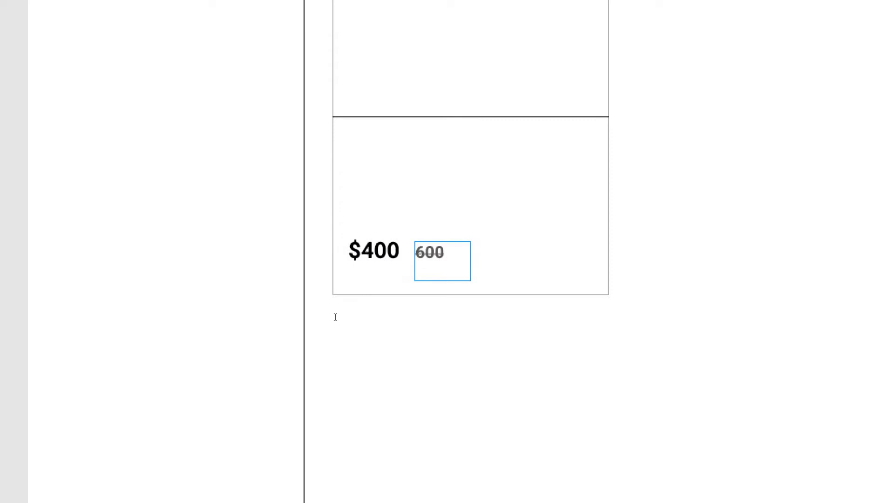
{"action": "type", "text": "$"}
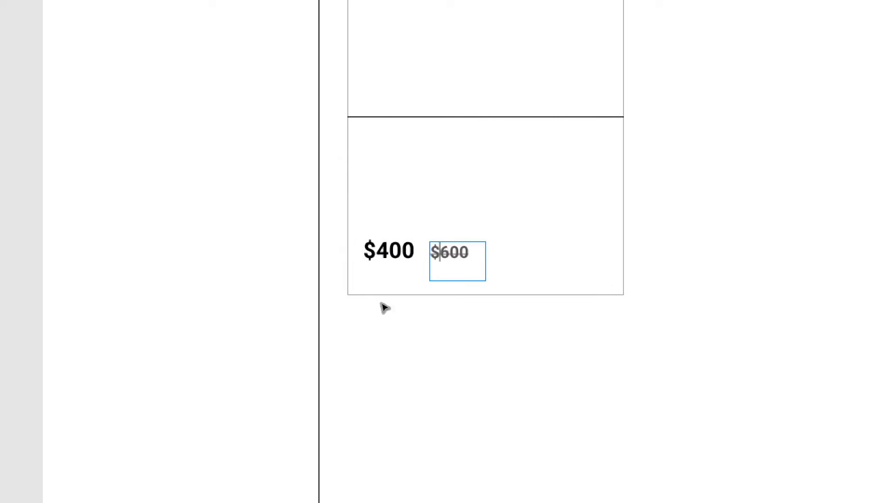
{"action": "key", "text": "Escape"}
{"action": "key", "text": "Escape"}
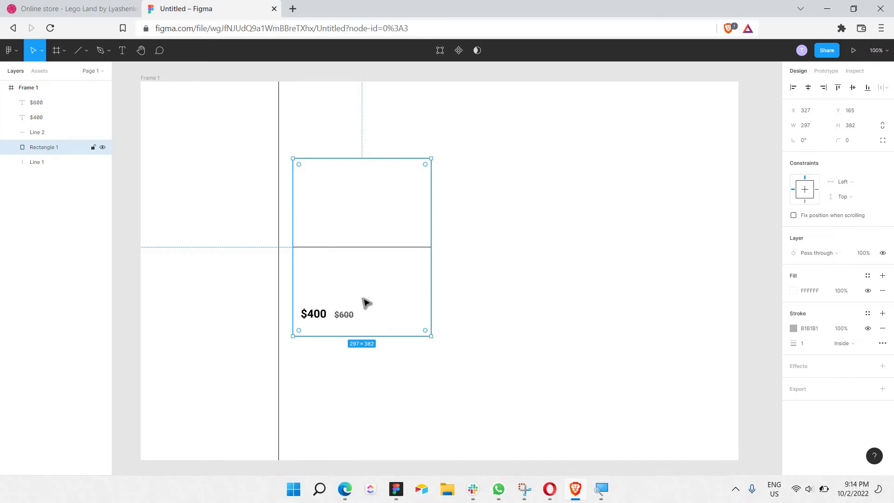
- Duplicate the bold $400 text and place the copy straight above it, just below the card's horizontal line
{"action": "left_click", "coordinate": [327, 317]}
{"action": "key", "text": "ctrl+c"}
{"action": "key", "text": "ctrl+v"}
{"action": "left_click_drag", "start_coordinate": [325, 318], "coordinate": [326, 273]}
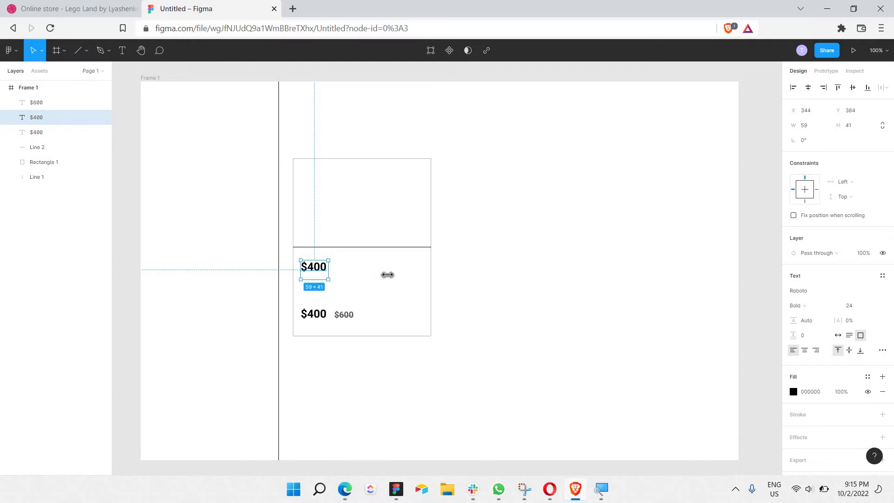
- Widen the upper $400 text box to about 186 px and replace its text with "Big Blue Lego jeep"
{"action": "left_click_drag", "start_coordinate": [328, 275], "coordinate": [387, 275]}
{"action": "double_click", "coordinate": [325, 270]}
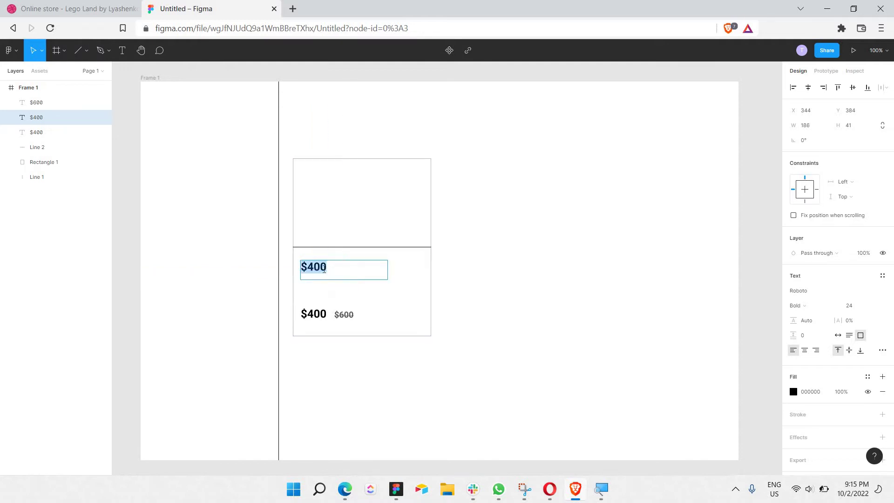
{"action": "type", "text": "Big Blue Leg"}
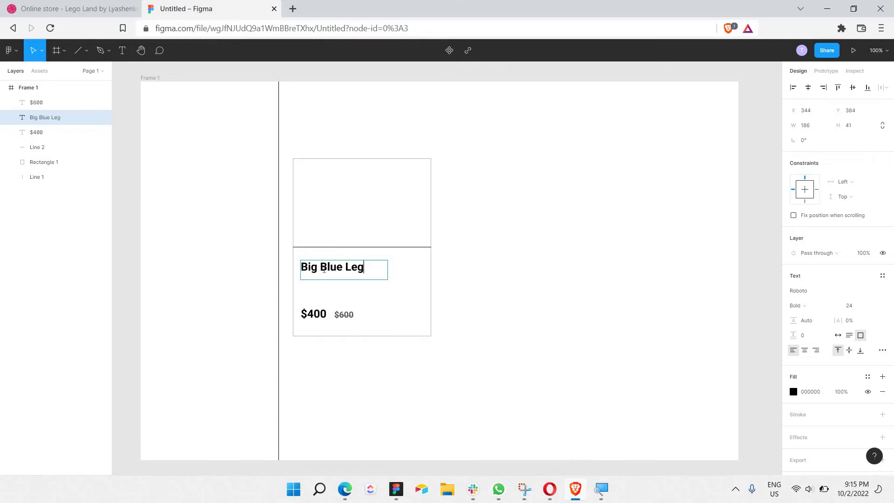
{"action": "type", "text": "o jeep"}
{"action": "key", "text": "Escape"}
- Enlarge the product title's text box to about 205 × 67 and append the word "collection" to the title
{"action": "left_click_drag", "start_coordinate": [388, 273], "coordinate": [396, 275]}
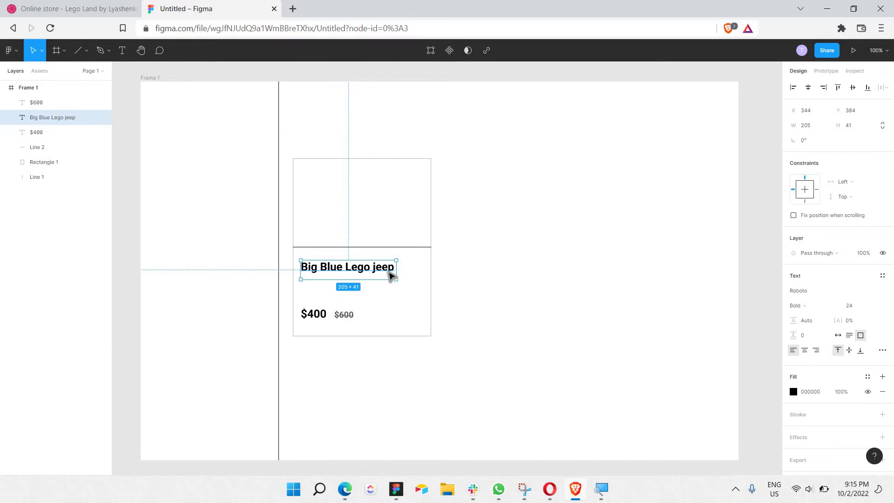
{"action": "left_click_drag", "start_coordinate": [383, 279], "coordinate": [383, 292]}
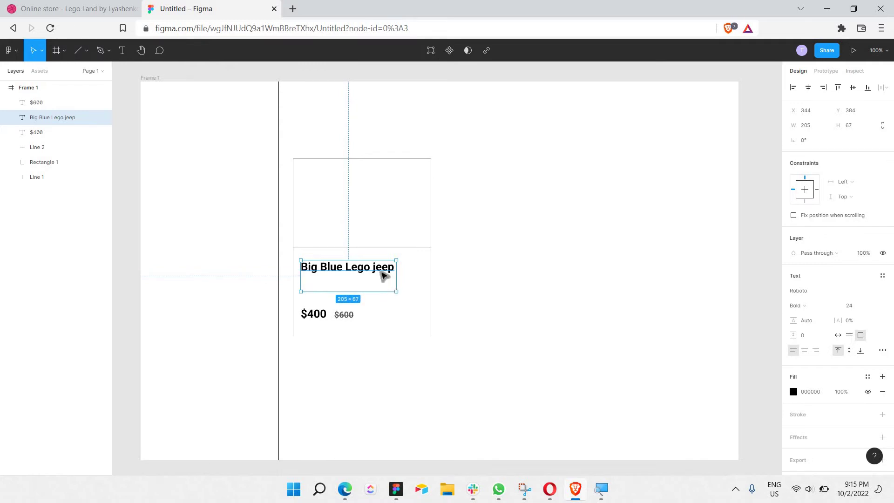
{"action": "double_click", "coordinate": [391, 267]}
{"action": "left_click", "coordinate": [390, 267]}
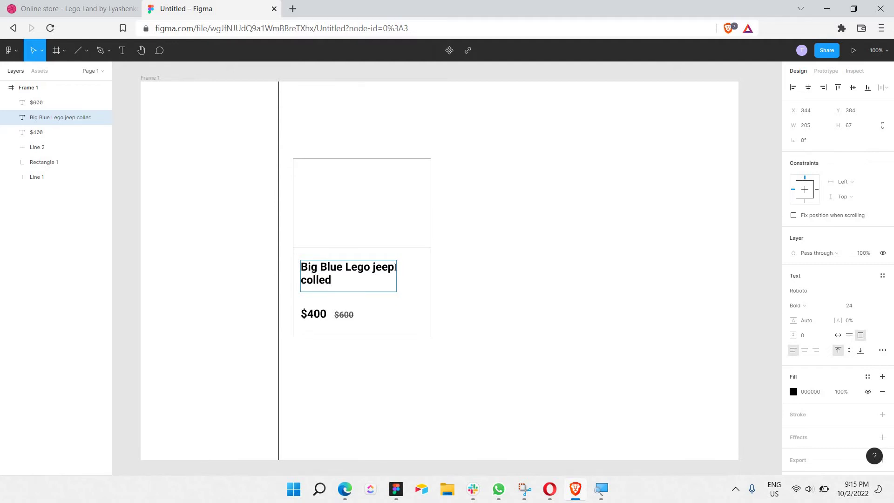
{"action": "type", "text": "collection"}
- Set the whole product title to Medium weight with a font size of 20
{"action": "left_click_drag", "start_coordinate": [350, 280], "coordinate": [292, 269]}
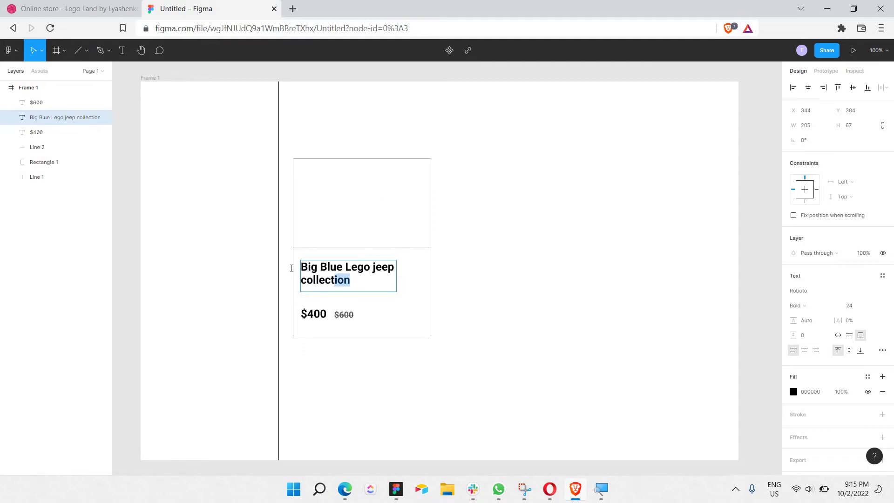
{"action": "left_click", "coordinate": [828, 305]}
{"action": "left_click", "coordinate": [831, 225]}
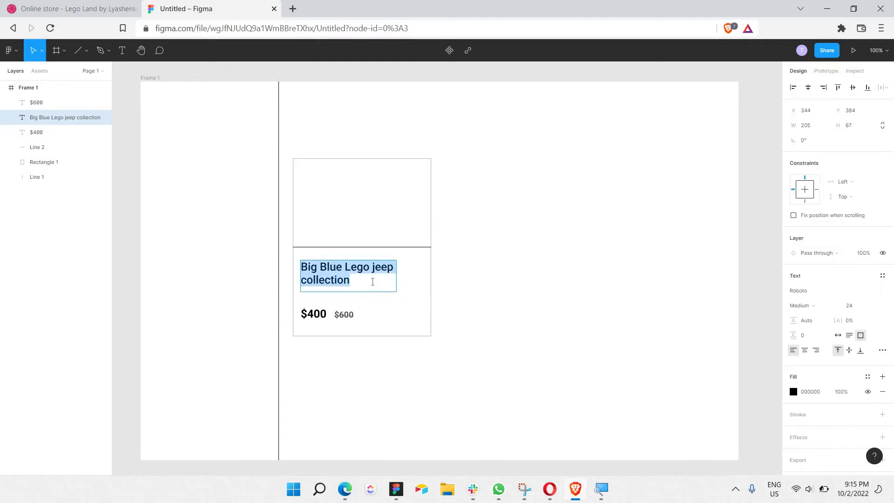
{"action": "left_click", "coordinate": [848, 307]}
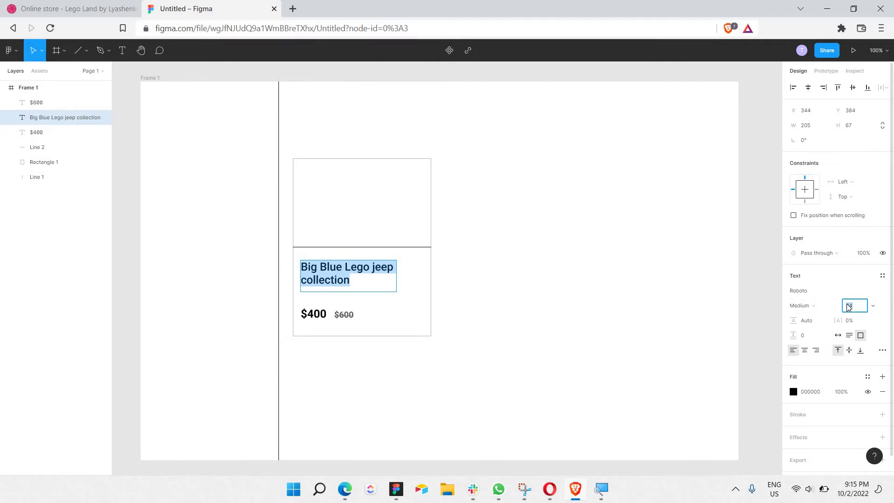
{"action": "type", "text": "20"}
{"action": "key", "text": "Return"}
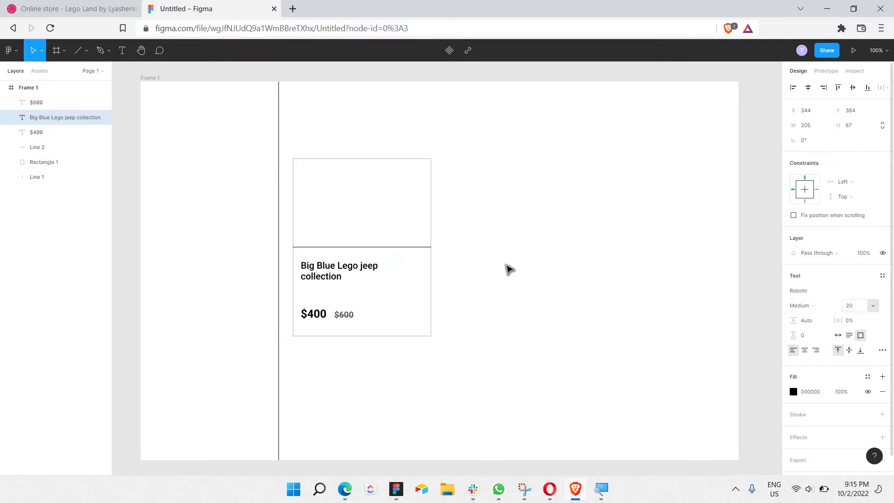
- Shorten the title's text box to about 49 px high and shift it slightly up to Y 382
{"action": "left_click", "coordinate": [393, 281]}
{"action": "left_click", "coordinate": [366, 292]}
{"action": "left_click_drag", "start_coordinate": [366, 292], "coordinate": [370, 266]}
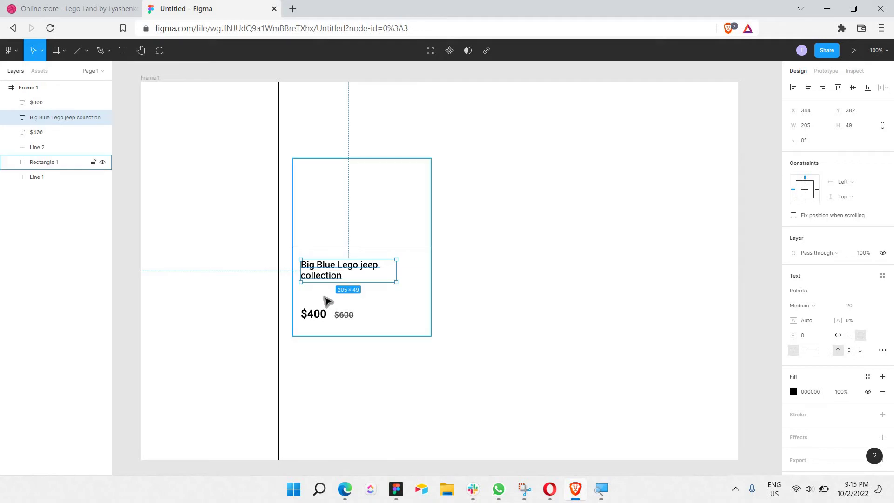
- Duplicate the struck-through $600 text, place the copy directly above the bold $400, and change it to "Price"
{"action": "scroll", "coordinate": [326, 300], "scroll_direction": "up", "scroll_amount": 5}
{"action": "left_click", "coordinate": [376, 336]}
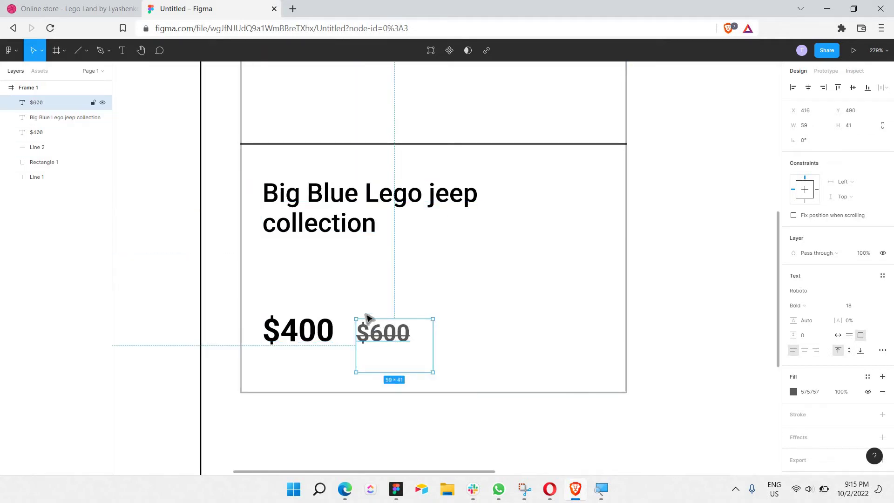
{"action": "key", "text": "ctrl+v"}
{"action": "left_click_drag", "start_coordinate": [369, 319], "coordinate": [296, 304]}
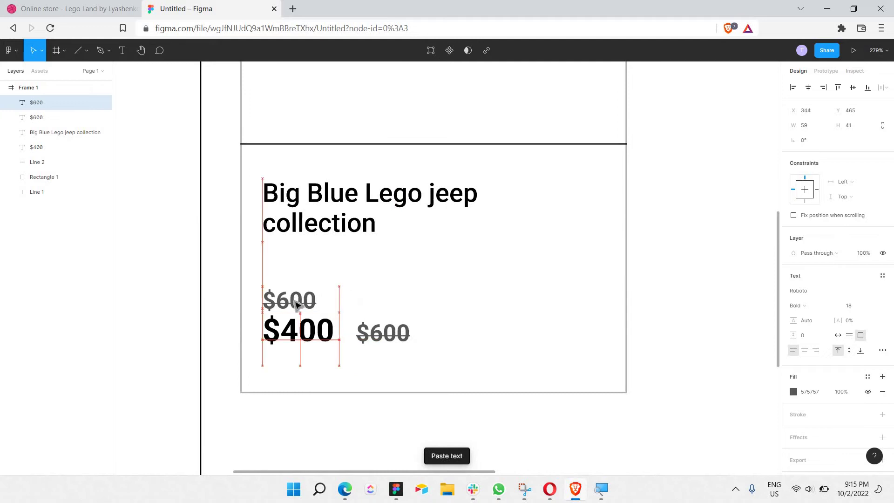
{"action": "double_click", "coordinate": [295, 300]}
{"action": "type", "text": "Price"}
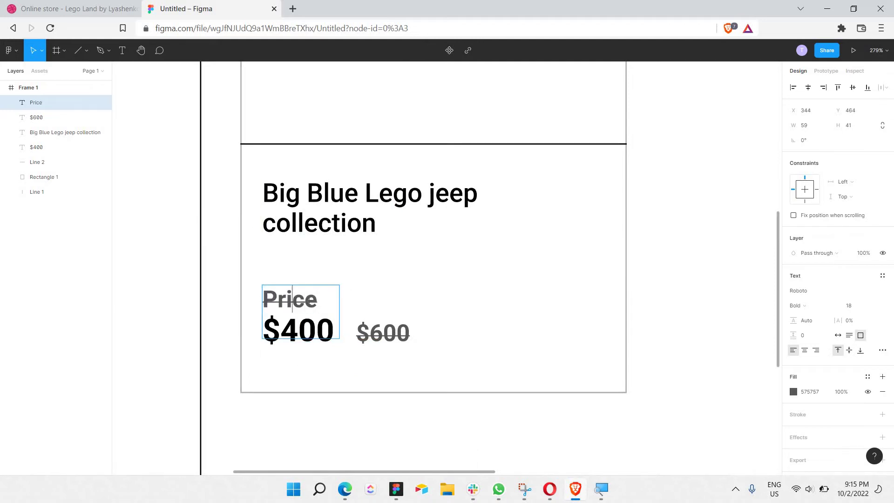
- Remove the strikethrough from the "Price" label and set its font size to 14
{"action": "key", "text": "ctrl+a"}
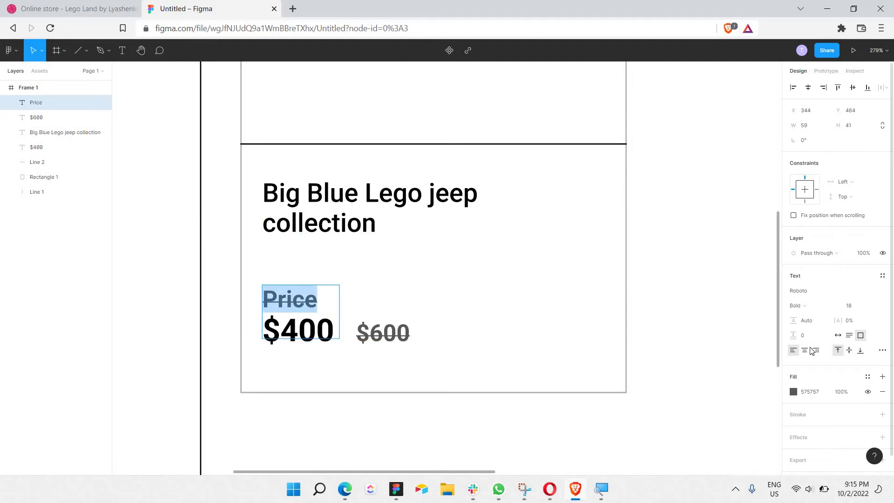
{"action": "left_click", "coordinate": [881, 350]}
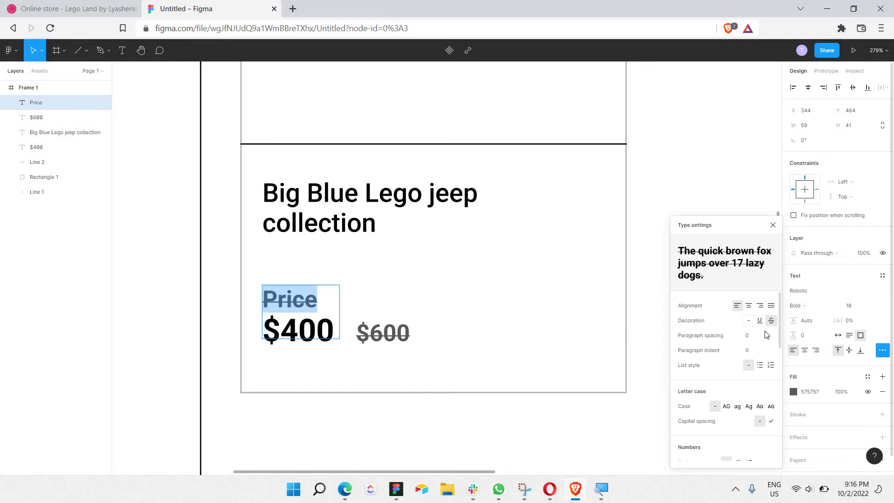
{"action": "left_click", "coordinate": [750, 322]}
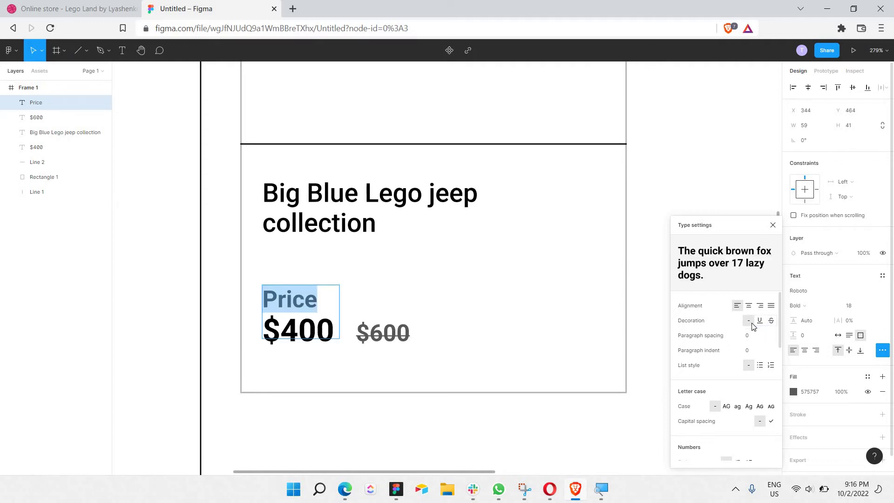
{"action": "left_click", "coordinate": [773, 224]}
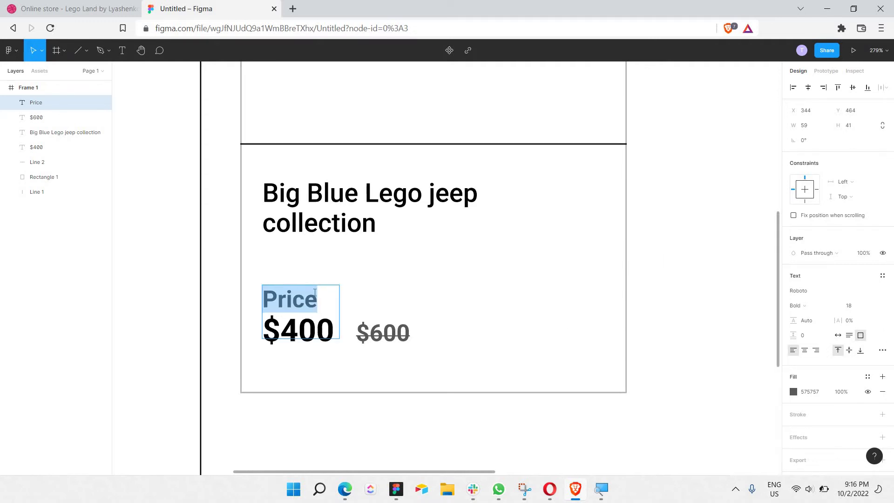
{"action": "left_click", "coordinate": [869, 305]}
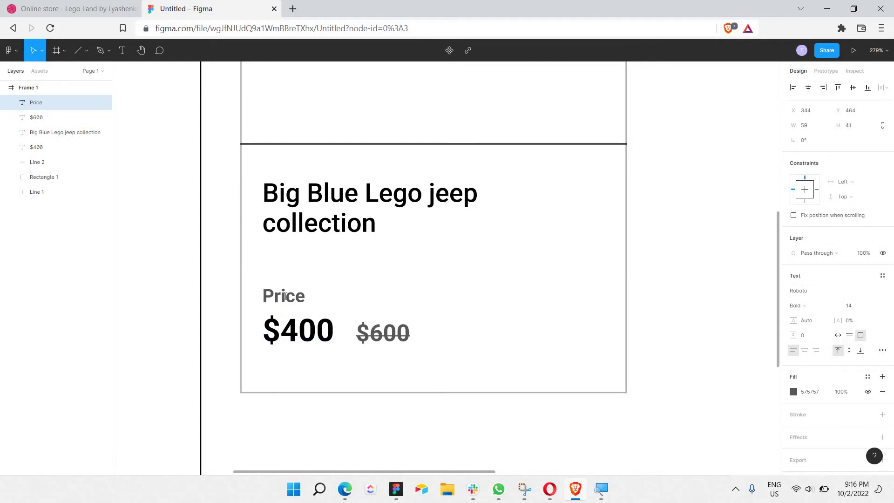
{"action": "key", "text": "Return"}
- Lighten the "Price" label's fill to grey AAAAAA and set its weight to Medium
{"action": "left_click", "coordinate": [791, 391]}
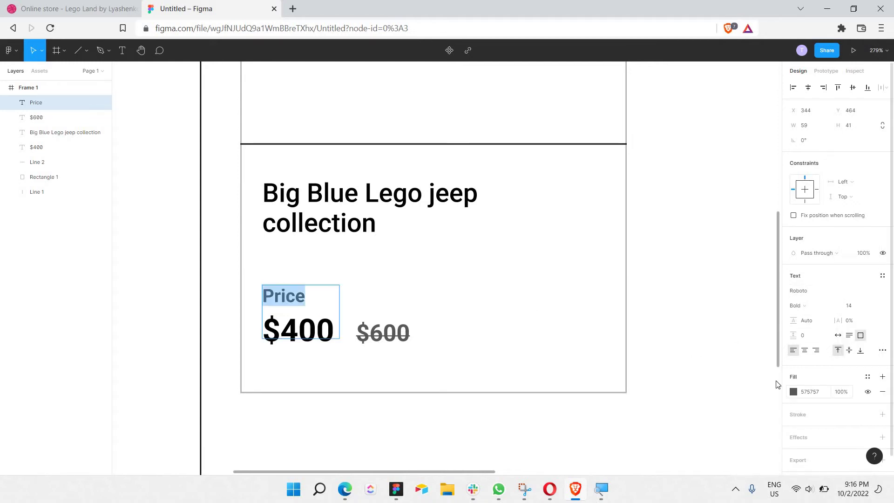
{"action": "left_click_drag", "start_coordinate": [604, 299], "coordinate": [544, 274]}
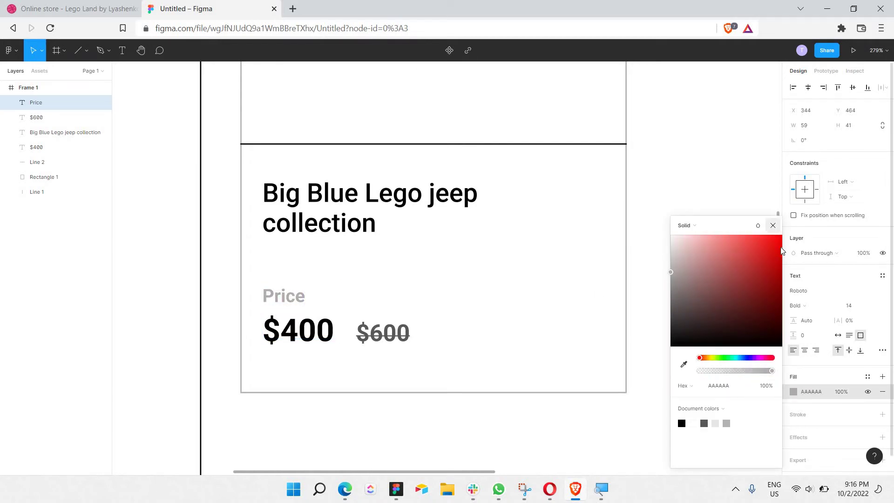
{"action": "left_click", "coordinate": [773, 226]}
{"action": "left_click", "coordinate": [810, 308]}
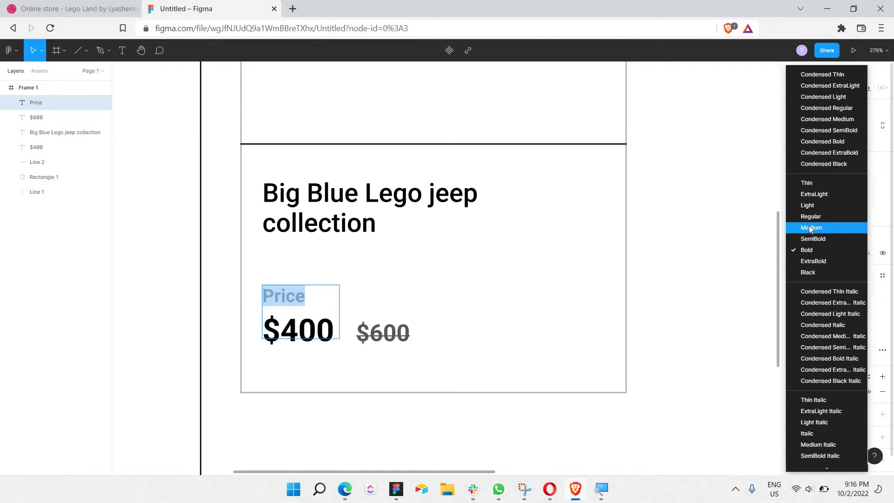
{"action": "left_click", "coordinate": [811, 228]}
{"action": "left_click_drag", "start_coordinate": [313, 309], "coordinate": [315, 301]}
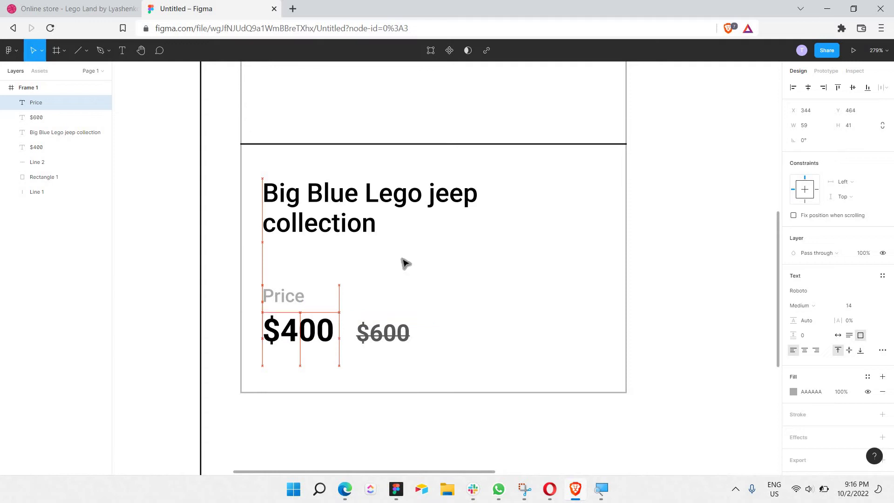
- Draw a circle of about 43 × 43 in the card's lower-right corner, level with the prices
{"action": "left_click", "coordinate": [438, 247]}
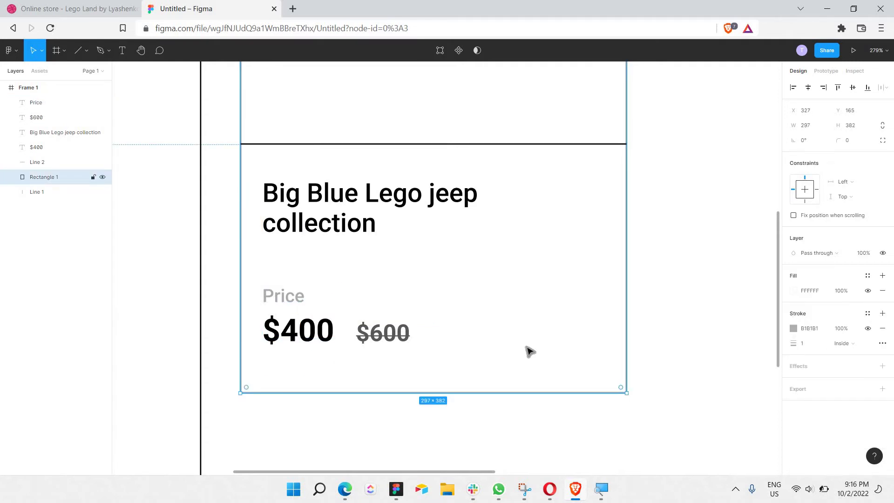
{"action": "scroll", "coordinate": [528, 352], "scroll_direction": "right", "scroll_amount": 3}
{"action": "scroll", "coordinate": [451, 303], "scroll_direction": "right", "scroll_amount": 2}
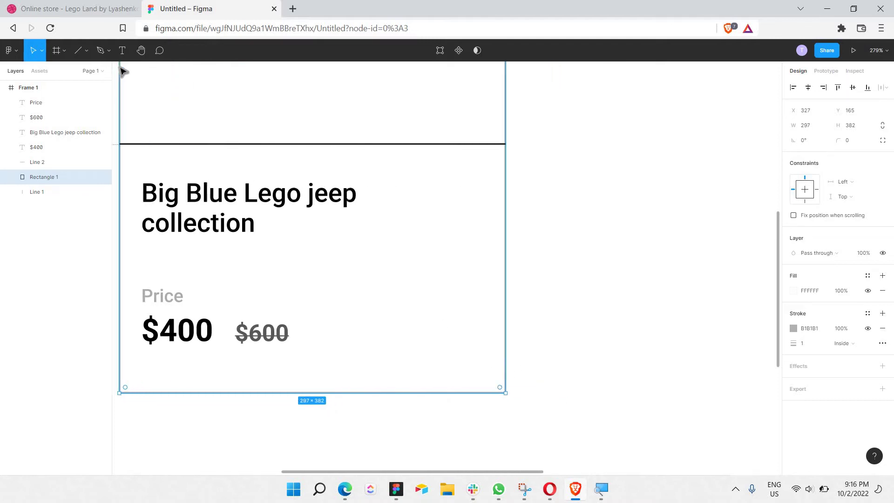
{"action": "scroll", "coordinate": [123, 71], "scroll_direction": "left", "scroll_amount": 1}
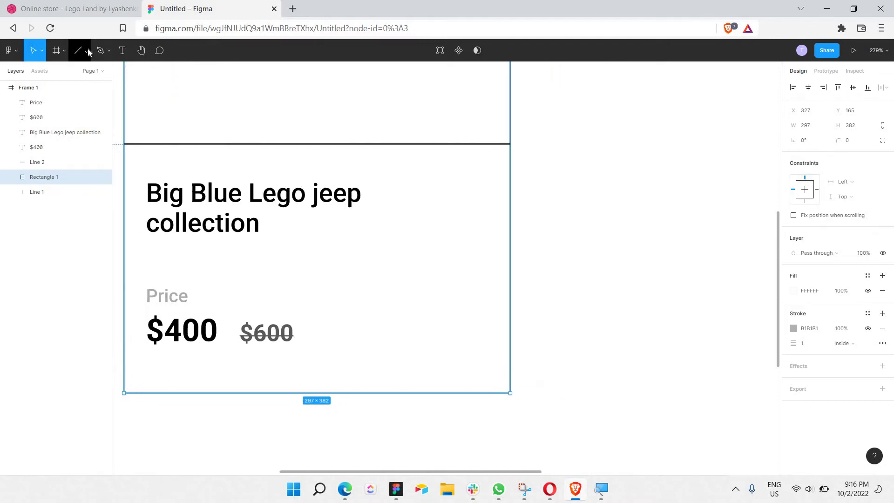
{"action": "left_click", "coordinate": [87, 52]}
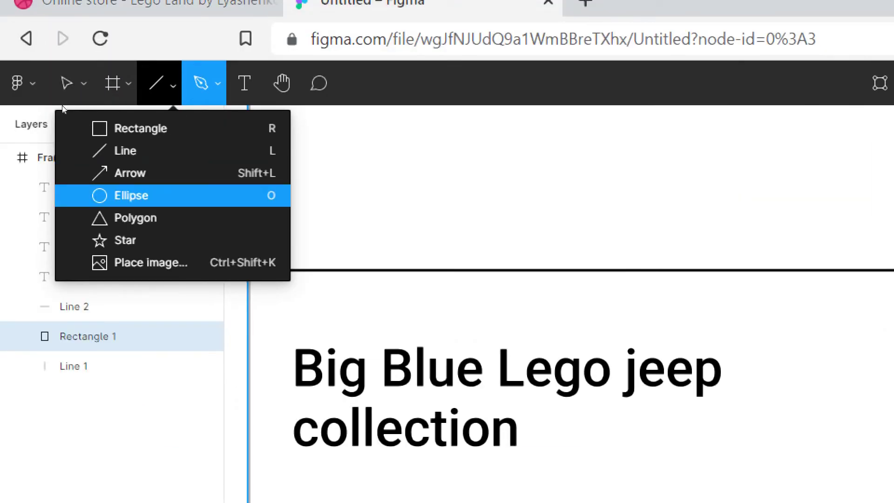
{"action": "key", "text": "Return"}
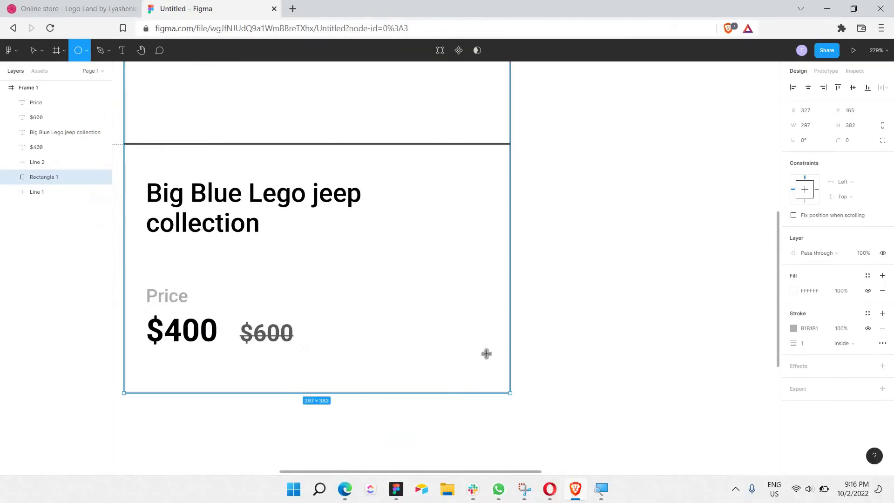
{"action": "left_click_drag", "start_coordinate": [484, 360], "coordinate": [428, 304]}
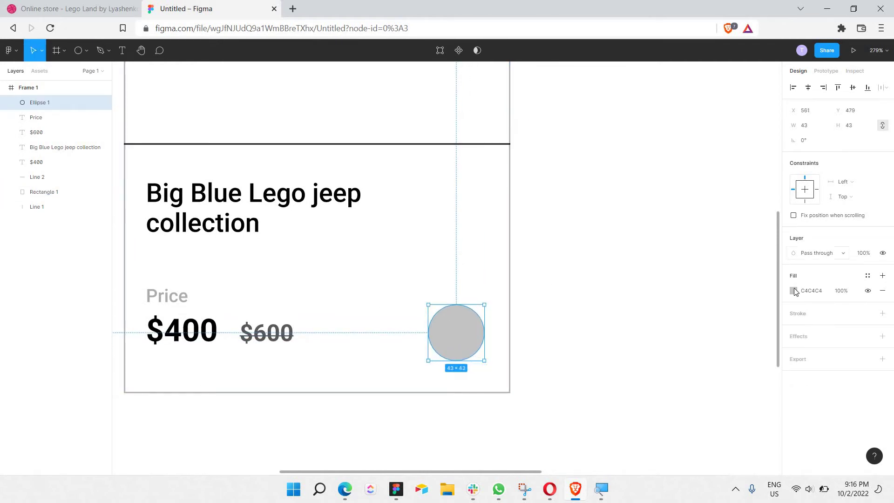
- Fill the circle in the card's corner with pure red FF0000 and deselect it
{"action": "left_click", "coordinate": [793, 290]}
{"action": "left_click_drag", "start_coordinate": [749, 269], "coordinate": [885, 168]}
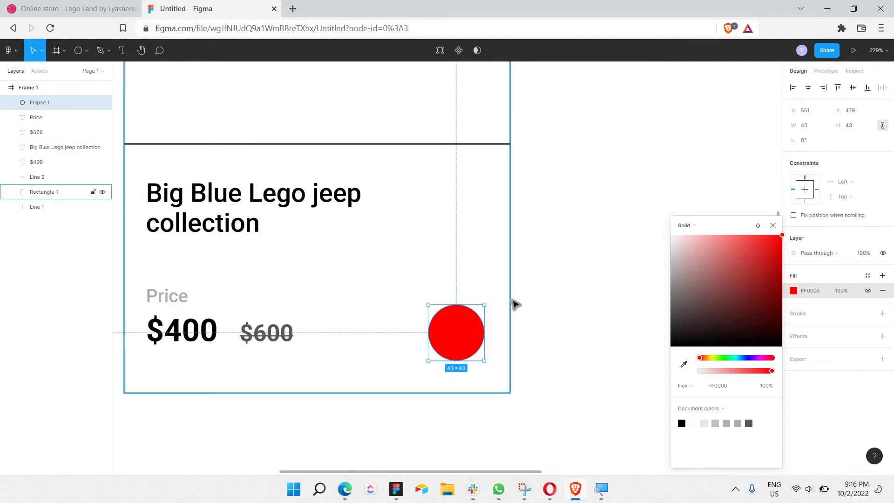
{"action": "left_click", "coordinate": [534, 317]}
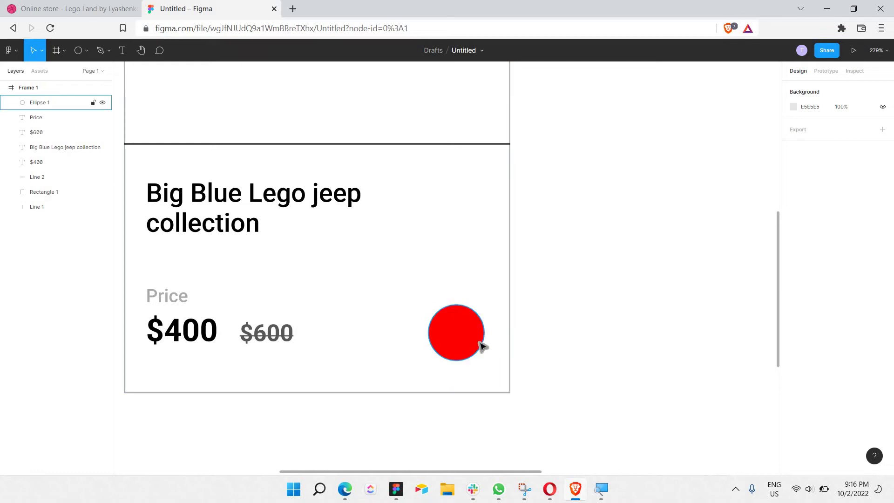
- Open Flaticon in a new browser tab and search its icons for "buy"
{"action": "left_click", "coordinate": [297, 10]}
{"action": "type", "text": "fla"}
{"action": "key", "text": "Return"}
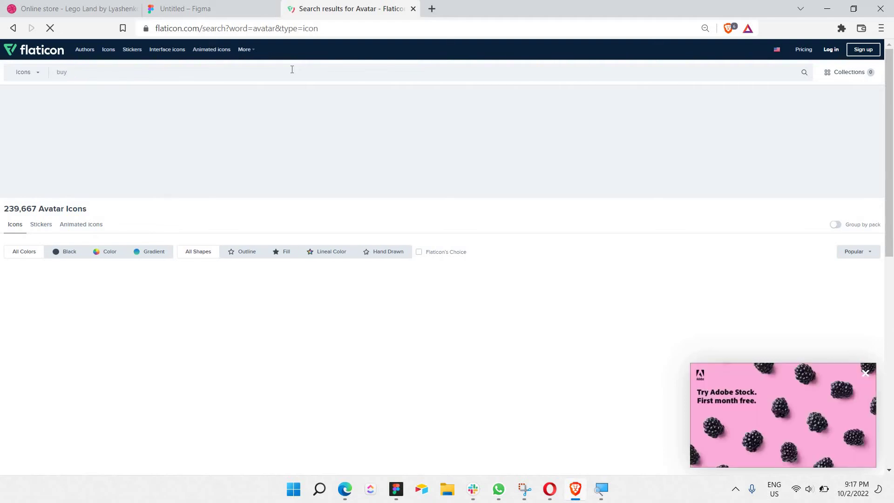
{"action": "key", "text": "Return"}
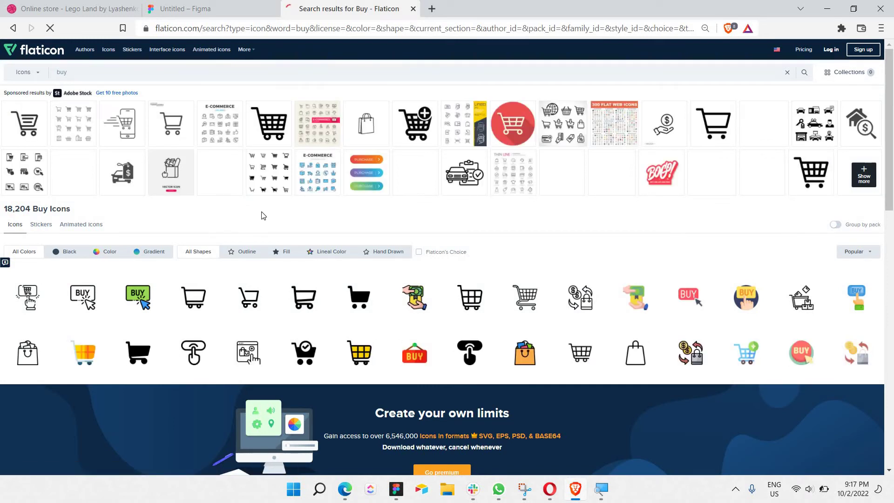
- Look through the "buy" search results for an icon that suits the card's red circular button
{"action": "scroll", "coordinate": [263, 214], "scroll_direction": "down", "scroll_amount": 5}
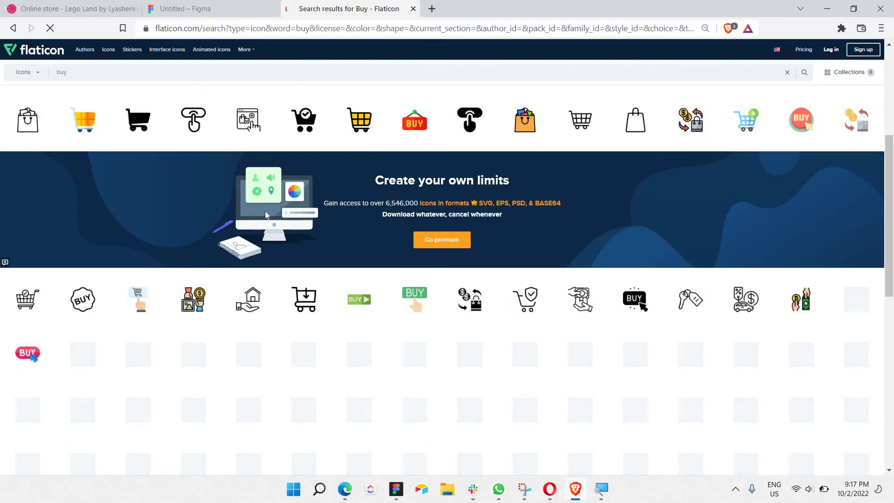
{"action": "scroll", "coordinate": [265, 214], "scroll_direction": "down", "scroll_amount": 1}
{"action": "scroll", "coordinate": [265, 214], "scroll_direction": "up", "scroll_amount": 6}
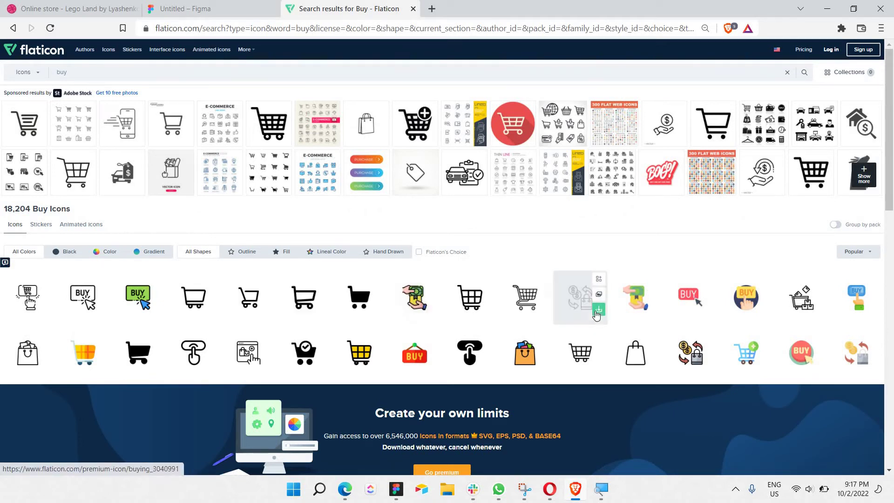
{"action": "scroll", "coordinate": [591, 315], "scroll_direction": "down", "scroll_amount": 5}
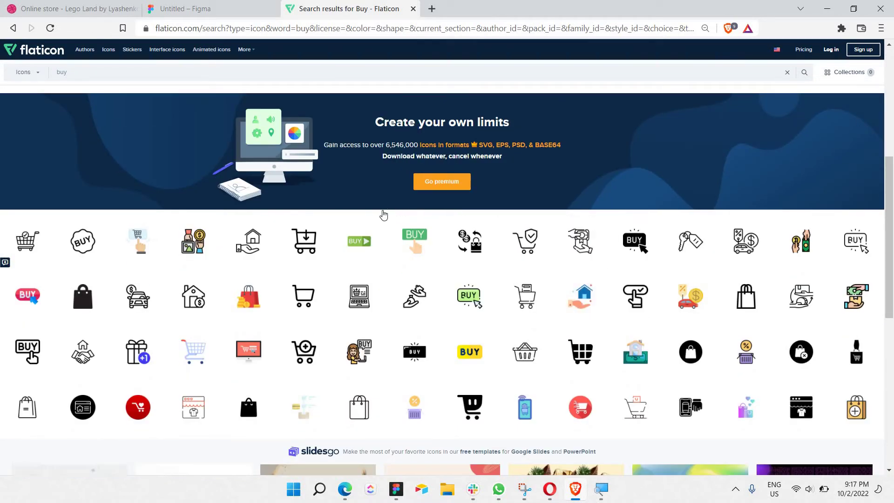
{"action": "scroll", "coordinate": [326, 213], "scroll_direction": "down", "scroll_amount": 1}
{"action": "scroll", "coordinate": [293, 211], "scroll_direction": "down", "scroll_amount": 1}
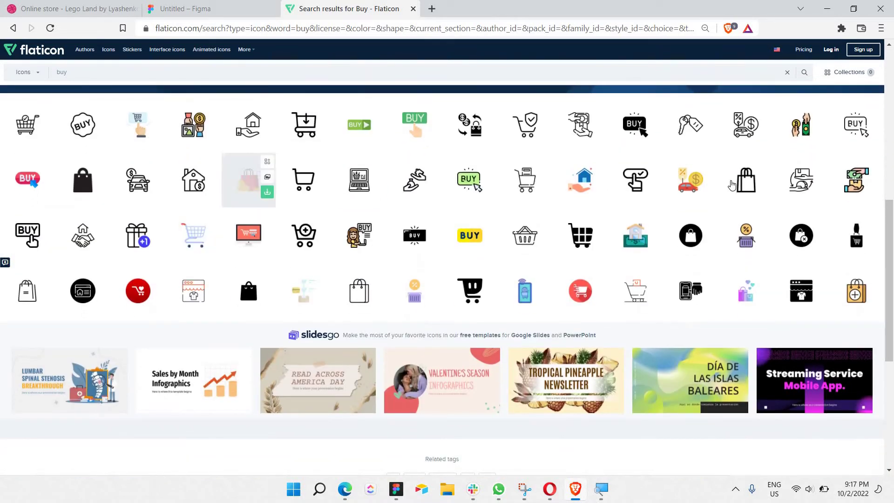
{"action": "scroll", "coordinate": [715, 193], "scroll_direction": "down", "scroll_amount": 3}
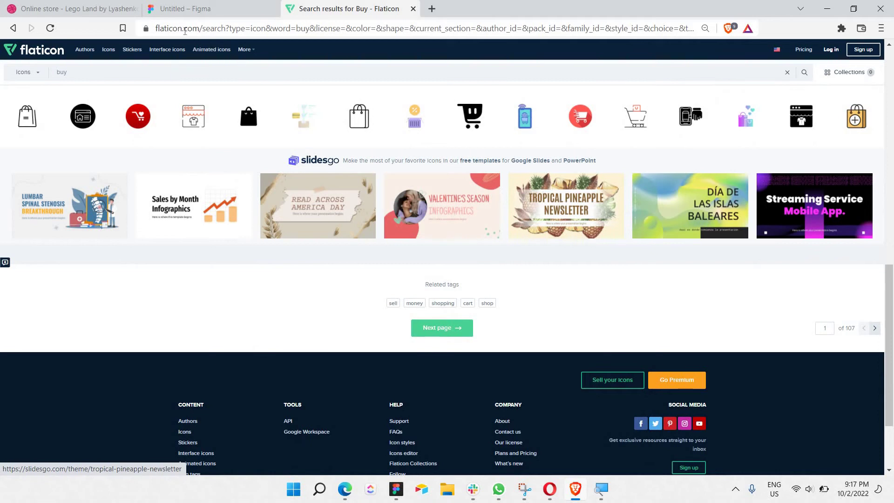
{"action": "scroll", "coordinate": [152, 75], "scroll_direction": "up", "scroll_amount": 5}
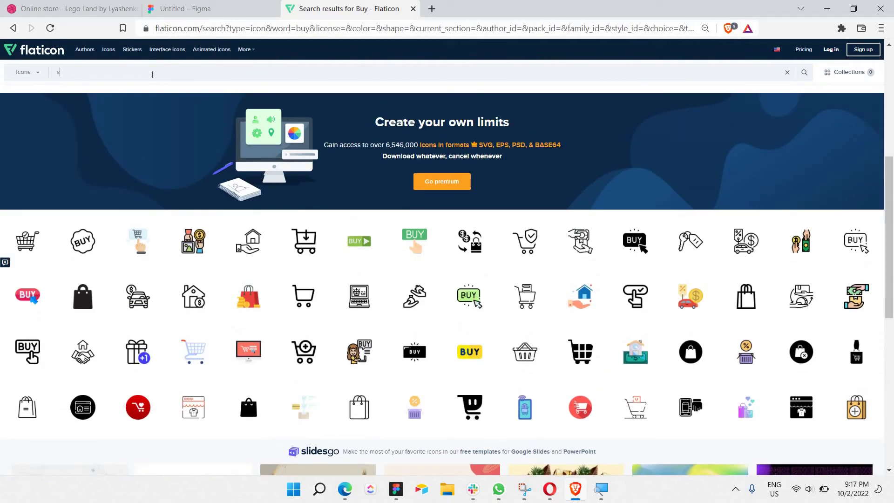
- Search Flaticon for "shopping bag", open the outlined bag icon with the smile-shaped handle and copy its image
{"action": "type", "text": "ing"}
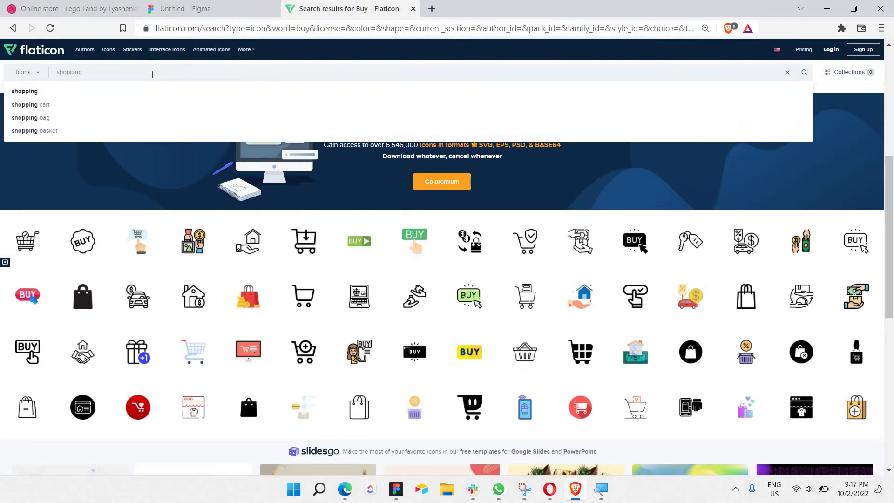
{"action": "left_click", "coordinate": [71, 118]}
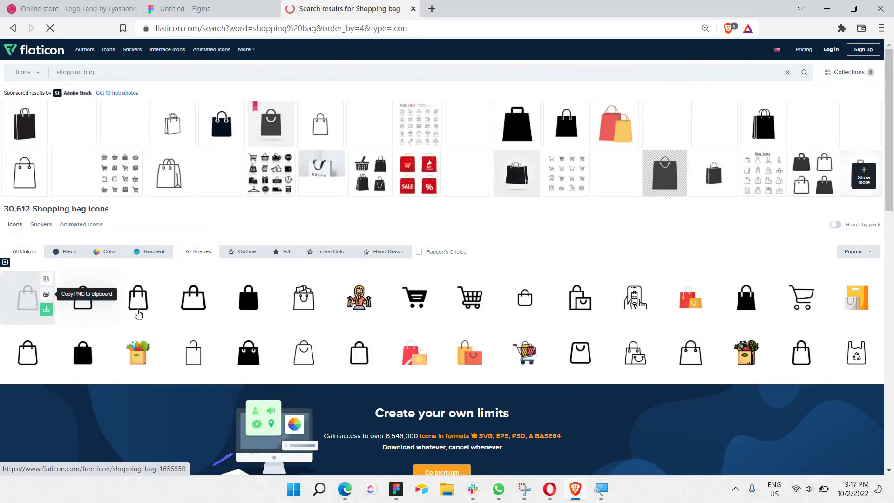
{"action": "mouse_move", "coordinate": [217, 308]}
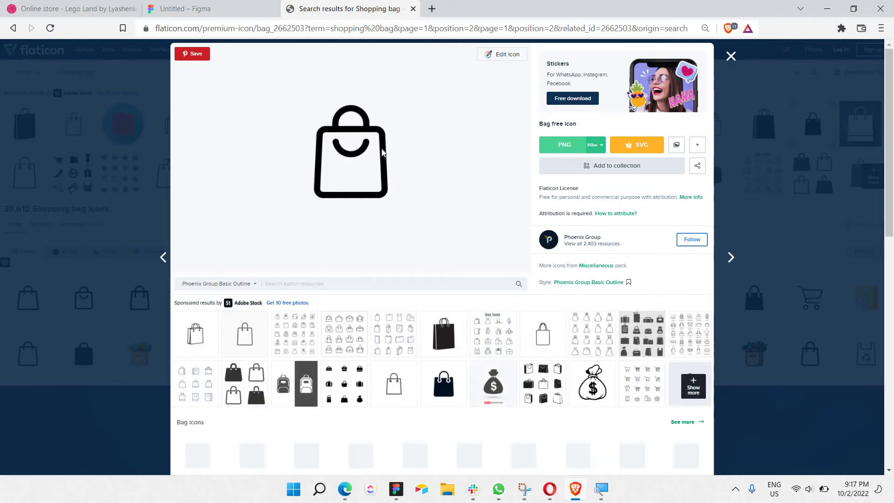
{"action": "right_click", "coordinate": [381, 151]}
{"action": "left_click", "coordinate": [401, 185]}
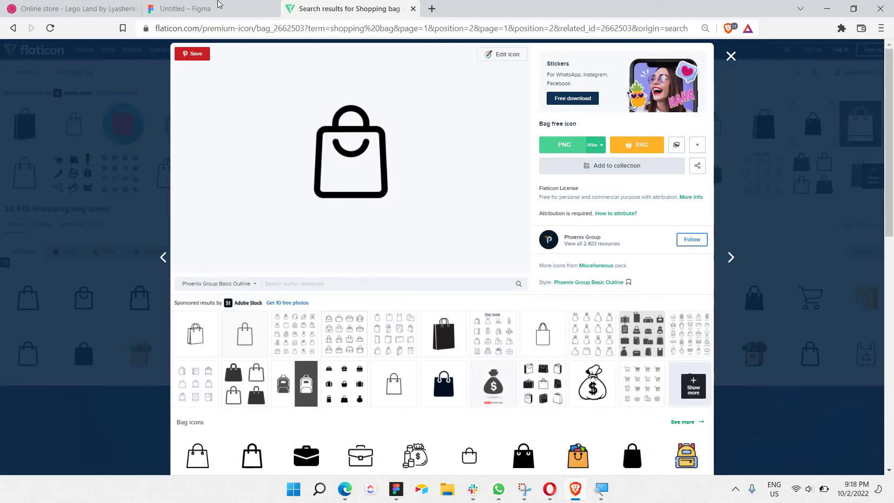
- Switch to the Figma file, try to paste the copied bag icon into the product card, and undo it
{"action": "left_click", "coordinate": [217, 5]}
{"action": "left_click", "coordinate": [356, 284]}
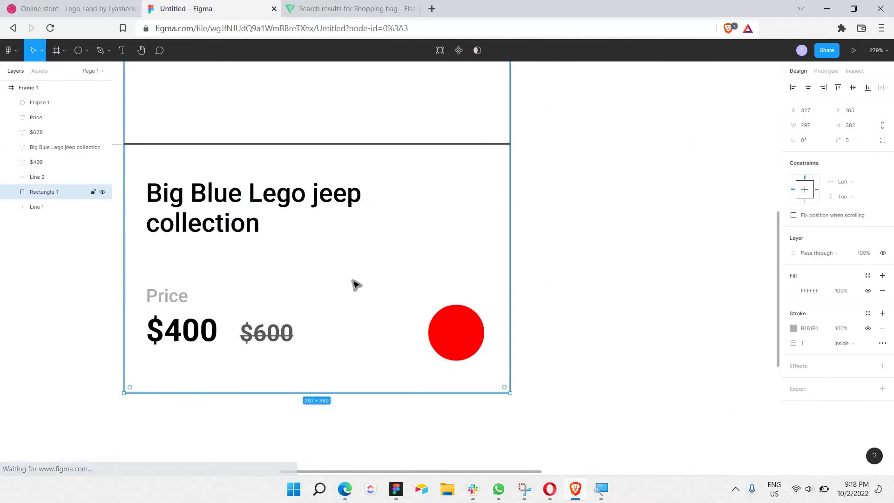
{"action": "key", "text": "ctrl+v"}
{"action": "scroll", "coordinate": [353, 284], "scroll_direction": "down", "scroll_amount": 3}
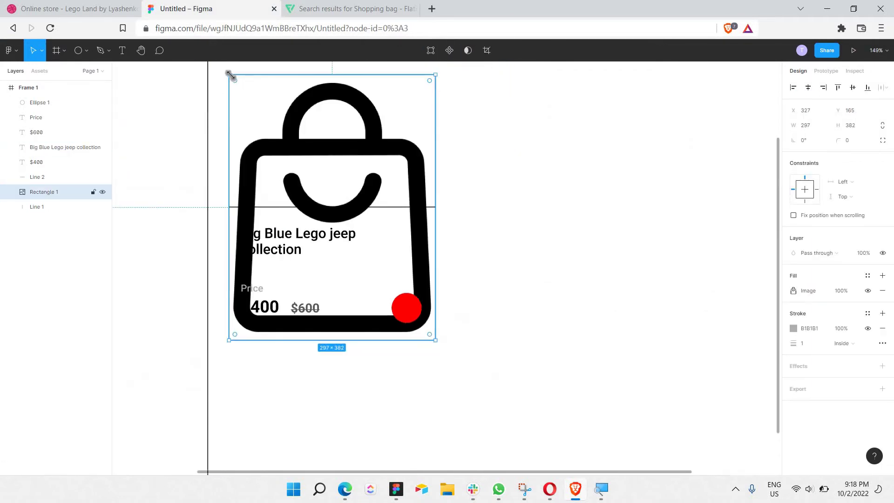
{"action": "left_click_drag", "start_coordinate": [232, 78], "coordinate": [364, 250]}
{"action": "key", "text": "ctrl+z"}
{"action": "key", "text": "ctrl+z"}
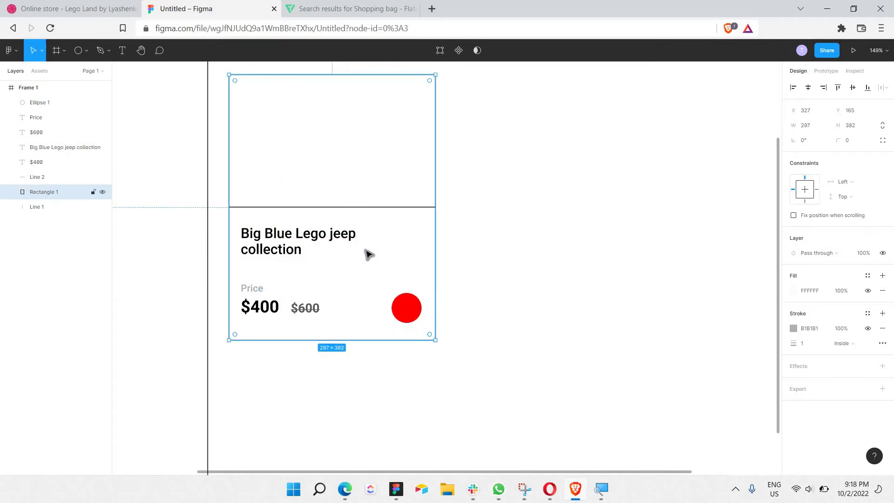
- Match the stroke of the card's horizontal divider line to the card border's grey B1B1B1 and deselect it
{"action": "left_click", "coordinate": [487, 228]}
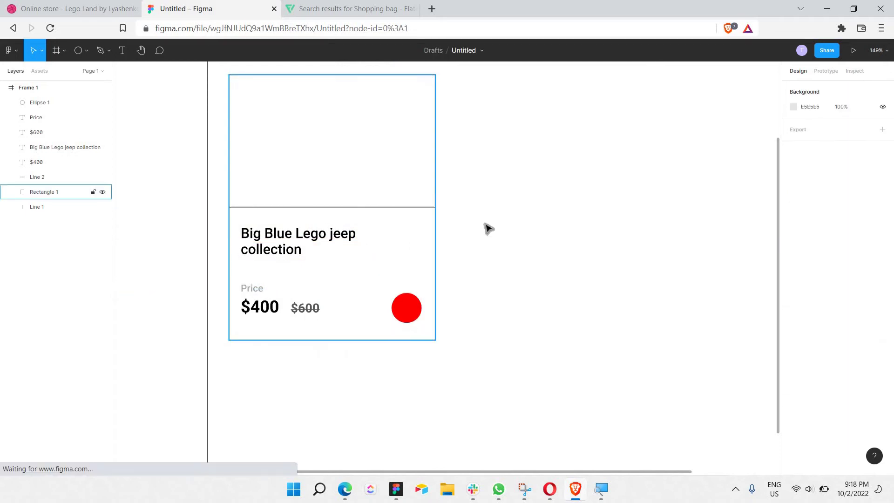
{"action": "left_click", "coordinate": [407, 207]}
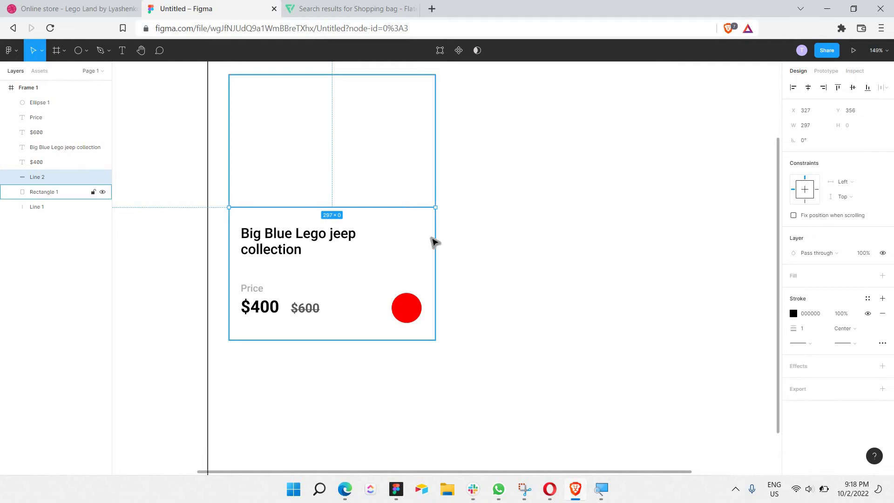
{"action": "left_click", "coordinate": [432, 240]}
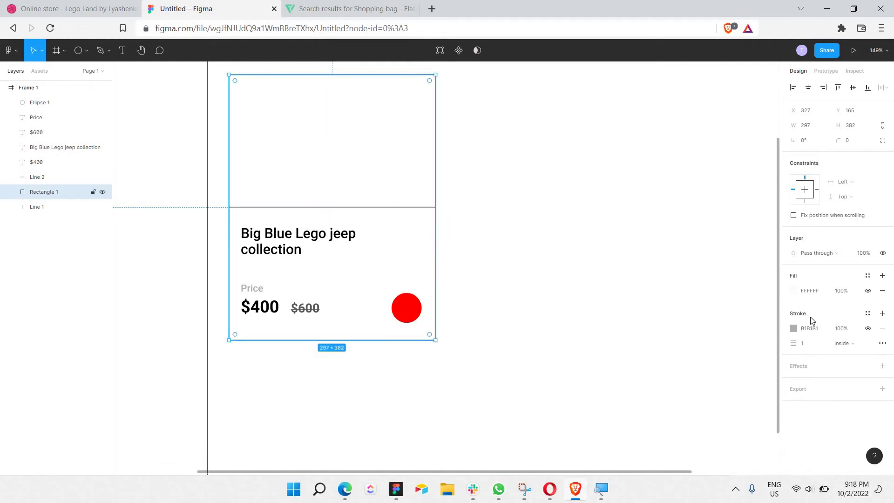
{"action": "left_click", "coordinate": [810, 329]}
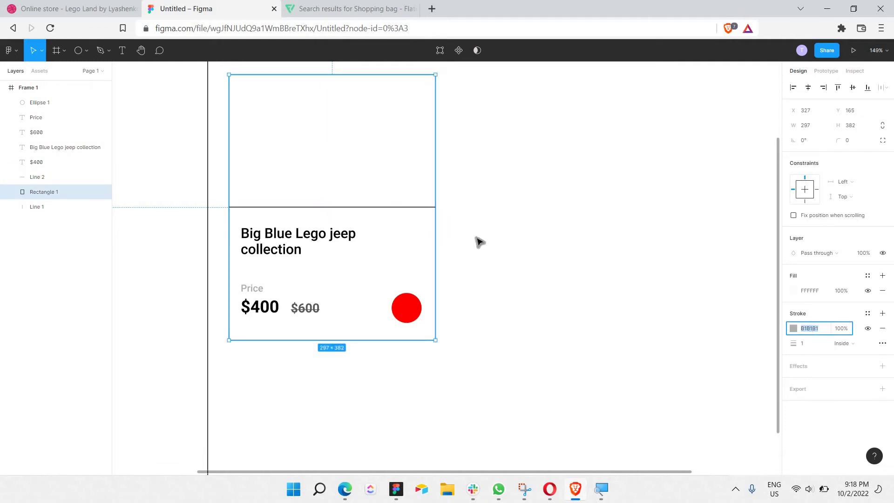
{"action": "left_click", "coordinate": [389, 208]}
{"action": "left_click", "coordinate": [809, 312]}
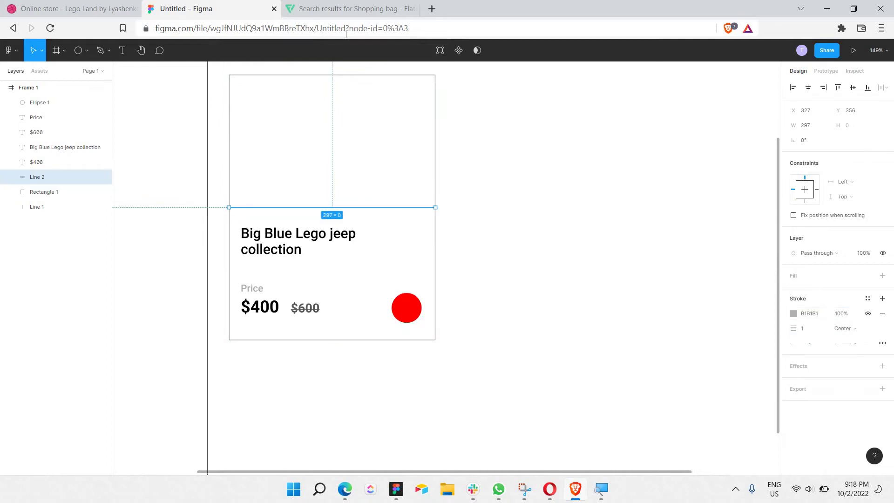
{"action": "key", "text": "Escape"}
- Copy the shopping bag image again from Flaticon and return to the Figma file
{"action": "left_click", "coordinate": [348, 9]}
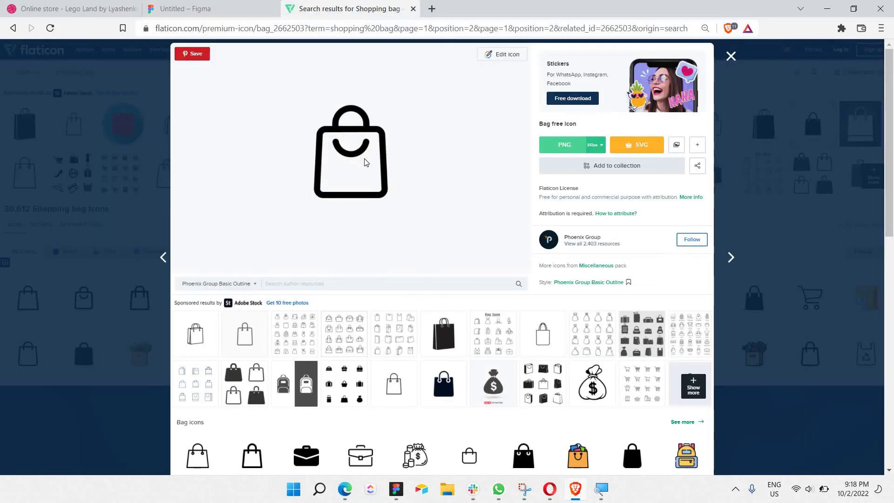
{"action": "right_click", "coordinate": [343, 132]}
{"action": "left_click", "coordinate": [367, 167]}
{"action": "key", "text": "ctrl+shift+Tab"}
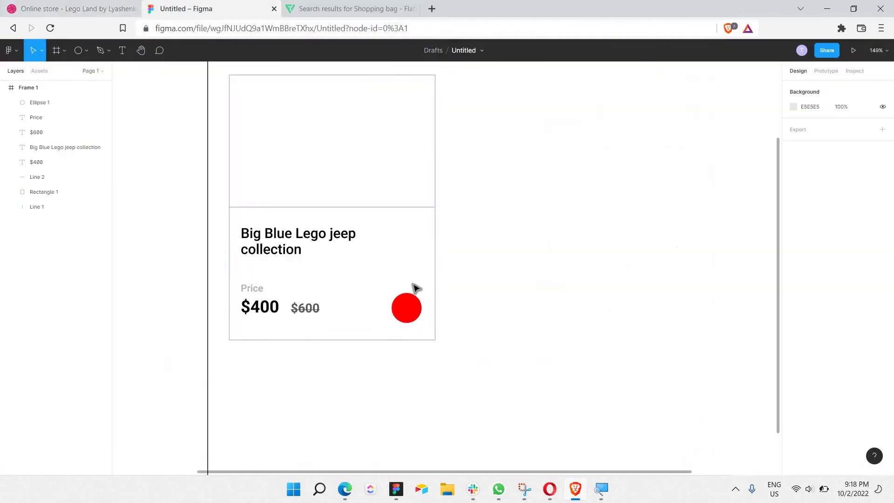
- Try again to paste the bag image with the card rectangle selected, and undo the paste
{"action": "left_click", "coordinate": [357, 278]}
{"action": "key", "text": "ctrl+v"}
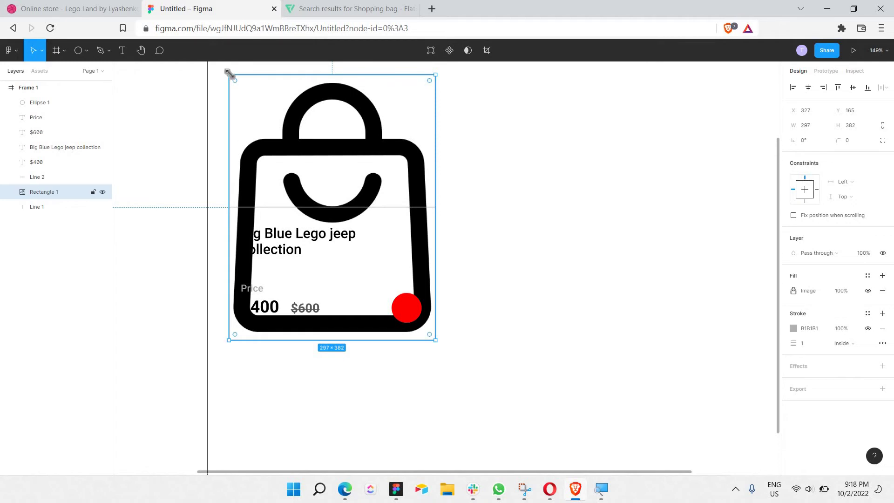
{"action": "left_click_drag", "start_coordinate": [317, 171], "coordinate": [331, 186]}
{"action": "key", "text": "ctrl+z"}
{"action": "key", "text": "ctrl+z"}
- Paste the bag image with nothing selected, shrink it to 20 × 20 and place it on the red circle
{"action": "left_click", "coordinate": [493, 304]}
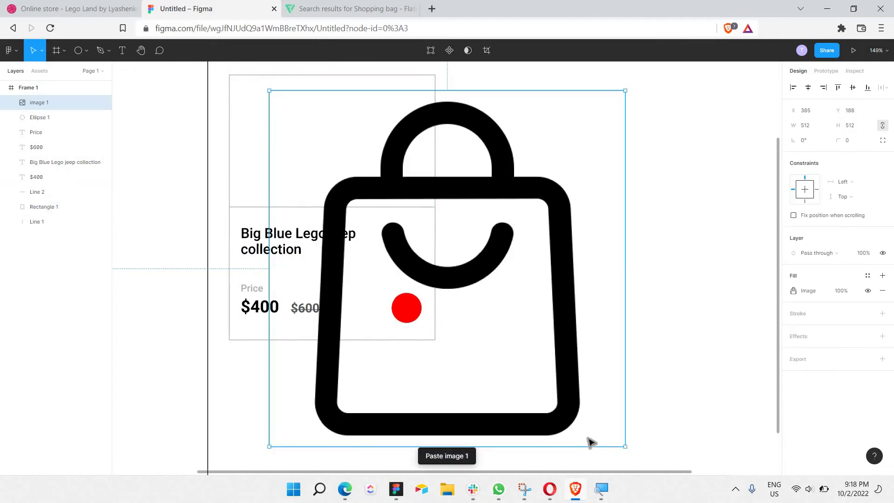
{"action": "key", "text": "ctrl+v"}
{"action": "left_click_drag", "start_coordinate": [620, 449], "coordinate": [407, 310]}
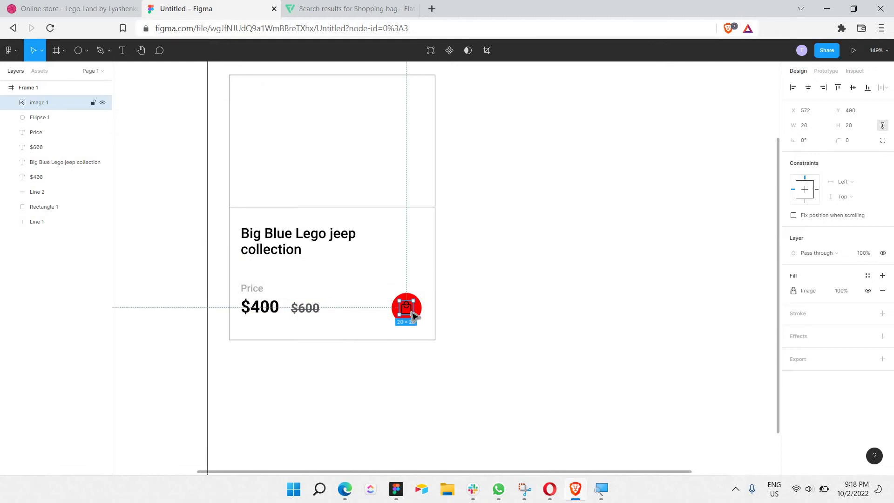
- Fine-tune the bag icon's position to X 572, Y 490 so it sits centred in the red circle
{"action": "scroll", "coordinate": [407, 310], "scroll_direction": "up", "scroll_amount": 6}
{"action": "mouse_move", "coordinate": [398, 297]}
{"action": "left_mouse_down"}
{"action": "mouse_move", "coordinate": [398, 323]}
{"action": "mouse_move", "coordinate": [396, 301]}
{"action": "left_mouse_up"}
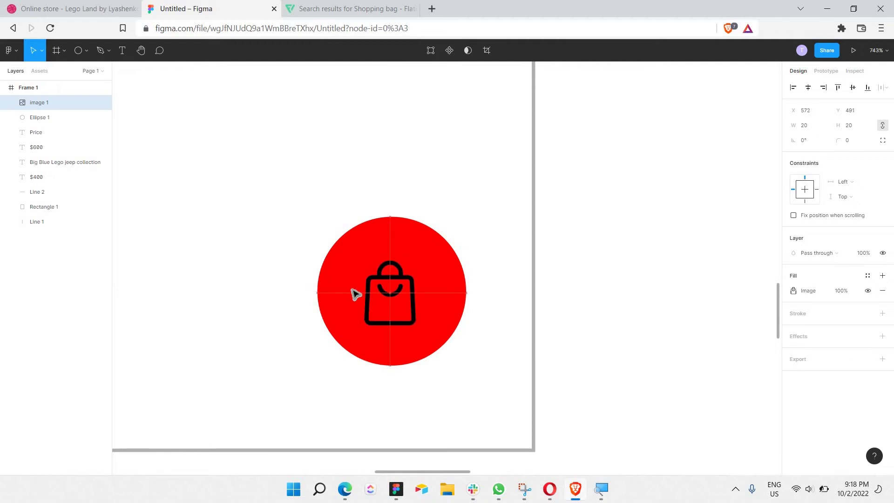
{"action": "left_click", "coordinate": [280, 263]}
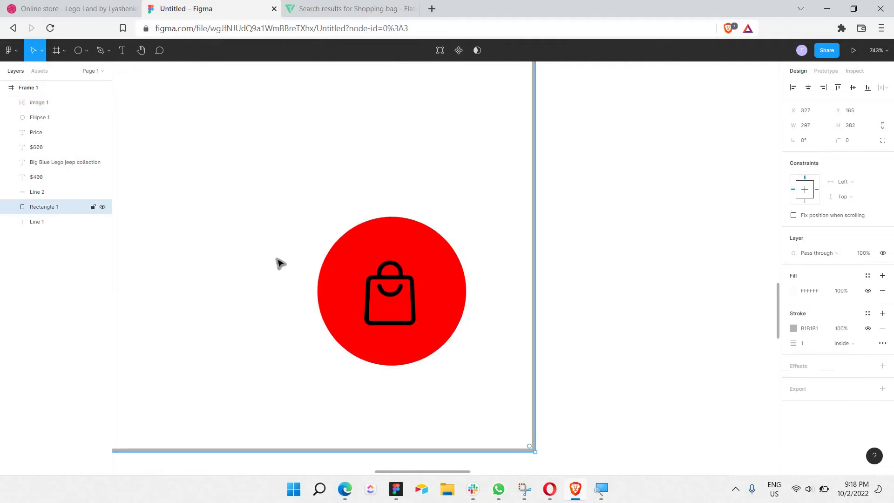
{"action": "left_click", "coordinate": [401, 299]}
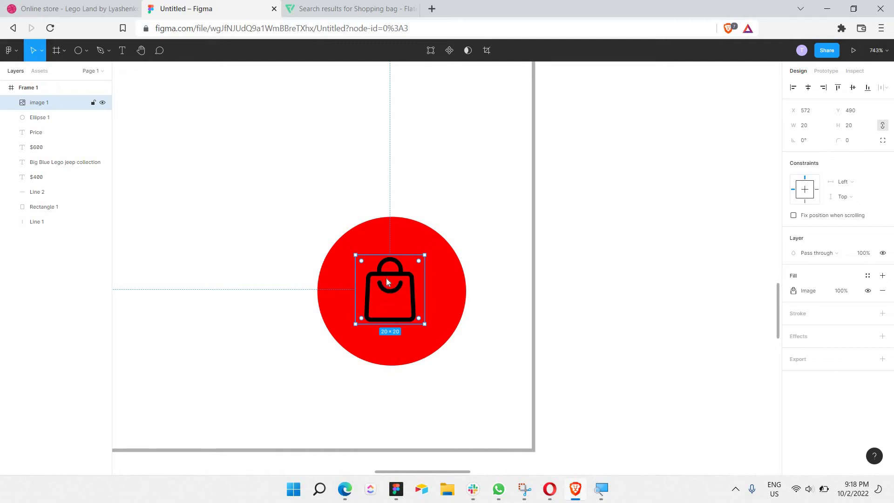
- Use the bag icon as a mask and draw a rectangle about 35 × 33 over it
{"action": "right_click", "coordinate": [377, 287]}
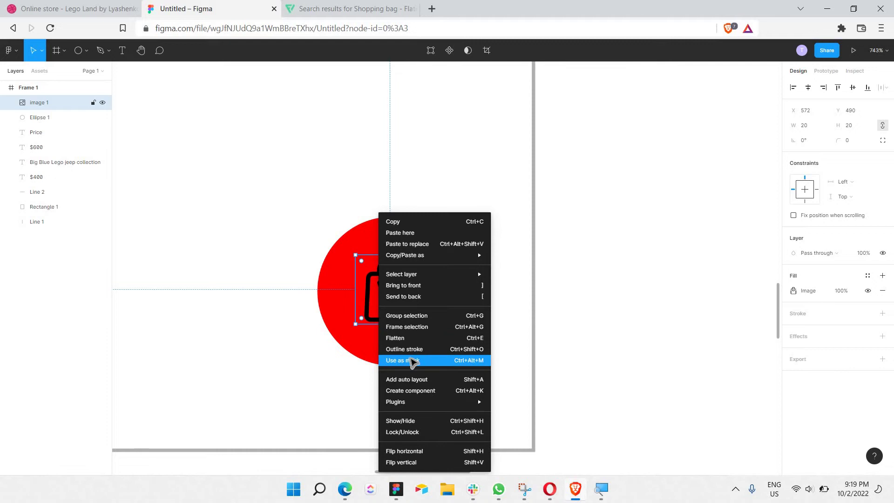
{"action": "left_click", "coordinate": [412, 360]}
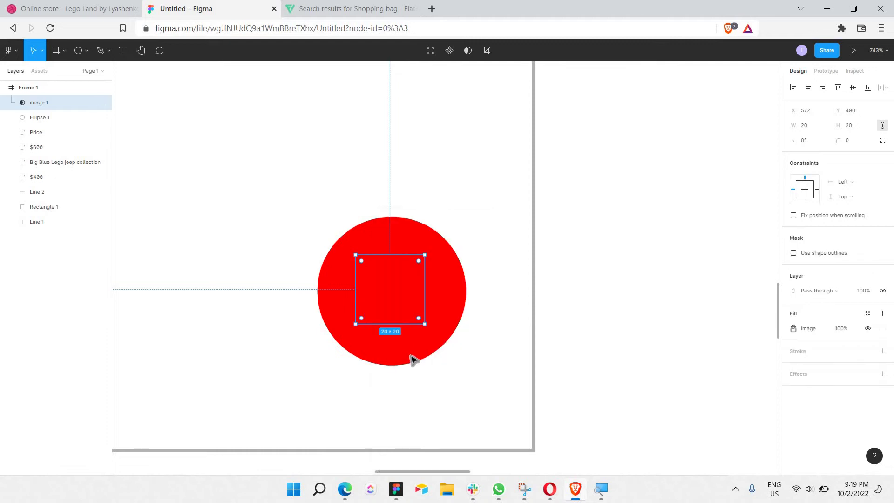
{"action": "left_click", "coordinate": [88, 53]}
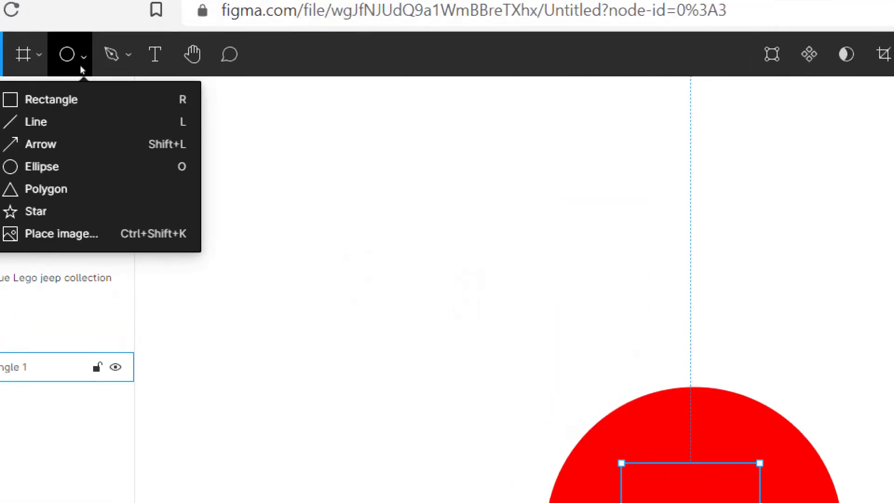
{"action": "left_click", "coordinate": [159, 104]}
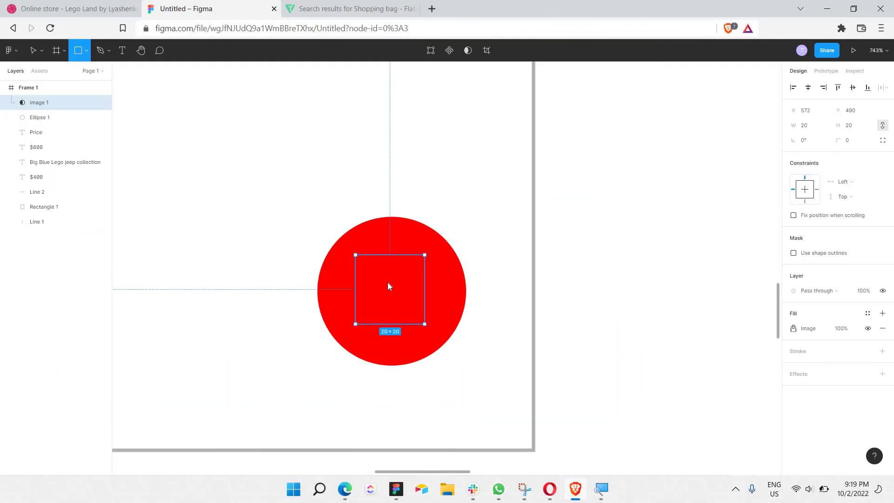
{"action": "mouse_move", "coordinate": [331, 234]}
{"action": "left_mouse_down"}
{"action": "mouse_move", "coordinate": [442, 313]}
{"action": "mouse_move", "coordinate": [453, 349]}
{"action": "left_mouse_up"}
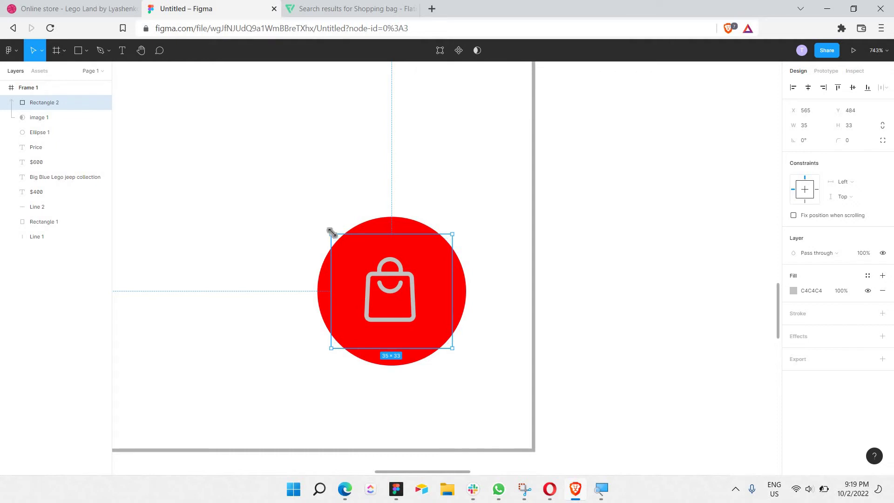
- Shrink the masked rectangle to 23 × 21 around the bag icon and set its fill to white FFFFFF
{"action": "left_click_drag", "start_coordinate": [350, 245], "coordinate": [353, 256]}
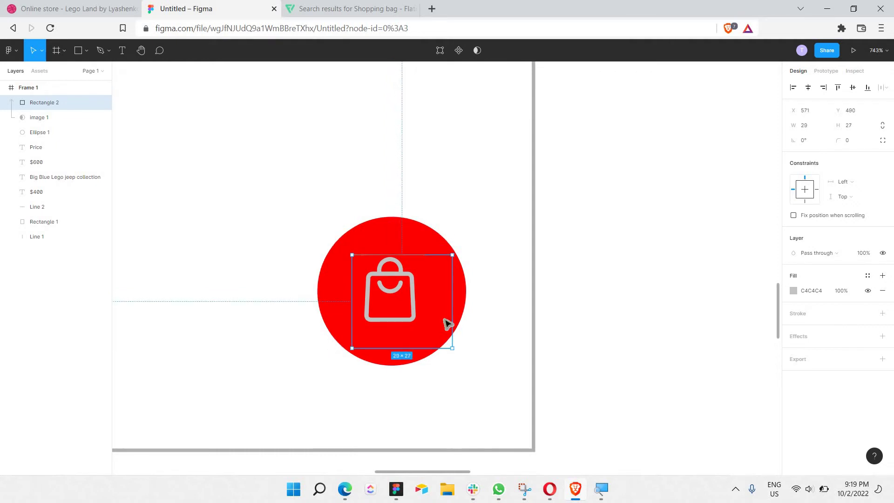
{"action": "left_click_drag", "start_coordinate": [448, 347], "coordinate": [424, 327]}
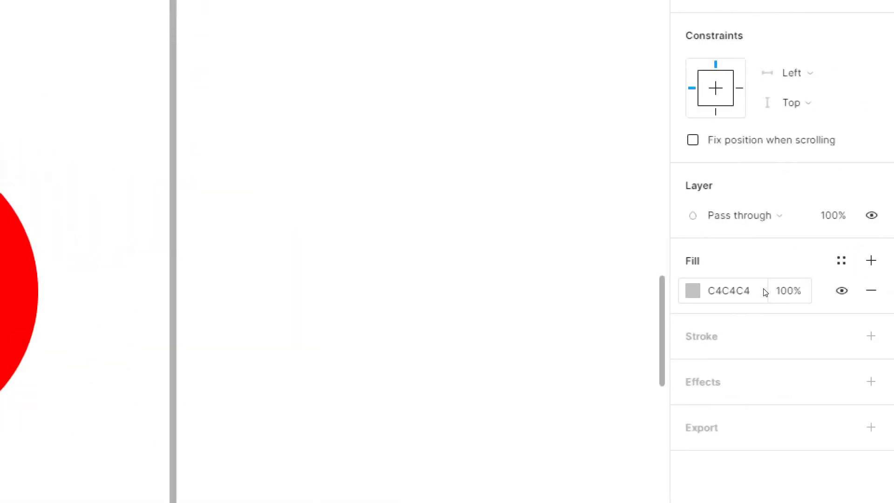
{"action": "left_click", "coordinate": [793, 290]}
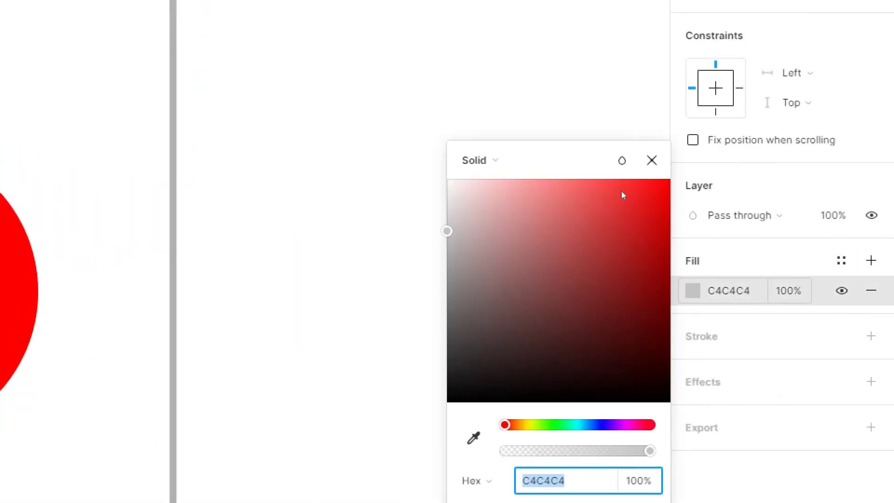
{"action": "left_click_drag", "start_coordinate": [557, 264], "coordinate": [447, 179]}
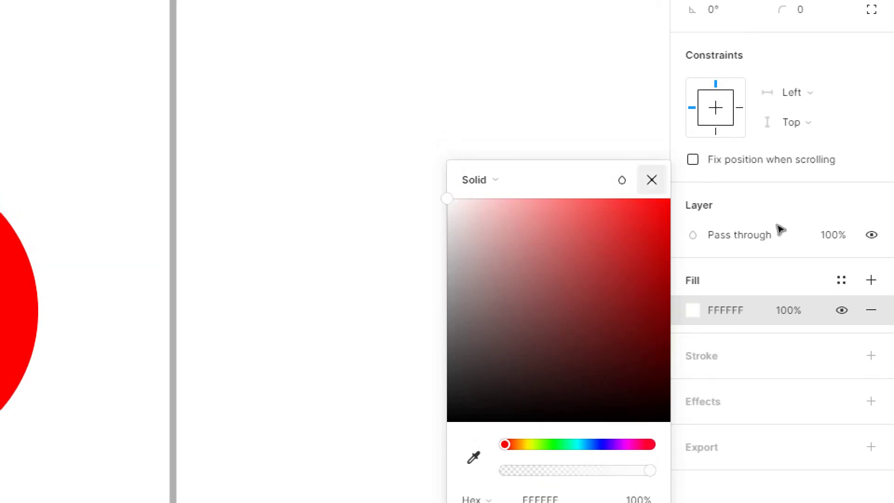
- Group the red circle, the bag mask and the white rectangle into one group
{"action": "key", "text": "Escape"}
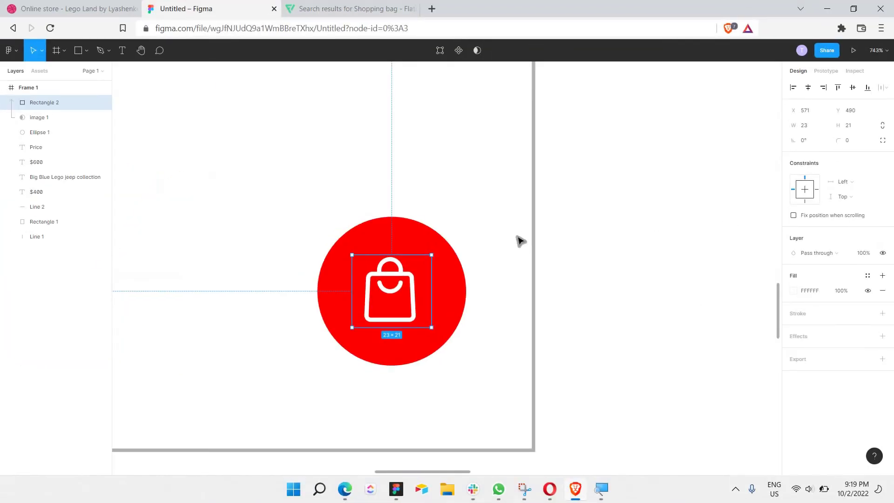
{"action": "left_click", "coordinate": [88, 233]}
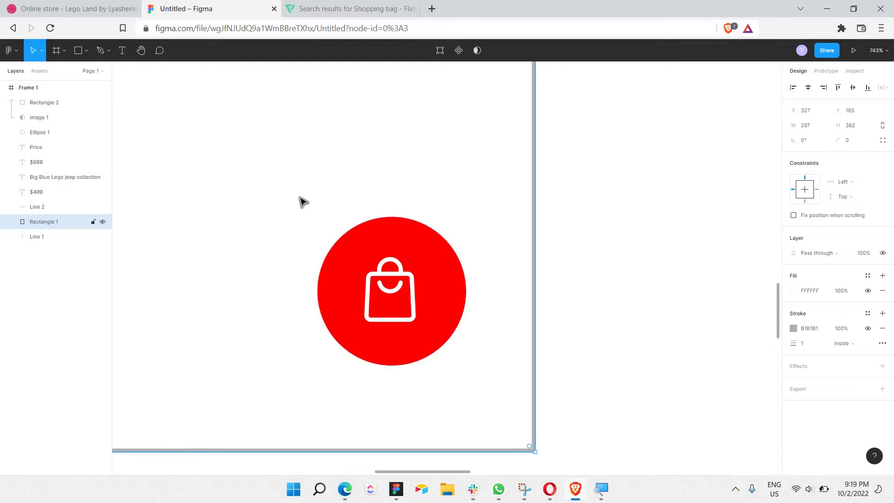
{"action": "left_click_drag", "start_coordinate": [299, 194], "coordinate": [453, 353]}
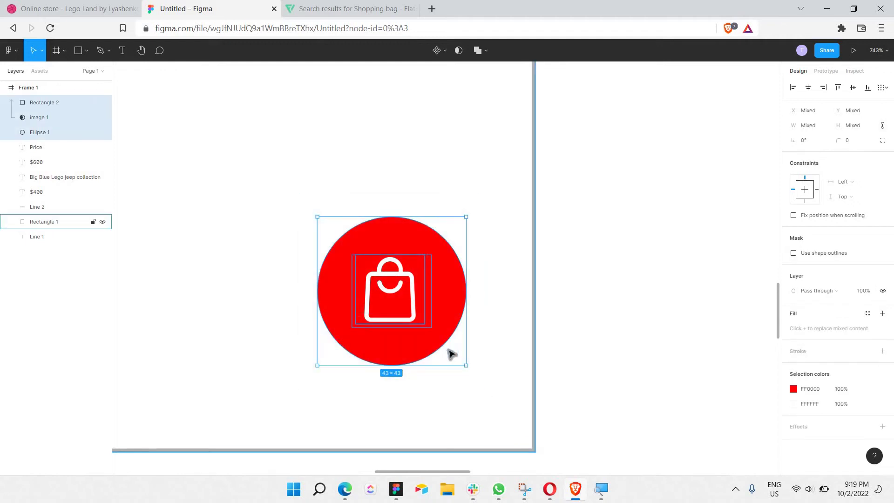
{"action": "right_click", "coordinate": [453, 254]}
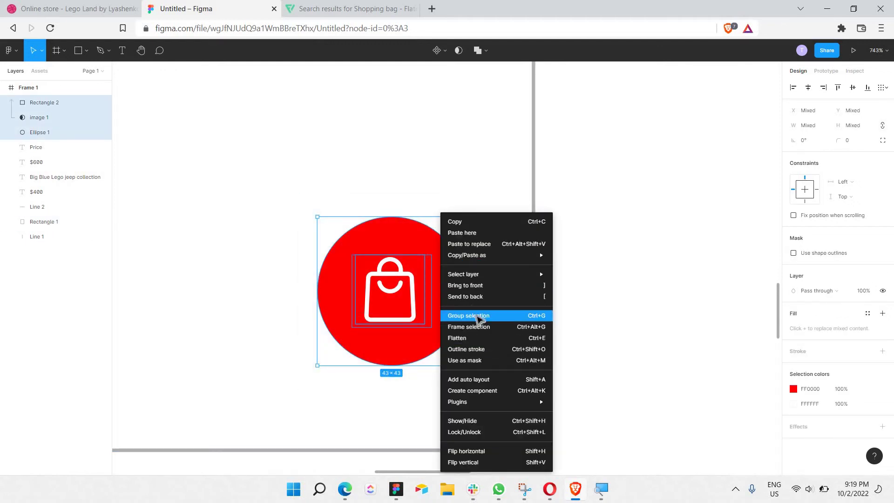
{"action": "left_click", "coordinate": [479, 313]}
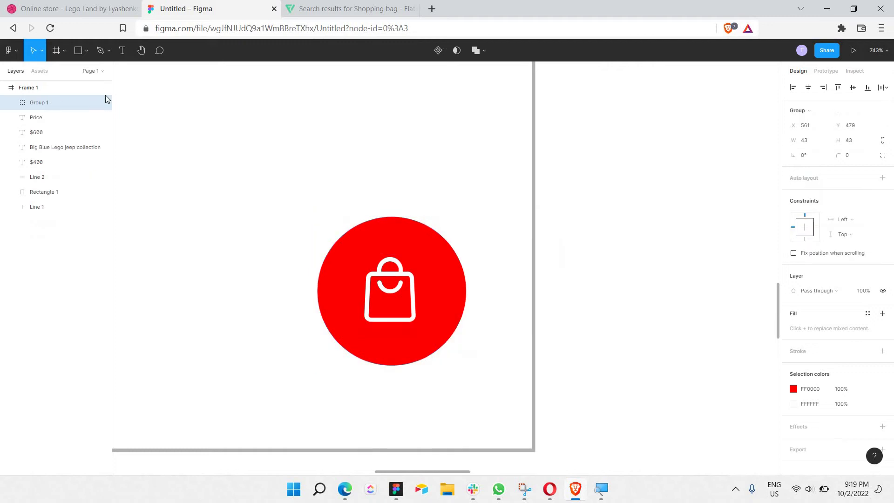
{"action": "left_click", "coordinate": [259, 163]}
- Review the whole product card with its title, prices and red bag button
{"action": "scroll", "coordinate": [260, 163], "scroll_direction": "down", "scroll_amount": 5}
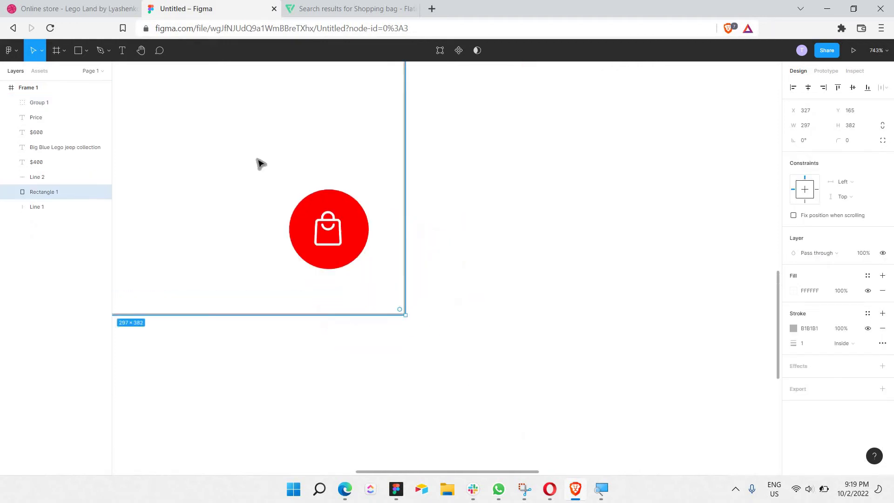
{"action": "scroll", "coordinate": [260, 163], "scroll_direction": "left", "scroll_amount": 3}
{"action": "scroll", "coordinate": [260, 163], "scroll_direction": "up", "scroll_amount": 3}
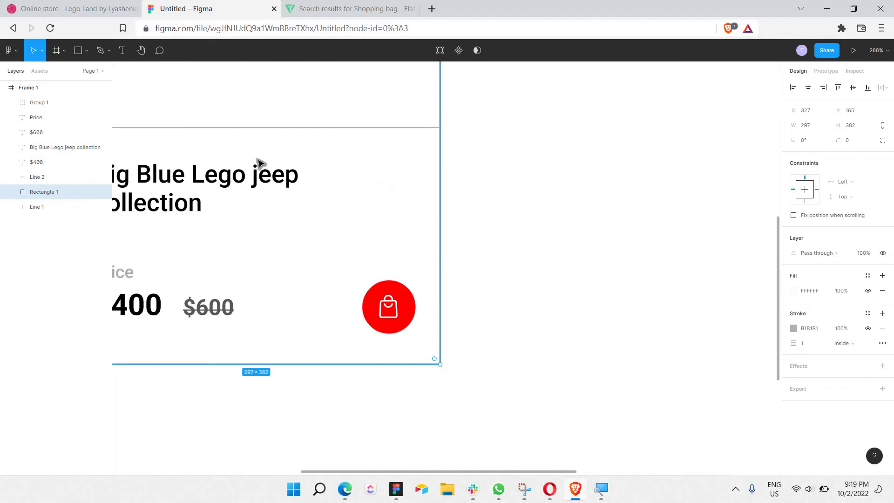
{"action": "scroll", "coordinate": [260, 164], "scroll_direction": "left", "scroll_amount": 2}
{"action": "scroll", "coordinate": [260, 163], "scroll_direction": "up", "scroll_amount": 2}
{"action": "scroll", "coordinate": [260, 164], "scroll_direction": "right", "scroll_amount": 1}
{"action": "scroll", "coordinate": [274, 167], "scroll_direction": "down", "scroll_amount": 1}
{"action": "scroll", "coordinate": [284, 169], "scroll_direction": "left", "scroll_amount": 4}
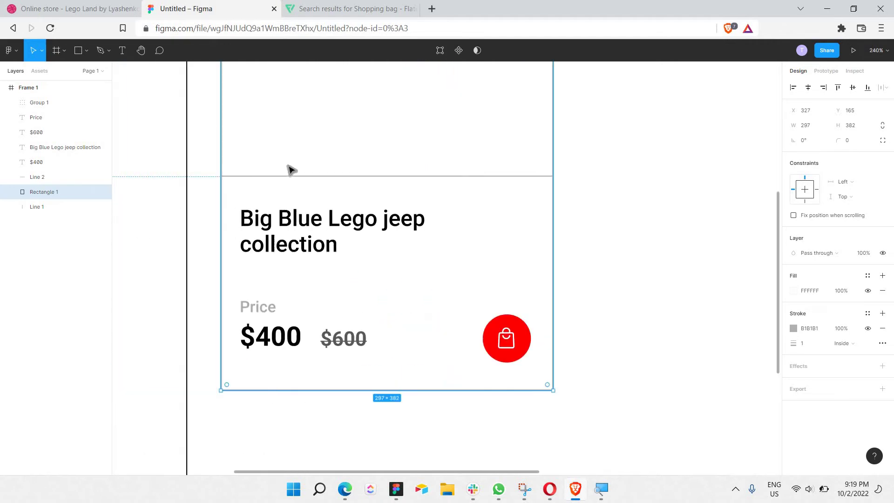
{"action": "scroll", "coordinate": [288, 166], "scroll_direction": "down", "scroll_amount": 2}
{"action": "scroll", "coordinate": [351, 174], "scroll_direction": "up", "scroll_amount": 3}
{"action": "scroll", "coordinate": [534, 284], "scroll_direction": "down", "scroll_amount": 1}
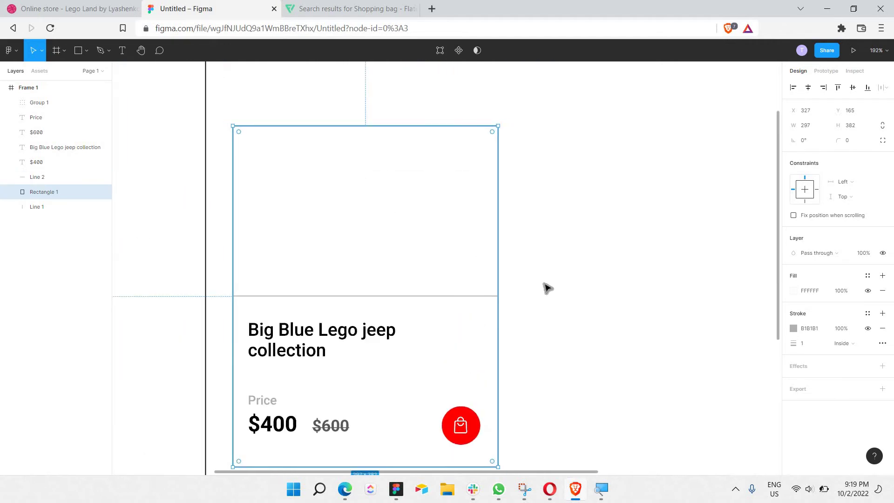
{"action": "left_click", "coordinate": [547, 287]}
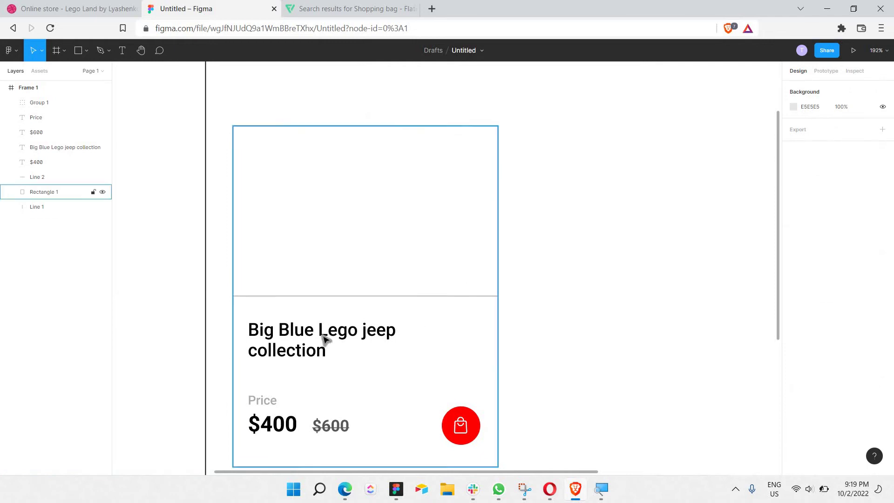
- Copy "Big Blue Lego jeep" from the card's title and search Google for it in a new browser tab
{"action": "double_click", "coordinate": [397, 334]}
{"action": "left_click_drag", "start_coordinate": [397, 334], "coordinate": [262, 328]}
{"action": "right_click", "coordinate": [255, 326]}
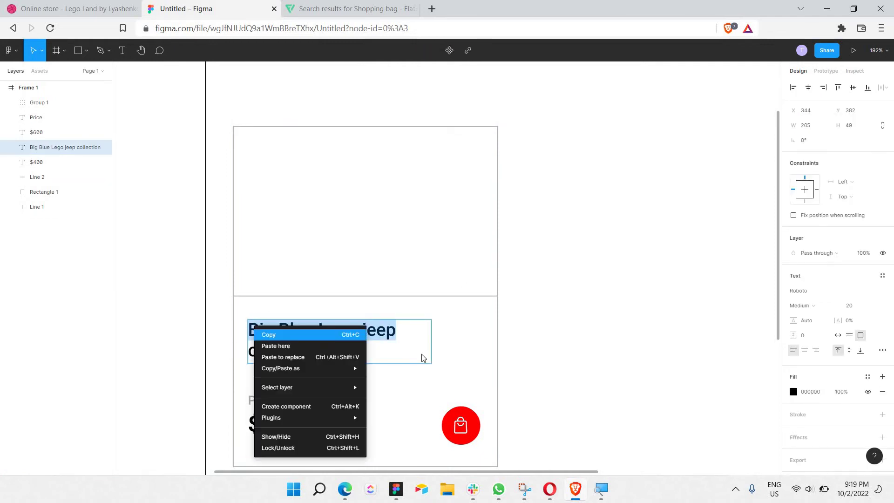
{"action": "left_click", "coordinate": [409, 333]}
{"action": "left_click_drag", "start_coordinate": [405, 332], "coordinate": [234, 312]}
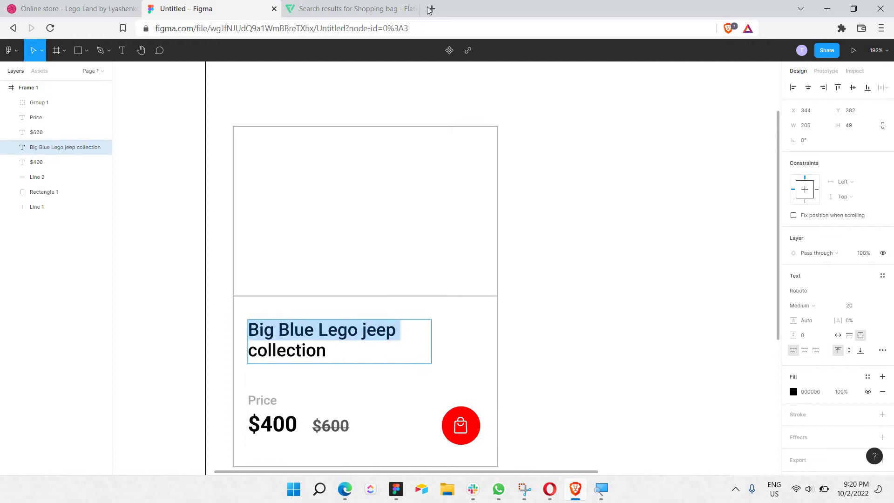
{"action": "left_click", "coordinate": [431, 8]}
{"action": "key", "text": "ctrl+v"}
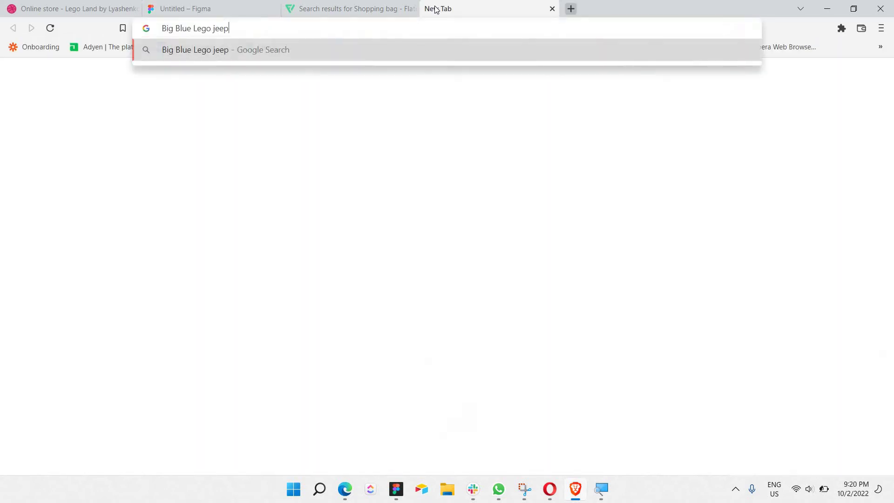
{"action": "key", "text": "Return"}
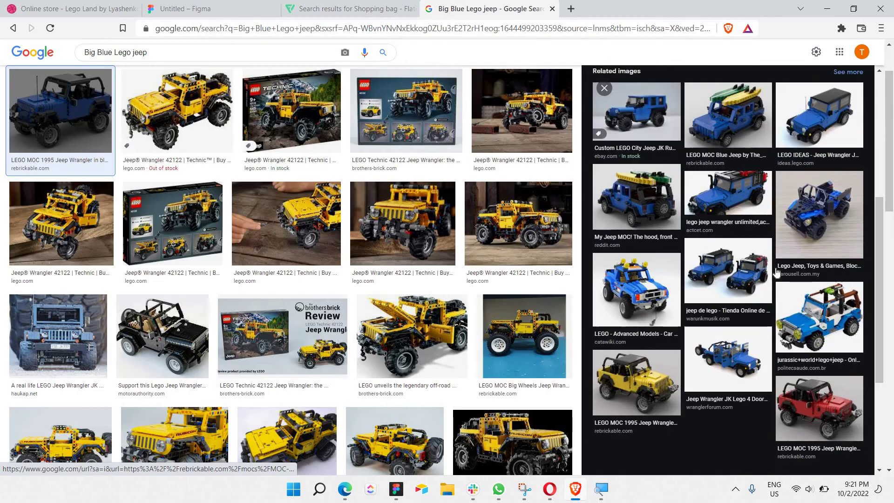
- Browse the related blue Lego jeep images and open the "lego jeep grand cherokee" picture
{"action": "scroll", "coordinate": [633, 255], "scroll_direction": "down", "scroll_amount": 1}
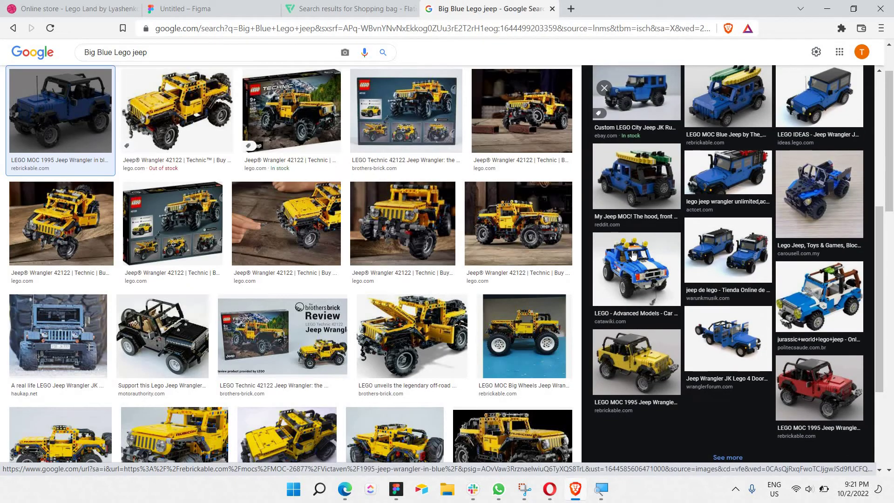
{"action": "left_click", "coordinate": [633, 255]}
{"action": "scroll", "coordinate": [642, 241], "scroll_direction": "down", "scroll_amount": 2}
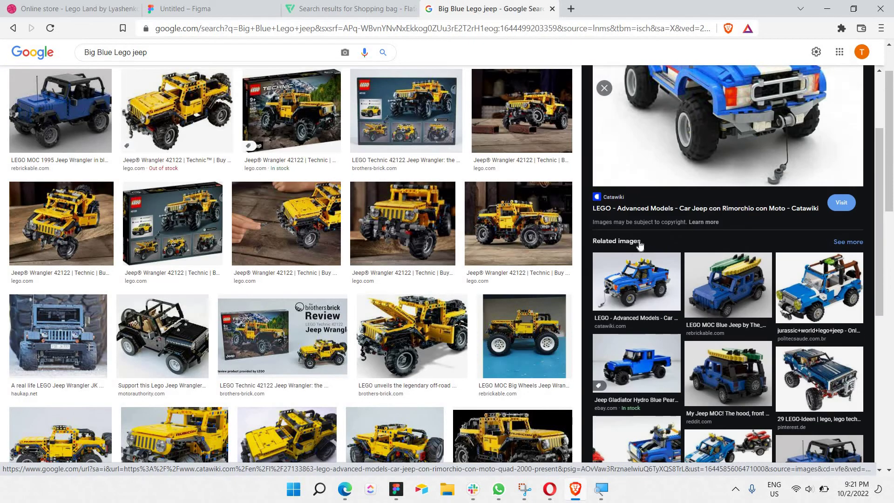
{"action": "scroll", "coordinate": [640, 245], "scroll_direction": "down", "scroll_amount": 5}
{"action": "left_click", "coordinate": [638, 328]}
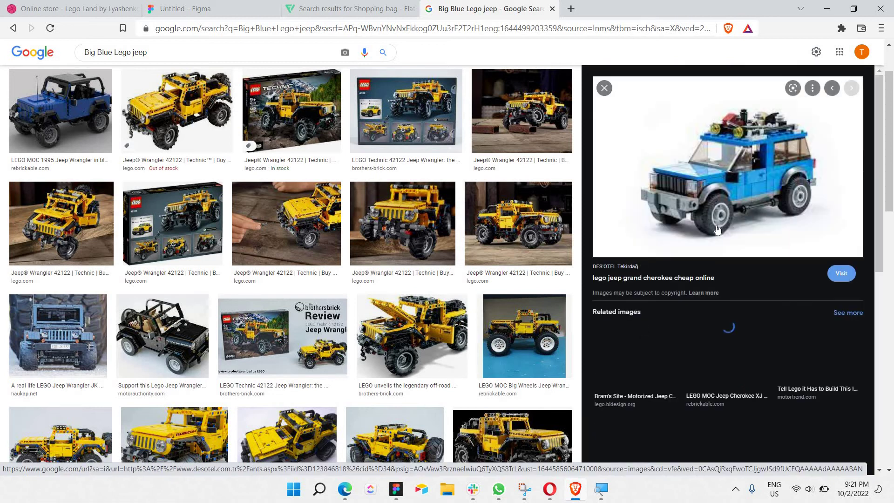
- Look through the further related images and copy the enlarged blue Lego Grand Cherokee image
{"action": "scroll", "coordinate": [713, 227], "scroll_direction": "down", "scroll_amount": 8}
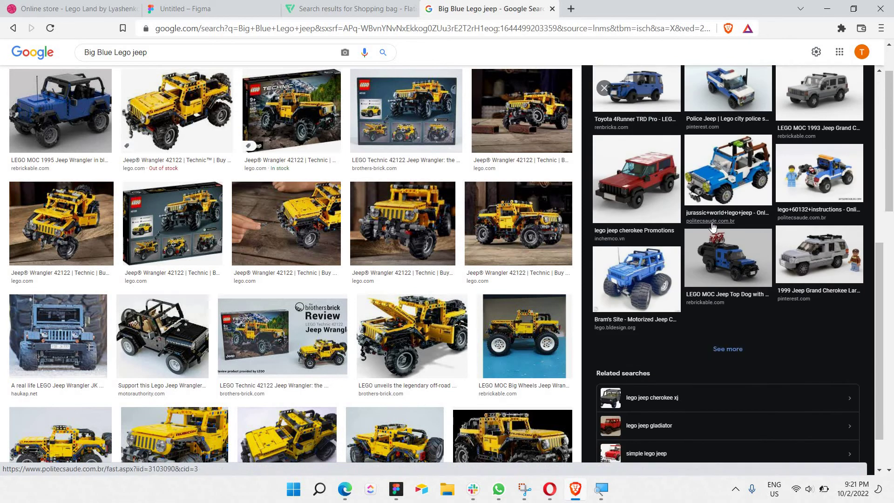
{"action": "scroll", "coordinate": [756, 169], "scroll_direction": "up", "scroll_amount": 9}
{"action": "right_click", "coordinate": [756, 169]}
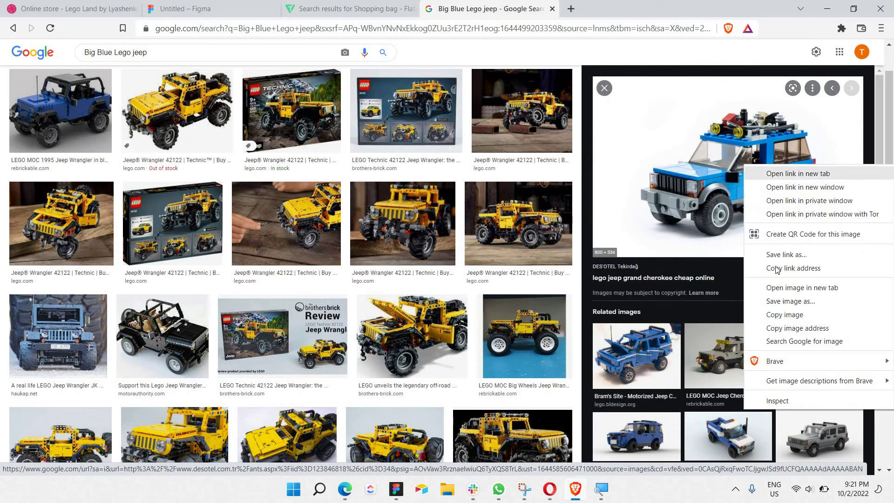
{"action": "left_click", "coordinate": [768, 314]}
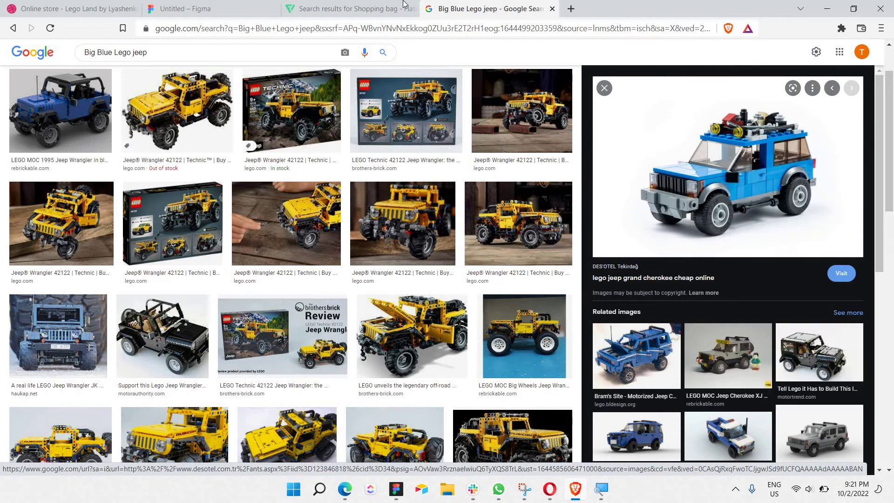
- Switch back to the Figma file and paste the jeep image into the frame with nothing selected
{"action": "left_click", "coordinate": [223, 4]}
{"action": "key", "text": "Escape"}
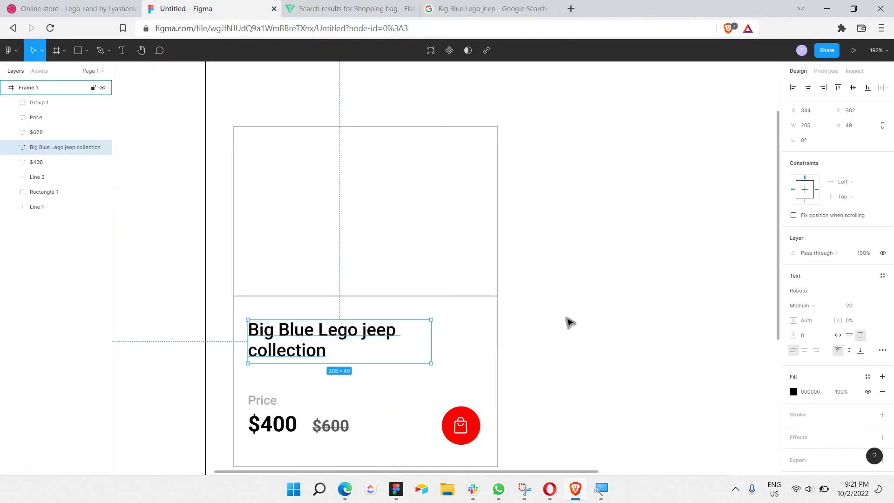
{"action": "key", "text": "ctrl+v"}
{"action": "key", "text": "ctrl+z"}
{"action": "left_click", "coordinate": [35, 118]}
{"action": "left_click", "coordinate": [530, 264]}
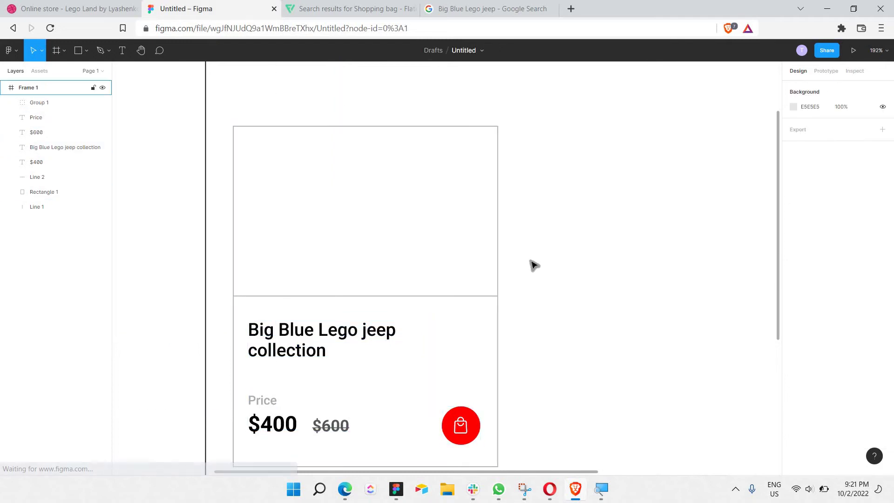
{"action": "key", "text": "ctrl+v"}
{"action": "scroll", "coordinate": [533, 264], "scroll_direction": "down", "scroll_amount": 5}
{"action": "scroll", "coordinate": [532, 264], "scroll_direction": "up", "scroll_amount": 5}
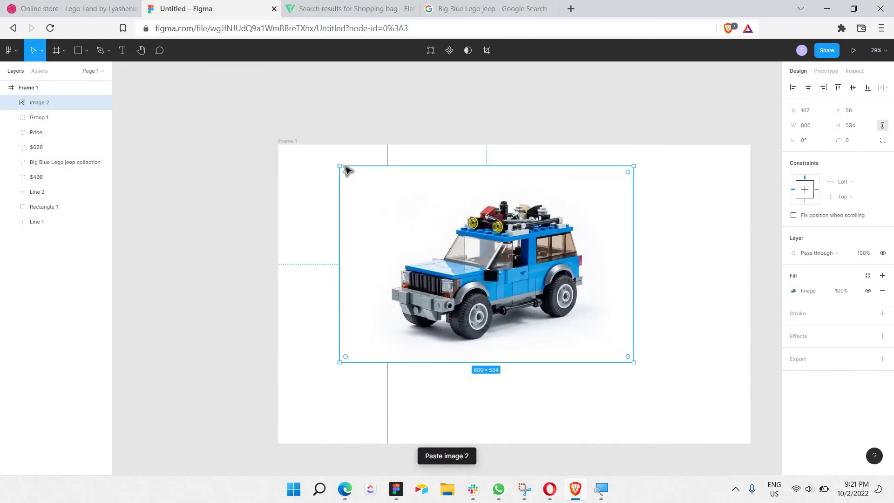
- Shrink the jeep image to 286 × 191 and align it with the card's top-left corner at X 327, Y 165
{"action": "left_click_drag", "start_coordinate": [317, 162], "coordinate": [444, 243]}
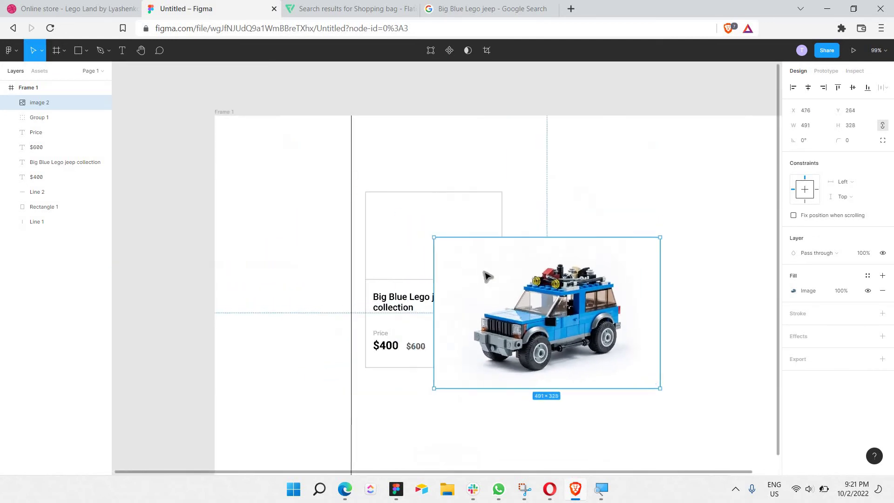
{"action": "left_click_drag", "start_coordinate": [484, 271], "coordinate": [404, 216]}
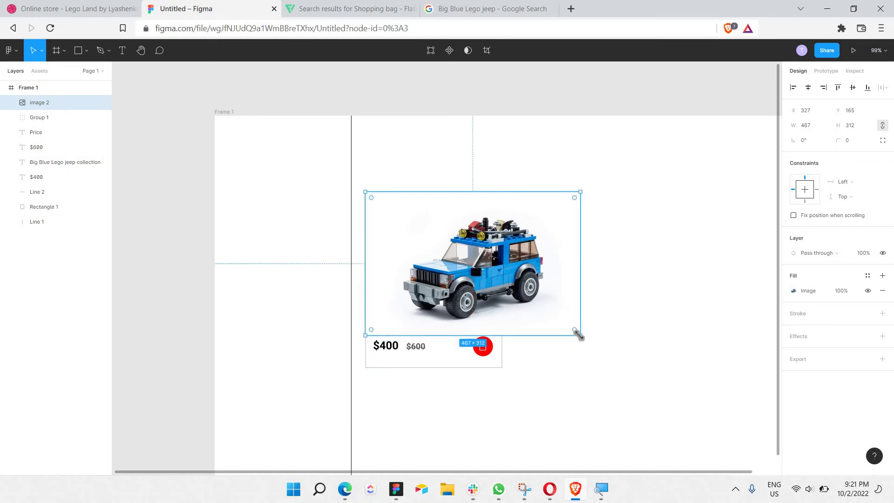
{"action": "left_click_drag", "start_coordinate": [580, 334], "coordinate": [470, 278]}
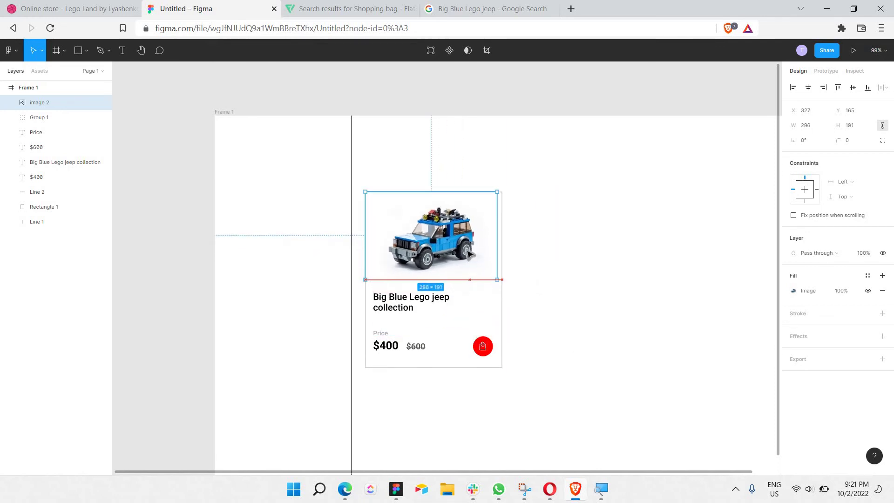
- Trim the jeep image's edges to 240 × 151 and place it at X 347, Y 188 in the card's upper area
{"action": "scroll", "coordinate": [465, 251], "scroll_direction": "up", "scroll_amount": 5}
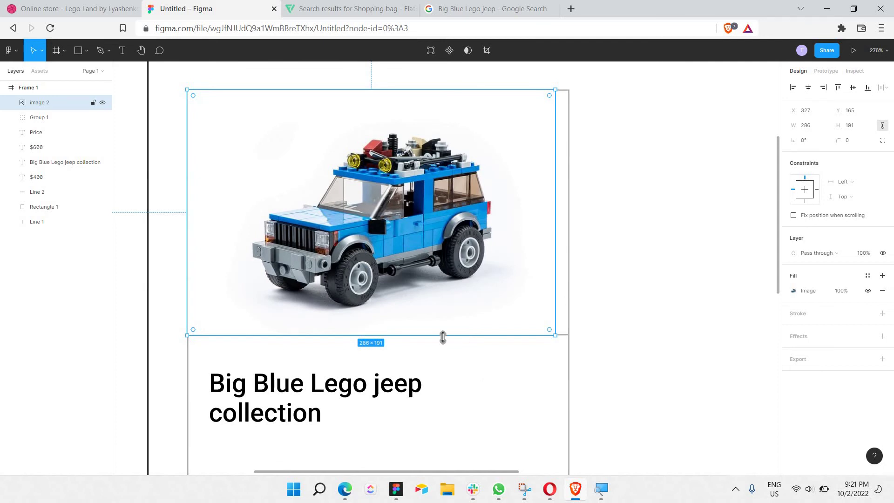
{"action": "left_click_drag", "start_coordinate": [456, 324], "coordinate": [456, 322]}
{"action": "mouse_move", "coordinate": [398, 190]}
{"action": "left_mouse_down"}
{"action": "mouse_move", "coordinate": [410, 199]}
{"action": "mouse_move", "coordinate": [404, 181]}
{"action": "left_mouse_up"}
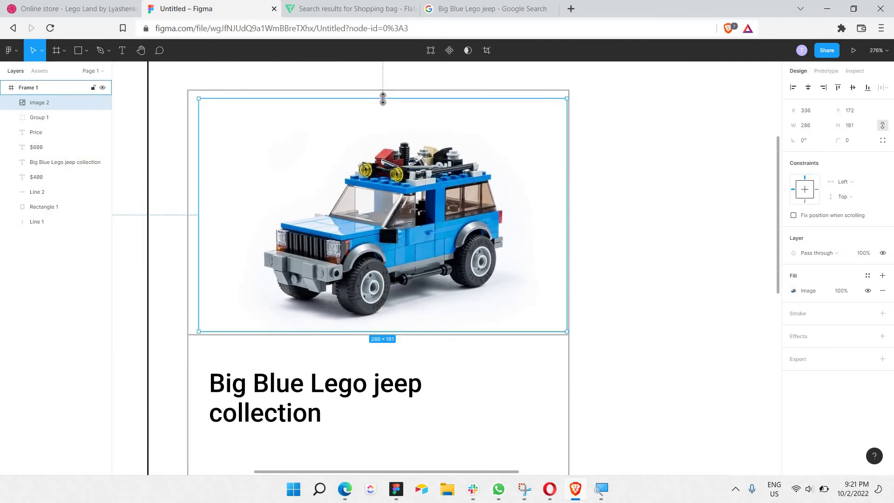
{"action": "left_click_drag", "start_coordinate": [382, 100], "coordinate": [384, 137]}
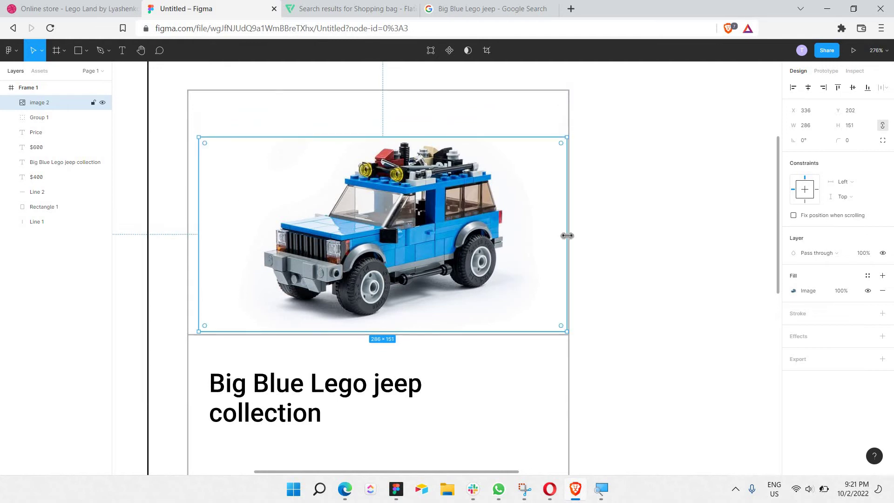
{"action": "left_click_drag", "start_coordinate": [546, 246], "coordinate": [538, 249]}
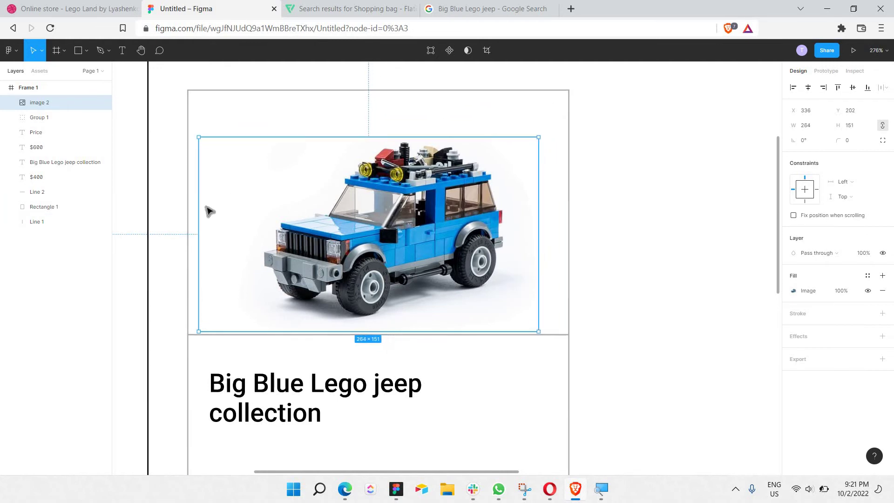
{"action": "left_click_drag", "start_coordinate": [216, 223], "coordinate": [242, 229]}
{"action": "left_click_drag", "start_coordinate": [389, 256], "coordinate": [372, 239]}
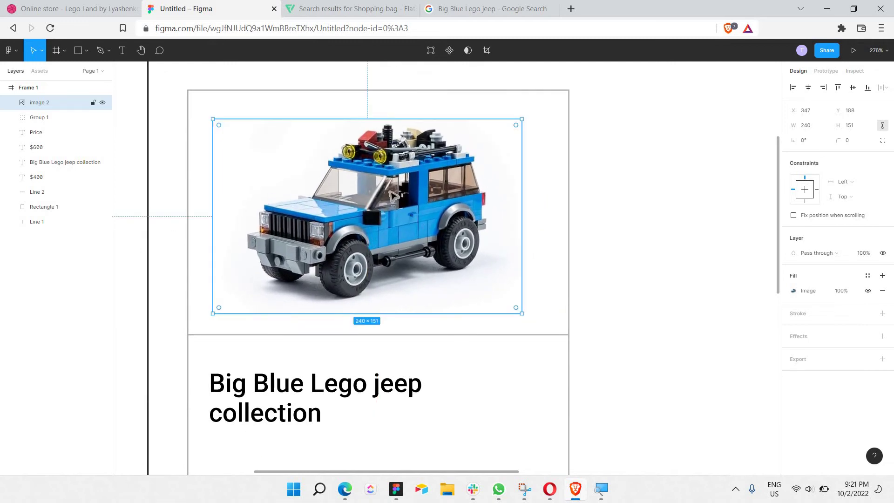
- Flip the jeep image horizontally and shift it to X 595 so it sits centred above the divider line
{"action": "right_click", "coordinate": [383, 189]}
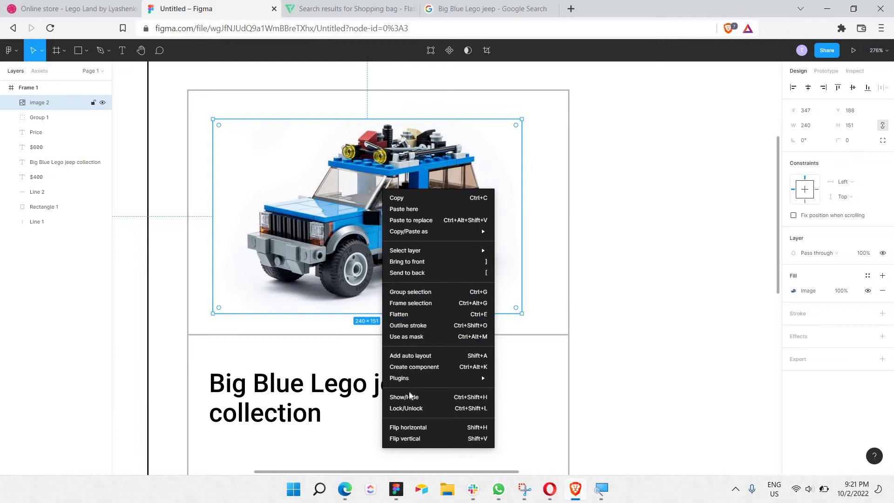
{"action": "left_click", "coordinate": [410, 426]}
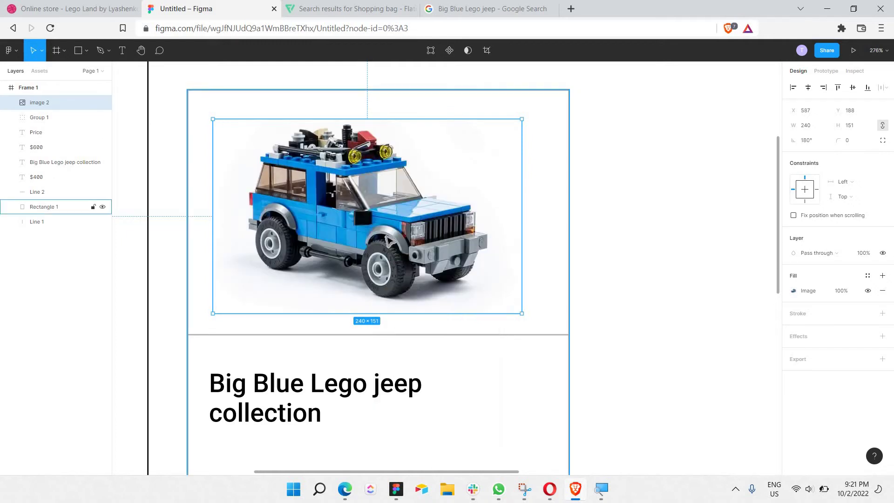
{"action": "left_click_drag", "start_coordinate": [361, 200], "coordinate": [371, 200]}
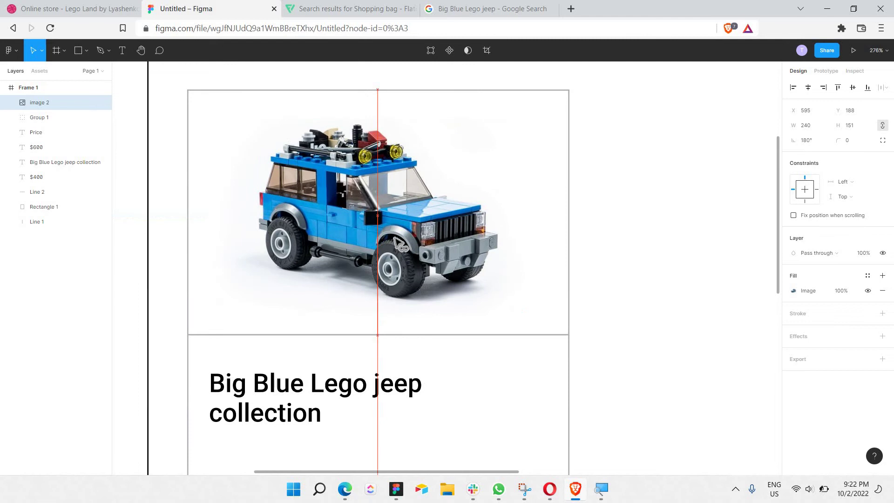
{"action": "left_click", "coordinate": [598, 270]}
{"action": "scroll", "coordinate": [598, 270], "scroll_direction": "down", "scroll_amount": 5}
{"action": "scroll", "coordinate": [508, 270], "scroll_direction": "right", "scroll_amount": 3}
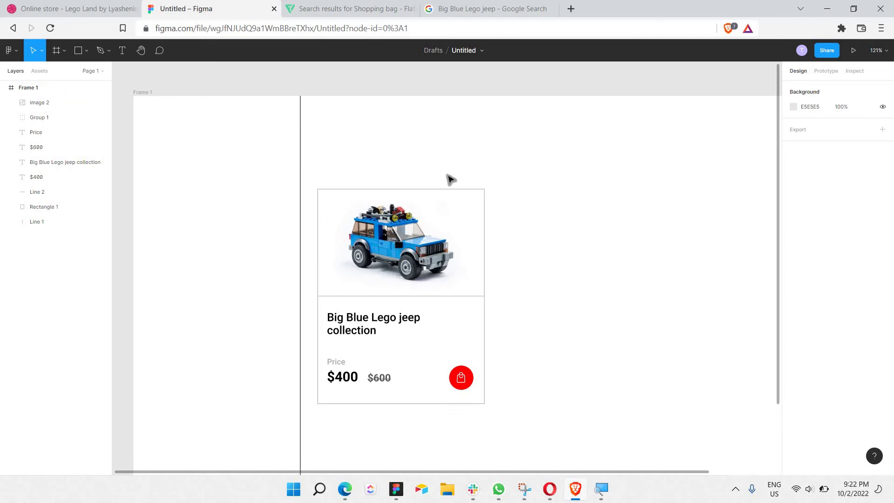
- Duplicate the shopping bag button group, place the copy in the card's upper-right corner and move it above the jeep image in the layer order
{"action": "scroll", "coordinate": [476, 382], "scroll_direction": "up", "scroll_amount": 5}
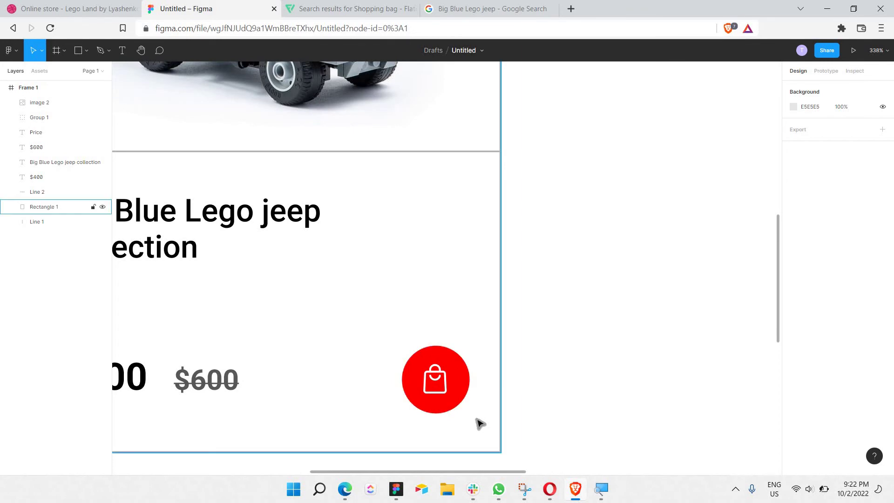
{"action": "left_click", "coordinate": [423, 367]}
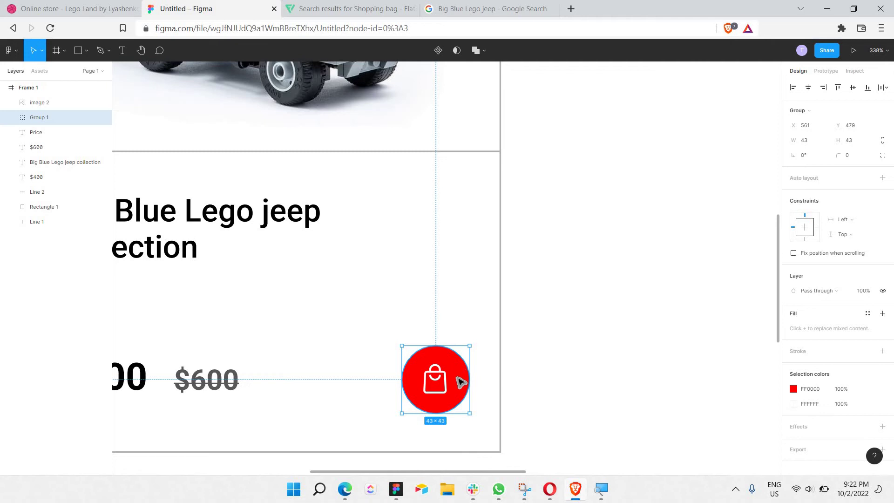
{"action": "key", "text": "ctrl+v"}
{"action": "left_click_drag", "start_coordinate": [451, 359], "coordinate": [448, 178]}
{"action": "scroll", "coordinate": [466, 200], "scroll_direction": "down", "scroll_amount": 5}
{"action": "left_click_drag", "start_coordinate": [21, 116], "coordinate": [36, 91]}
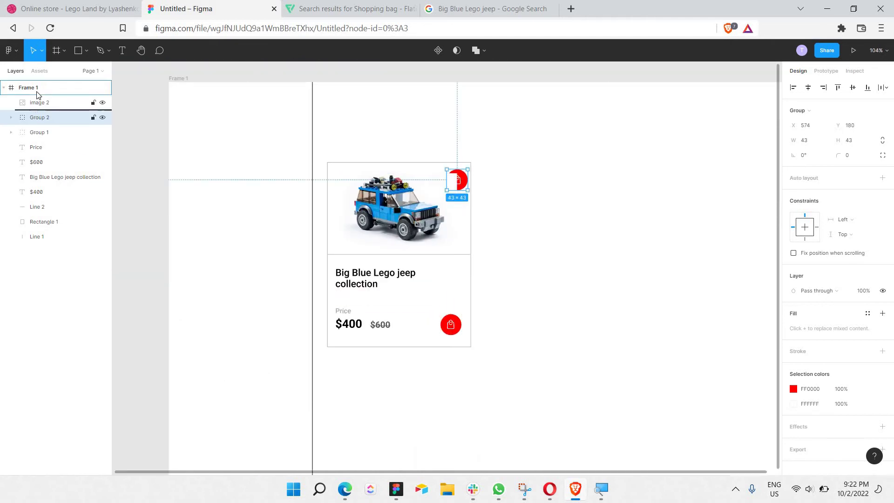
- Nudge the duplicated button to X 571, Y 177 in the card's upper-right corner
{"action": "scroll", "coordinate": [467, 170], "scroll_direction": "up", "scroll_amount": 5}
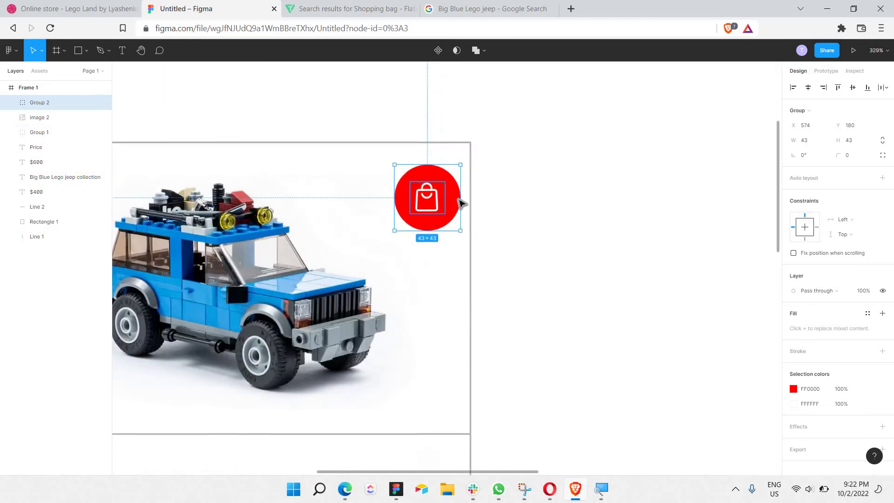
{"action": "key", "text": "Up"}
{"action": "key", "text": "Up"}
{"action": "key", "text": "Up"}
{"action": "key", "text": "Up"}
{"action": "key", "text": "Left"}
{"action": "key", "text": "Left"}
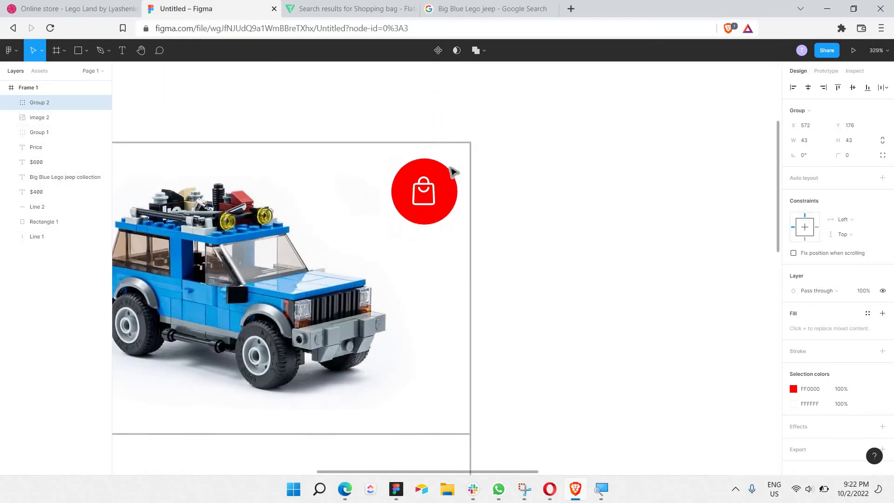
{"action": "key", "text": "Left"}
{"action": "key", "text": "Left"}
{"action": "key", "text": "Left"}
{"action": "key", "text": "Up"}
{"action": "key", "text": "Right"}
{"action": "key", "text": "Right"}
{"action": "key", "text": "Down"}
{"action": "key", "text": "Down"}
{"action": "key", "text": "Down"}
{"action": "key", "text": "Up"}
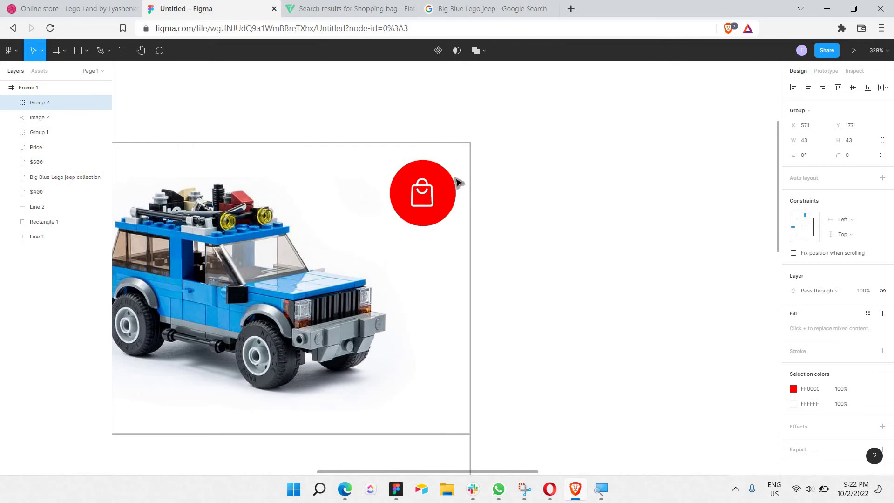
- Change the fill of the duplicated button's circle to white, FFFFFF
{"action": "double_click", "coordinate": [450, 187]}
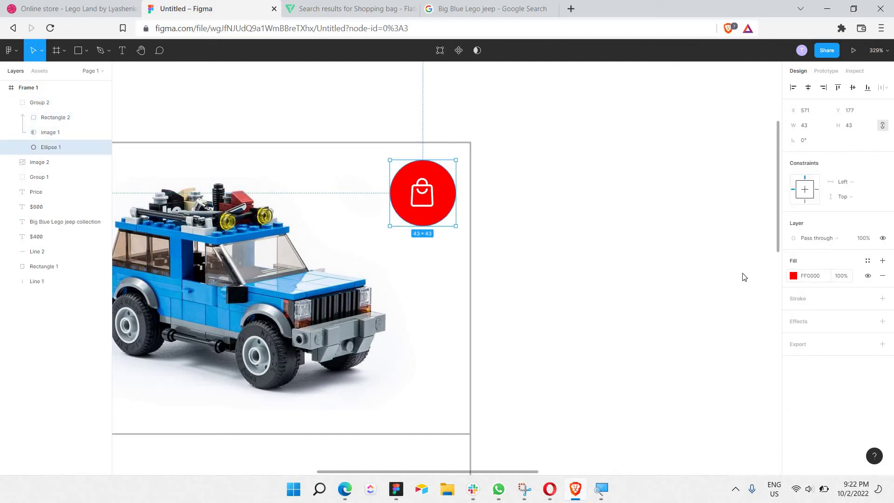
{"action": "left_click", "coordinate": [792, 275]}
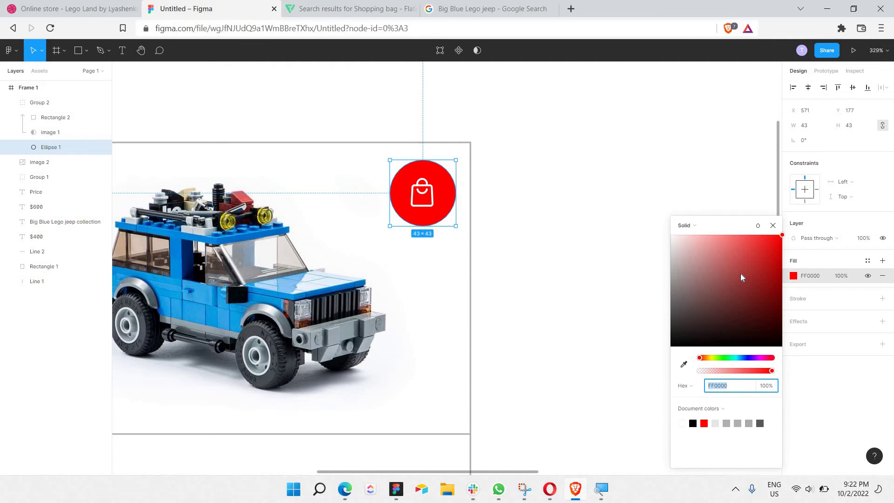
{"action": "type", "text": "FFFFFF"}
{"action": "key", "text": "Return"}
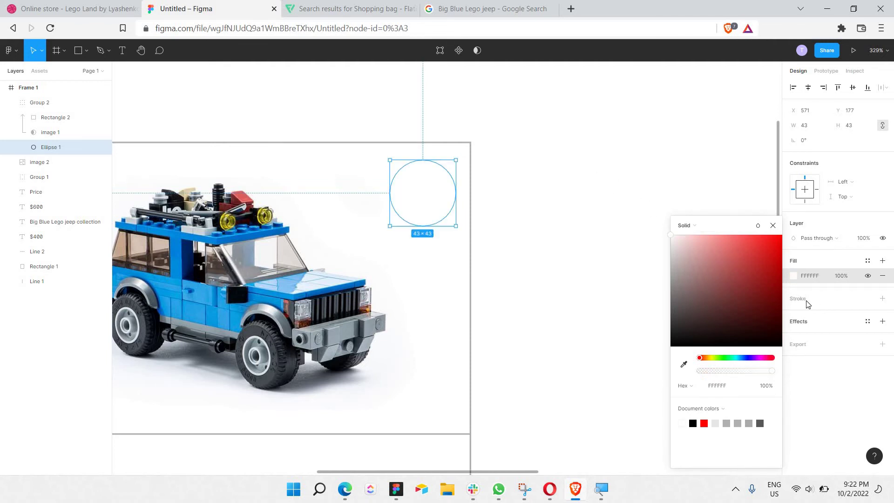
- Add a 1-pixel inside stroke in light grey E5E5E5 to the white circle
{"action": "left_click", "coordinate": [802, 303]}
{"action": "left_click", "coordinate": [796, 304]}
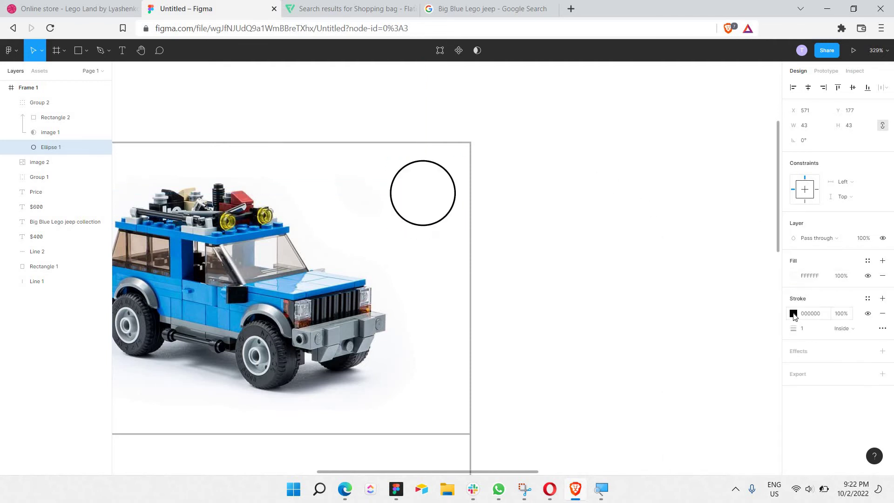
{"action": "left_click", "coordinate": [793, 313]}
{"action": "type", "text": "B4B4B4"}
{"action": "key", "text": "Return"}
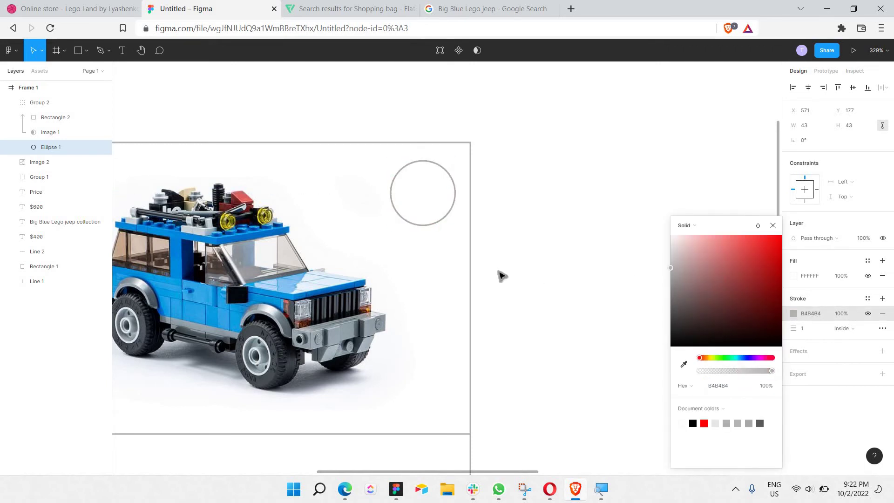
{"action": "type", "text": "dfdfdf"}
{"action": "key", "text": "Return"}
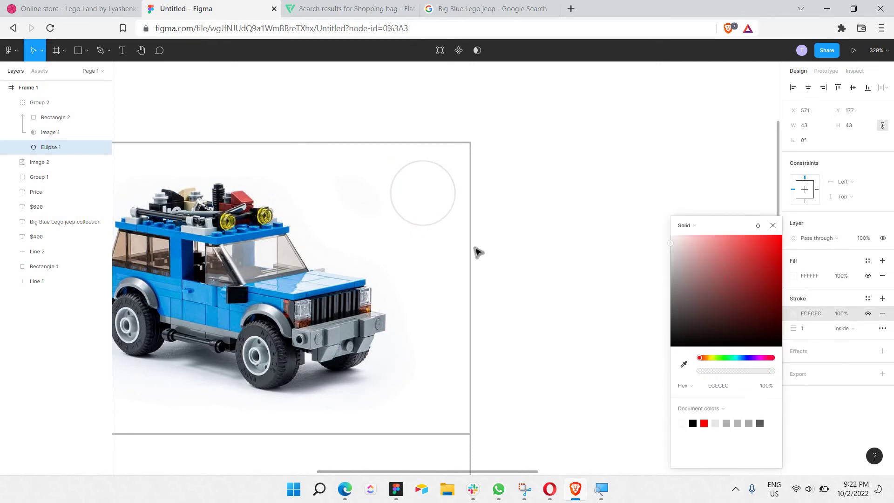
{"action": "left_click", "coordinate": [774, 226]}
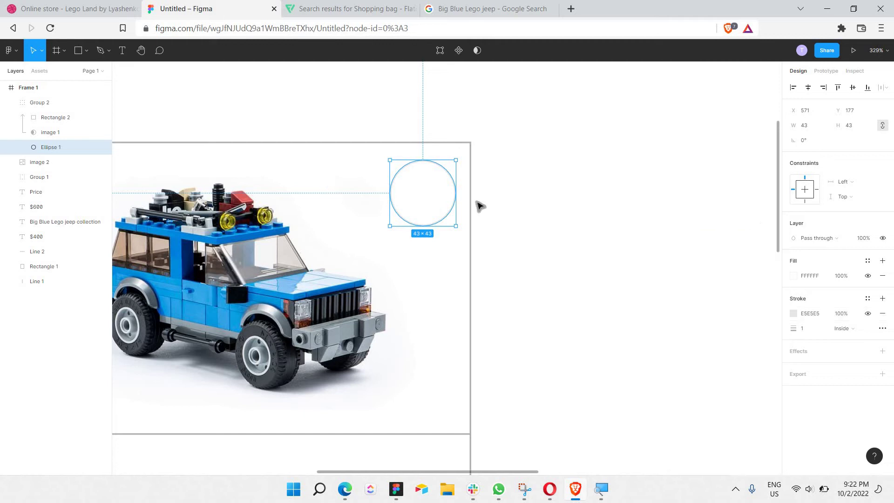
- Recolour the bag icon in the white circle to grey AAAAAA through its masked rectangle, and clear the selection
{"action": "left_click", "coordinate": [52, 117]}
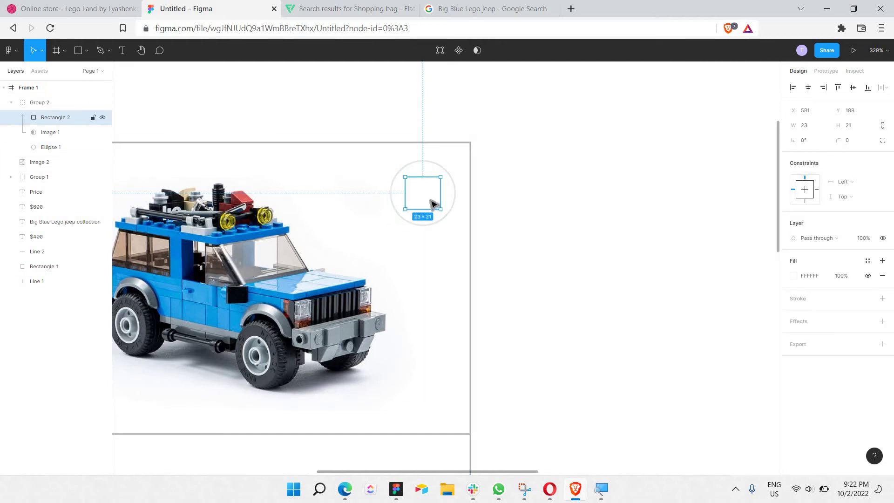
{"action": "left_click", "coordinate": [793, 276]}
{"action": "type", "text": "AAAAAA"}
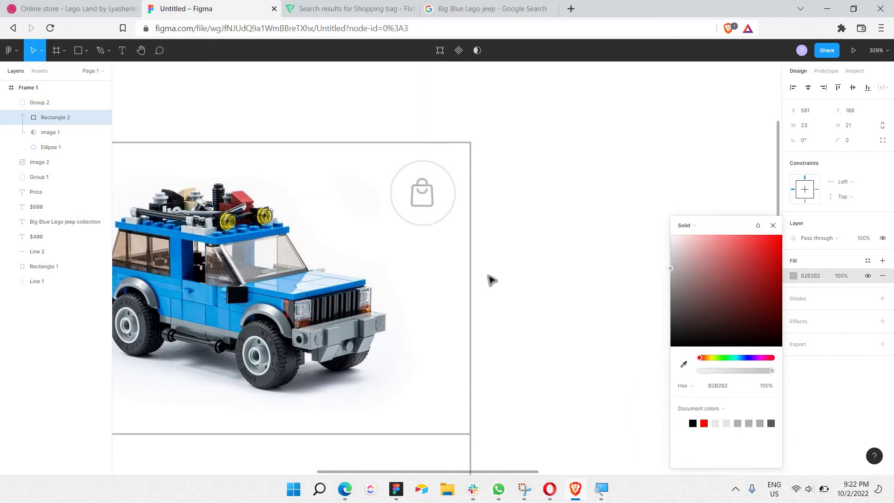
{"action": "key", "text": "Return"}
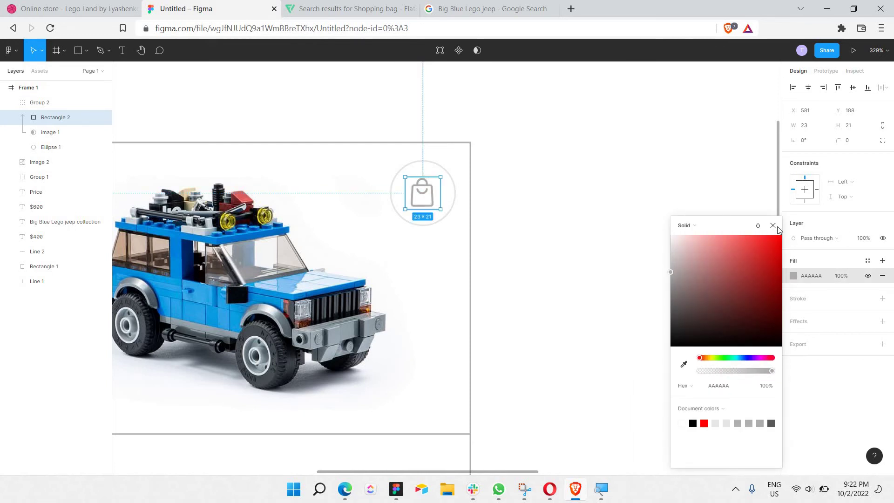
{"action": "left_click", "coordinate": [774, 226]}
{"action": "key", "text": "Escape"}
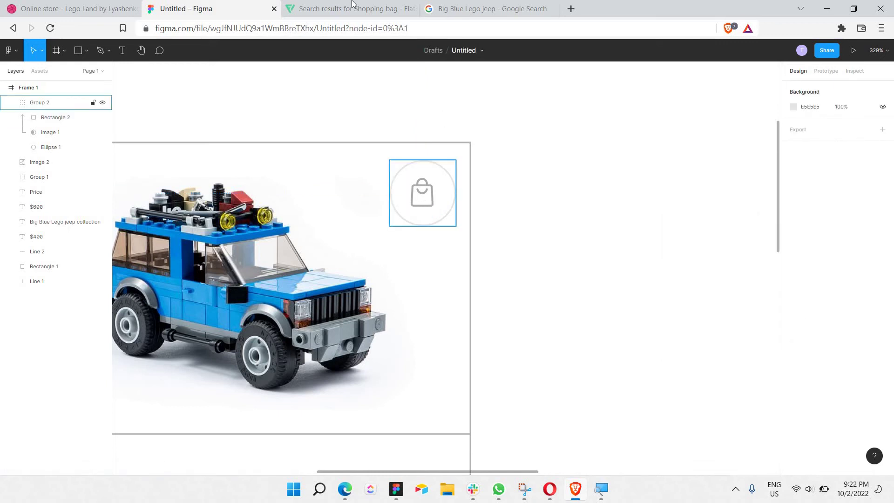
- Switch to Flaticon, leave the open bag icon page, search for heart icons and dismiss the pop-up window
{"action": "left_click", "coordinate": [352, 9]}
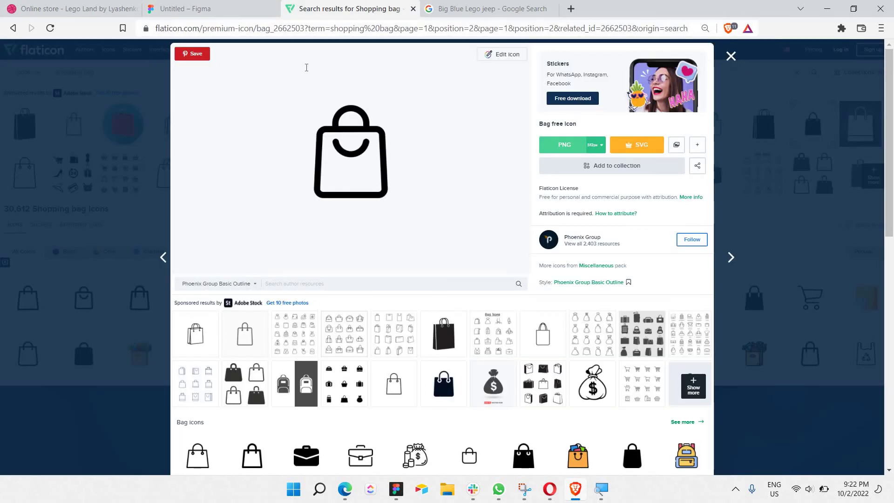
{"action": "key", "text": "Escape"}
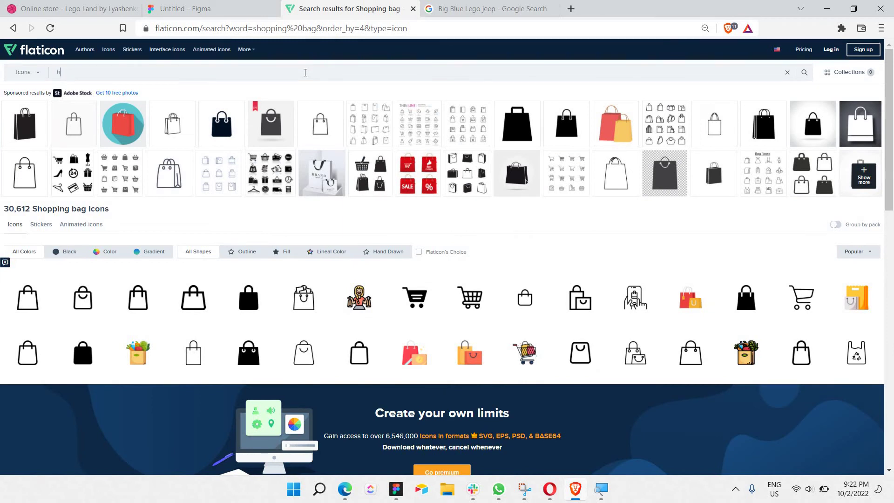
{"action": "left_click", "coordinate": [304, 76]}
{"action": "type", "text": "heart"}
{"action": "key", "text": "Return"}
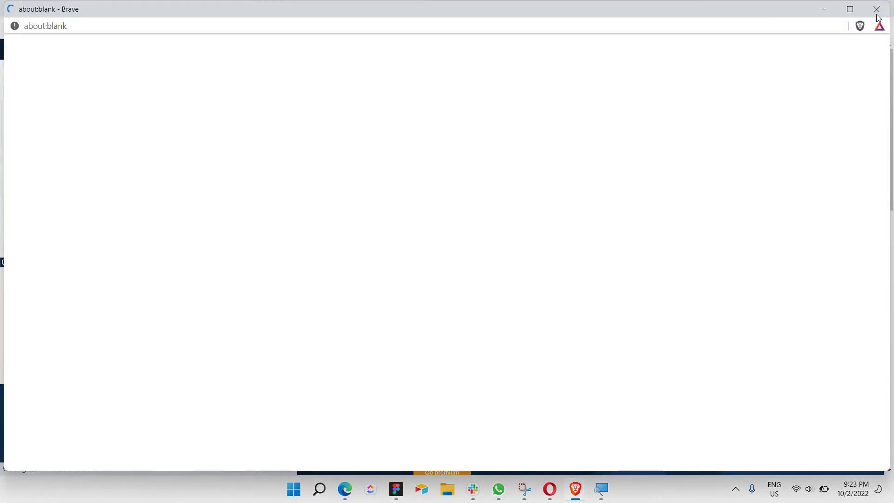
{"action": "left_click", "coordinate": [876, 9]}
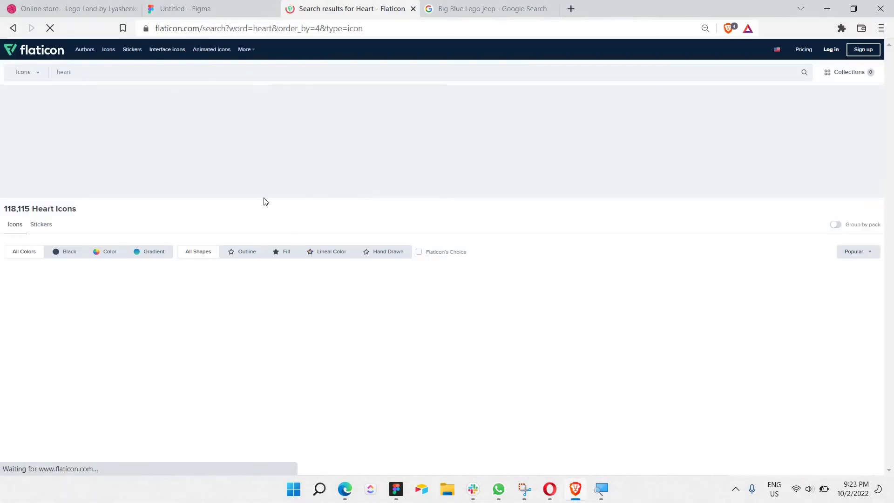
- Copy the first outlined heart icon's image from the results and return to the Figma file
{"action": "scroll", "coordinate": [257, 193], "scroll_direction": "down", "scroll_amount": 1}
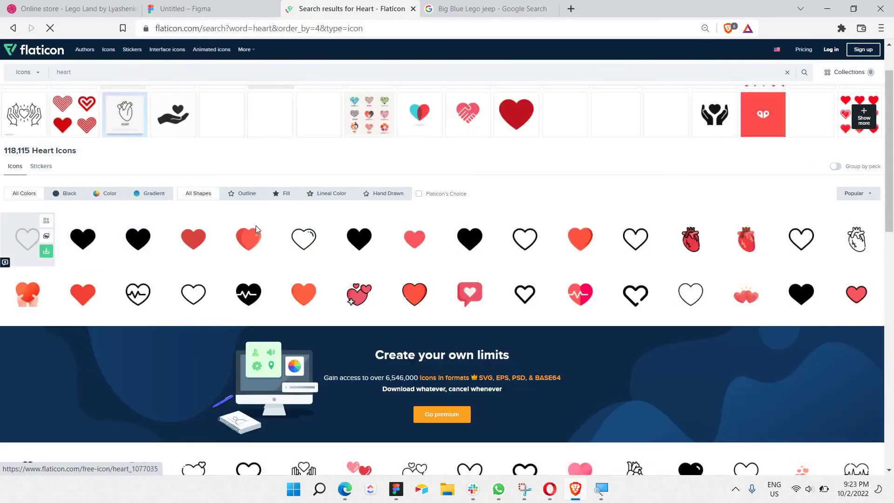
{"action": "left_click", "coordinate": [33, 240]}
{"action": "right_click", "coordinate": [387, 163]}
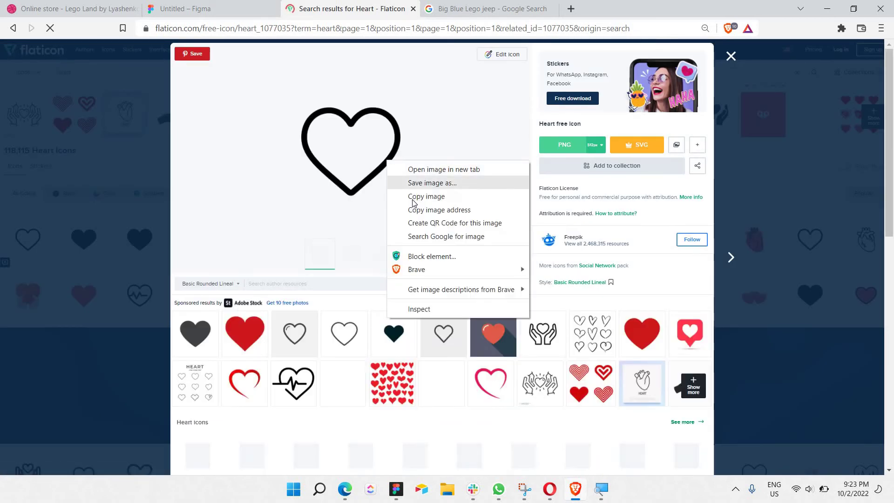
{"action": "left_click", "coordinate": [409, 196]}
{"action": "key", "text": "ctrl+2"}
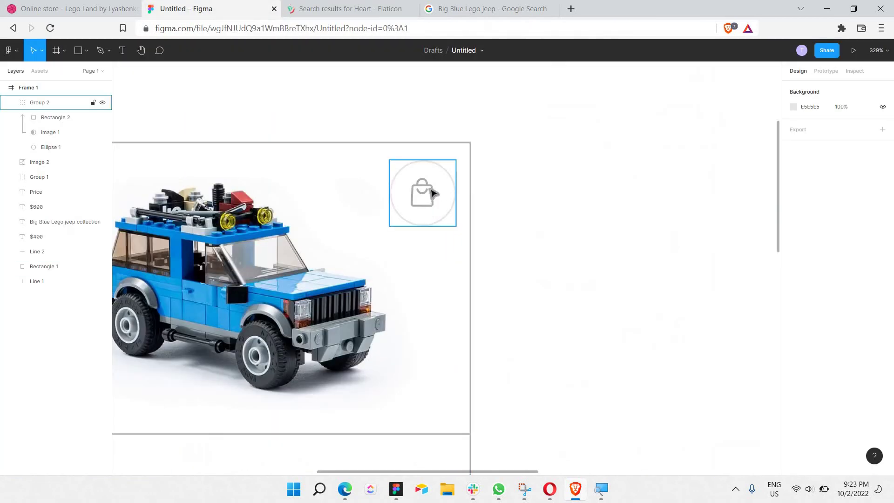
{"action": "left_click", "coordinate": [427, 199]}
{"action": "double_click", "coordinate": [431, 206]}
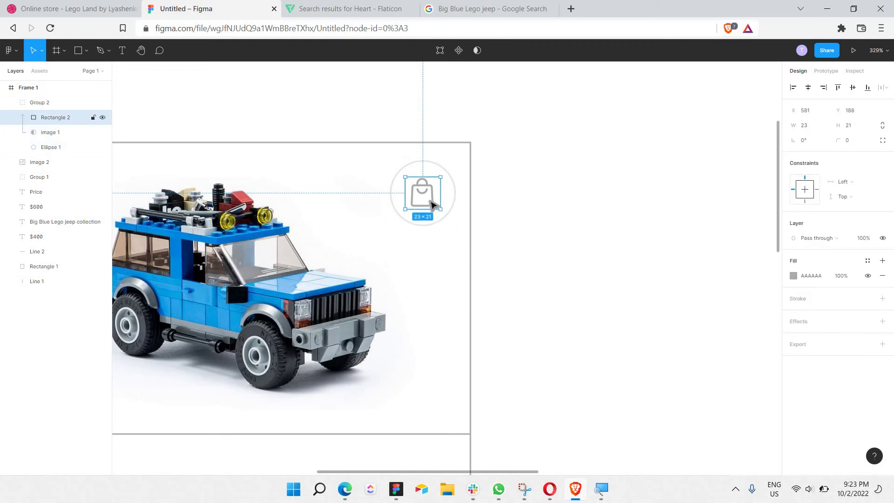
{"action": "key", "text": "ctrl+v"}
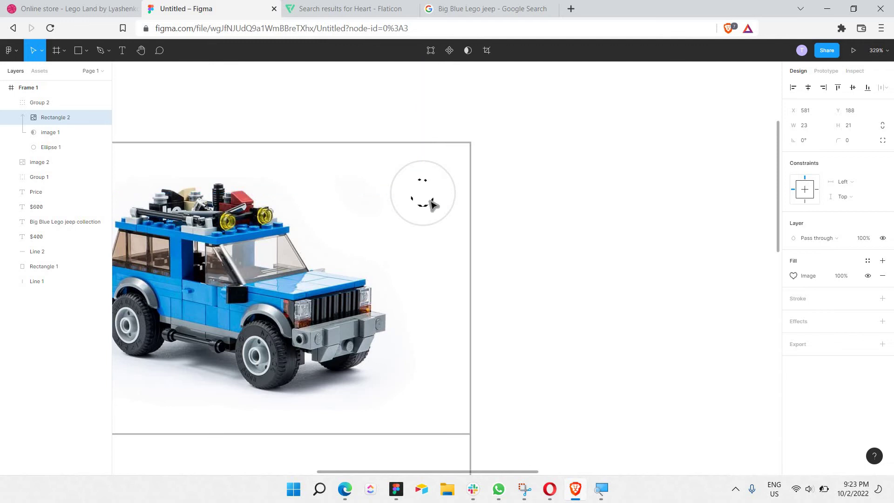
{"action": "key", "text": "ctrl+z"}
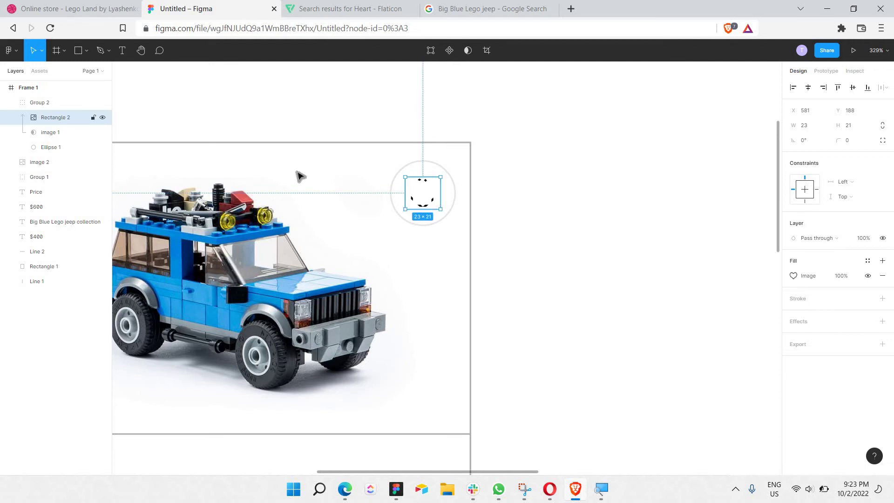
- Replace the bag picture in the white circle's mask layer with the copied heart image, and deselect it
{"action": "left_click", "coordinate": [54, 133]}
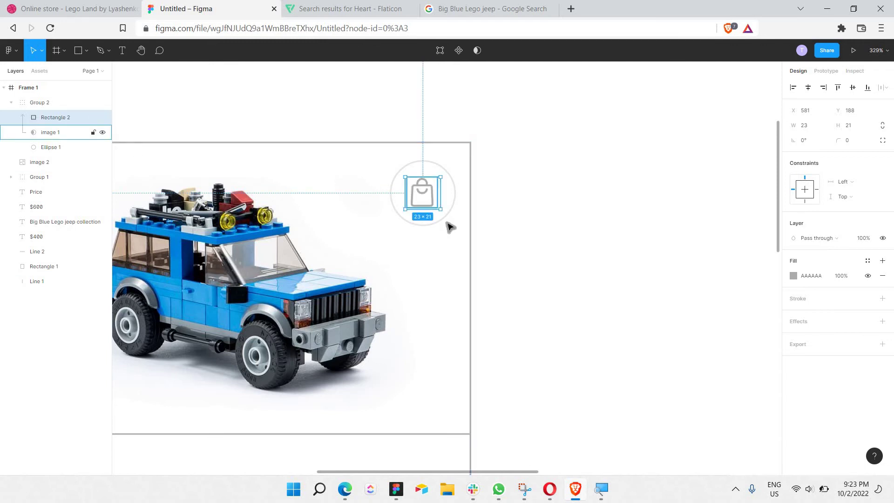
{"action": "key", "text": "ctrl+v"}
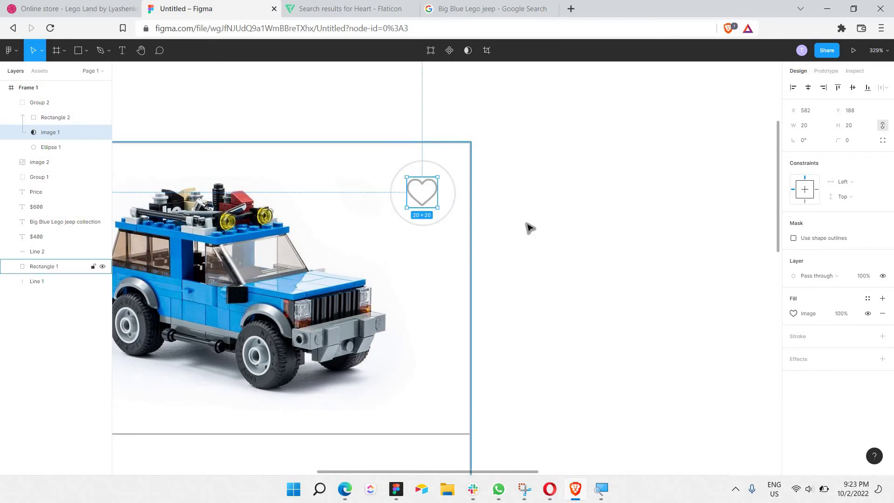
{"action": "left_click", "coordinate": [528, 227]}
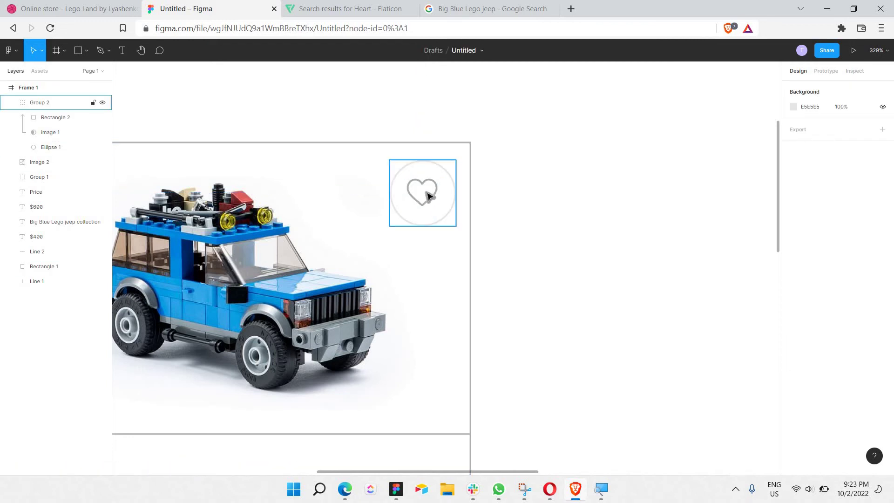
- Move the grey rectangle behind the heart shape to X 582, Y 188 so it lines up with the mask
{"action": "double_click", "coordinate": [430, 197]}
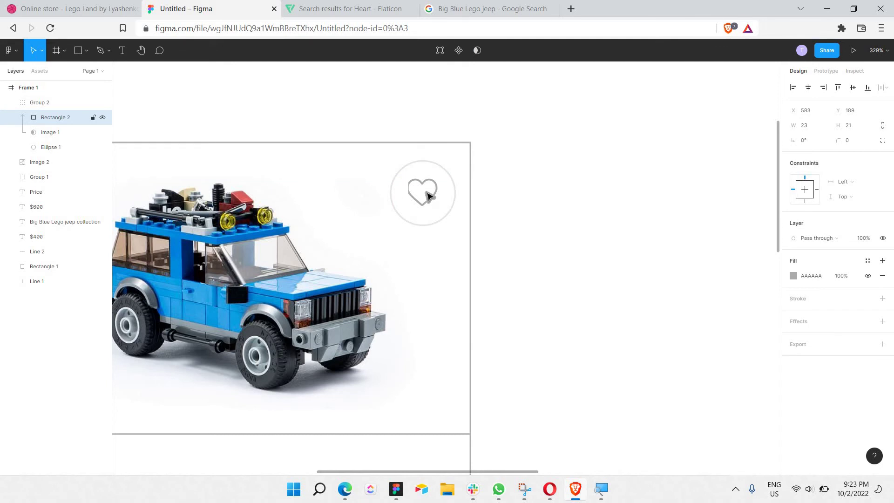
{"action": "key", "text": "Left"}
{"action": "key", "text": "Up"}
{"action": "key", "text": "Up"}
{"action": "key", "text": "Up"}
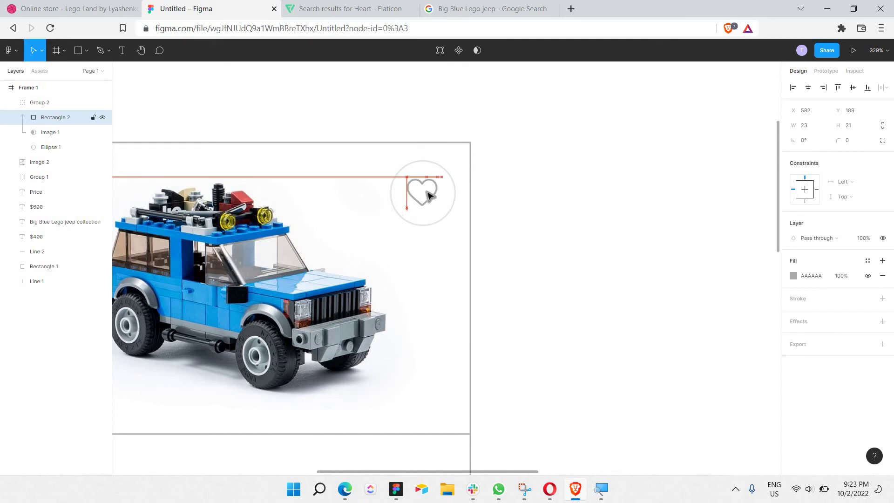
- Shift the heart mask and its grey rectangle together to X 583, Y 189, centring the heart in the circle
{"action": "left_click", "coordinate": [50, 133], "text": "shift"}
{"action": "key", "text": "Right"}
{"action": "key", "text": "Right"}
{"action": "key", "text": "Down"}
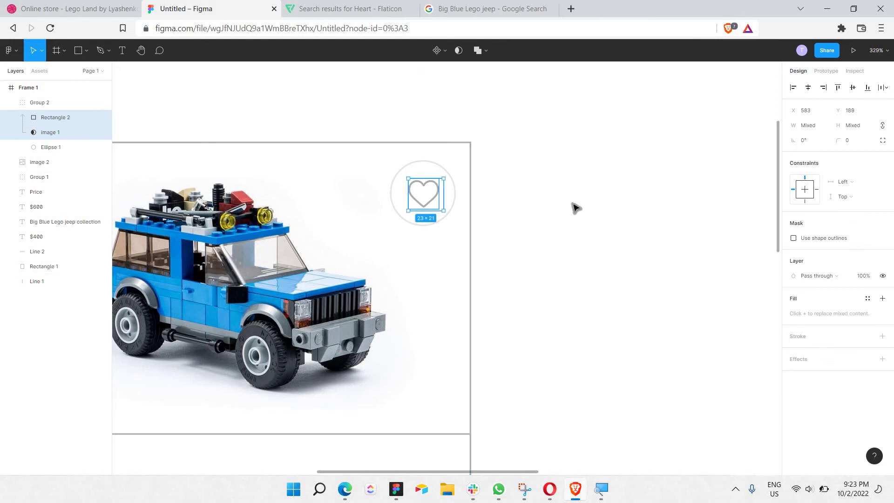
{"action": "left_click", "coordinate": [576, 207]}
{"action": "key", "text": "minus"}
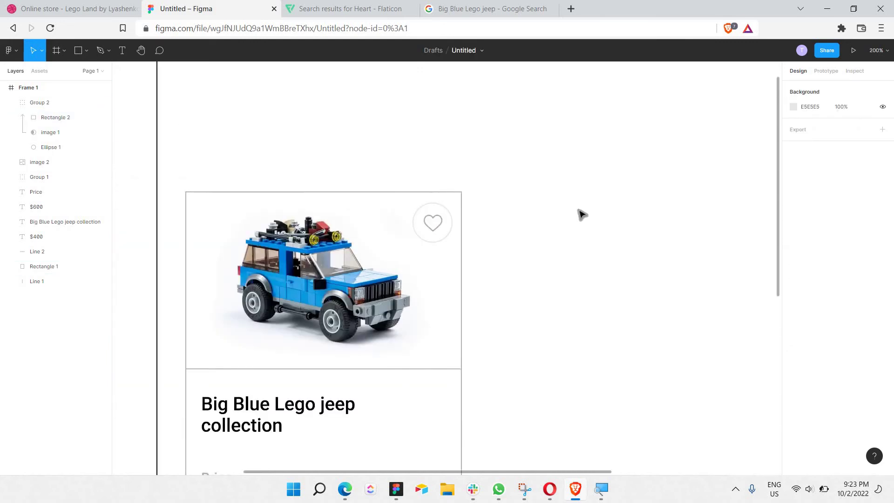
{"action": "scroll", "coordinate": [449, 212], "scroll_direction": "down", "scroll_amount": 1}
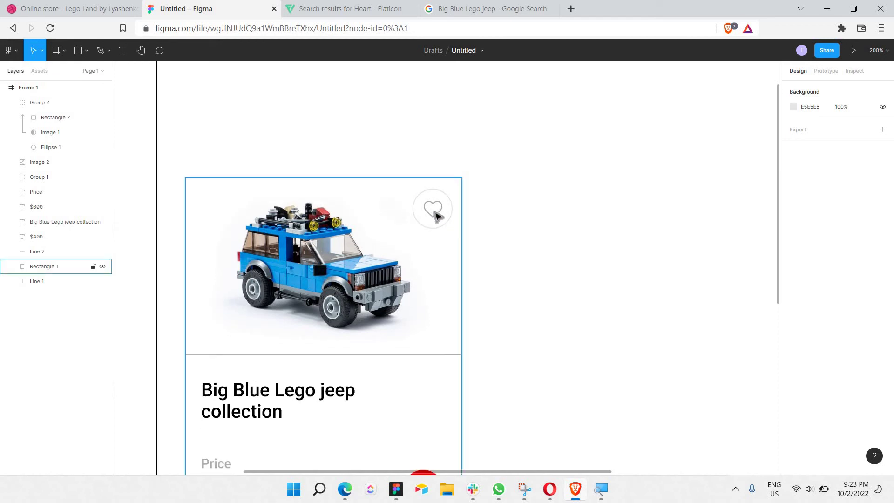
- Scale the heart button group down to 31 × 31 and change the heart shape's fill to A1A1A1
{"action": "left_click", "coordinate": [444, 219]}
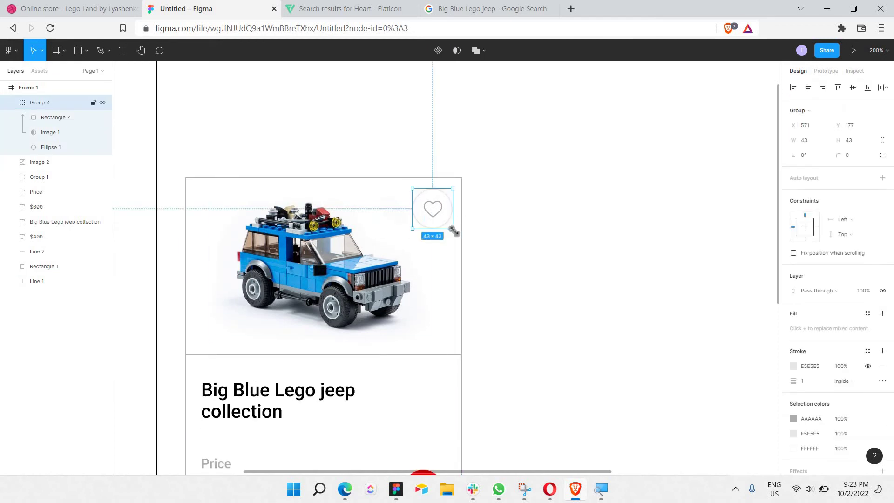
{"action": "left_click_drag", "start_coordinate": [446, 225], "coordinate": [436, 202]}
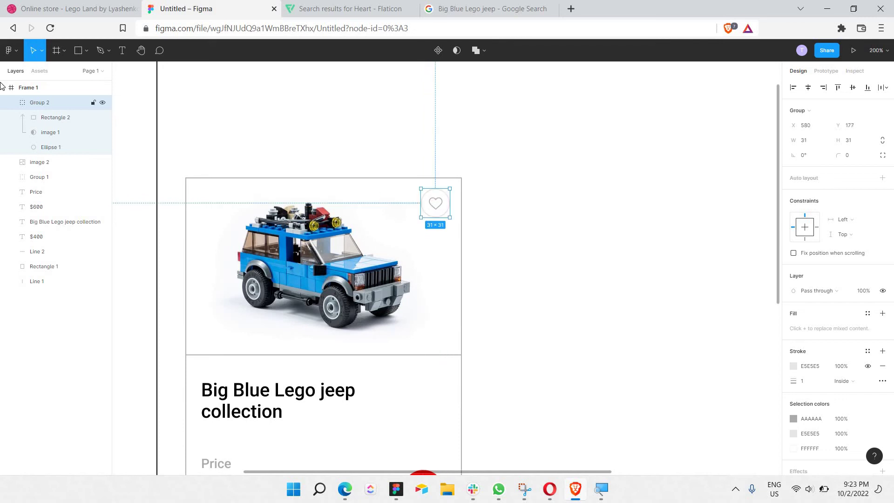
{"action": "left_click", "coordinate": [52, 118]}
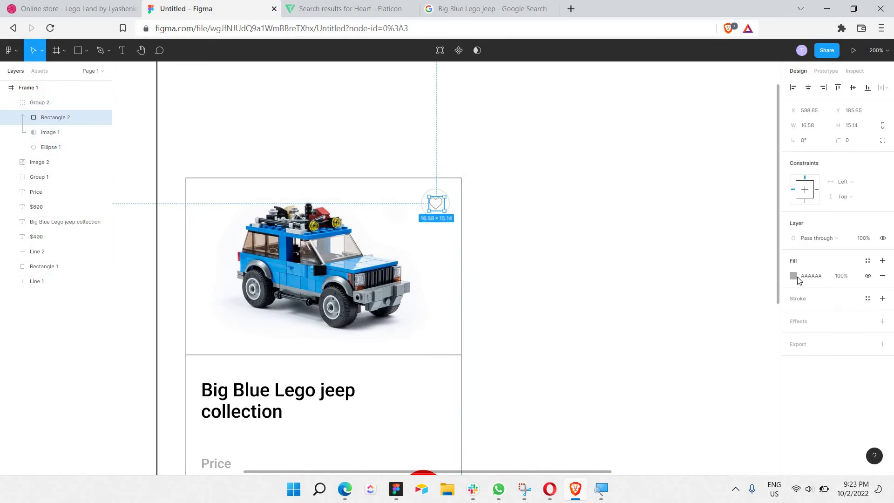
{"action": "left_click_drag", "start_coordinate": [517, 268], "coordinate": [498, 279]}
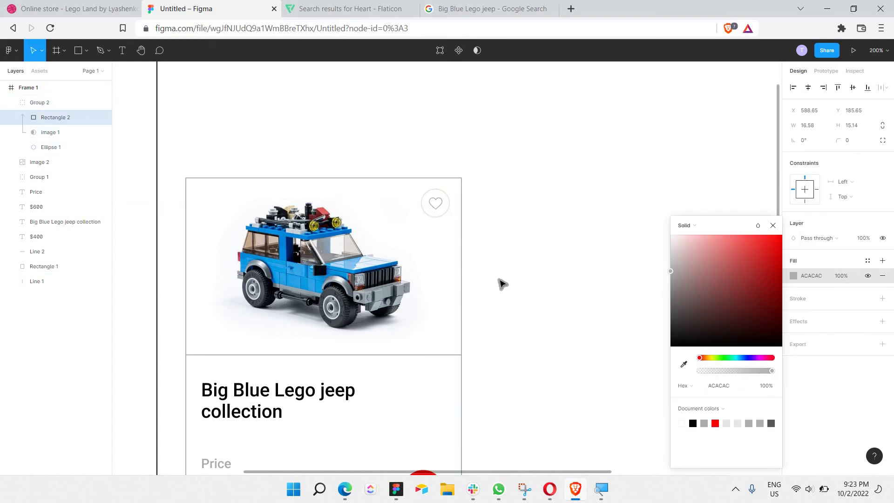
{"action": "left_click", "coordinate": [585, 205]}
- Move the product title on the card slightly down to Y 390
{"action": "scroll", "coordinate": [582, 206], "scroll_direction": "down", "scroll_amount": 5}
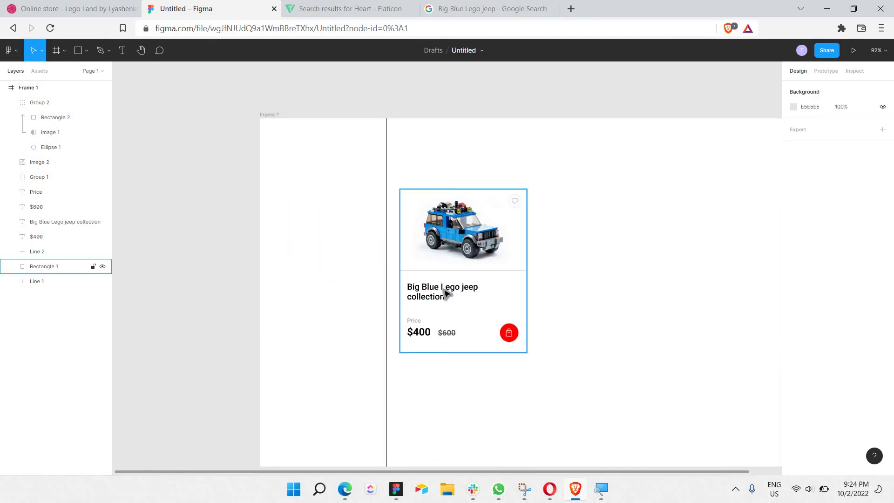
{"action": "scroll", "coordinate": [443, 293], "scroll_direction": "up", "scroll_amount": 4}
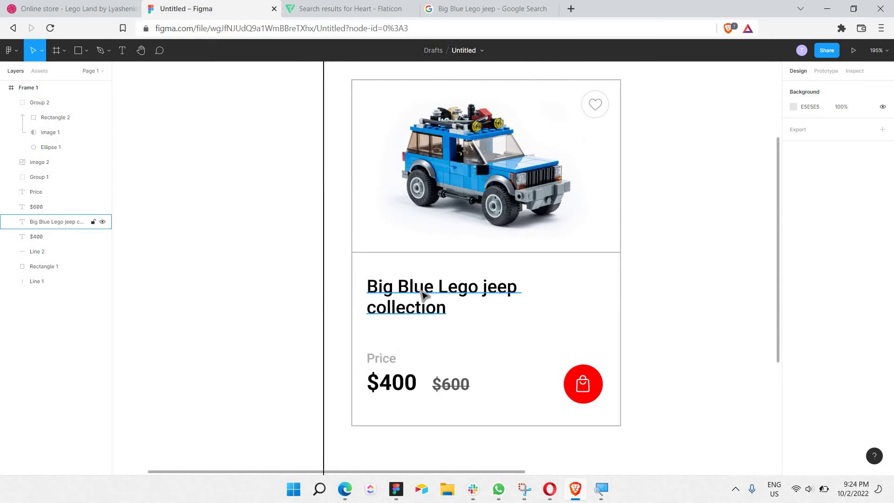
{"action": "left_click", "coordinate": [423, 294]}
{"action": "left_click_drag", "start_coordinate": [468, 315], "coordinate": [469, 319]}
- Duplicate the grey Price label to just above the title at X 344, Y 372, and change its text to "Promo Code:"
{"action": "left_click", "coordinate": [392, 361]}
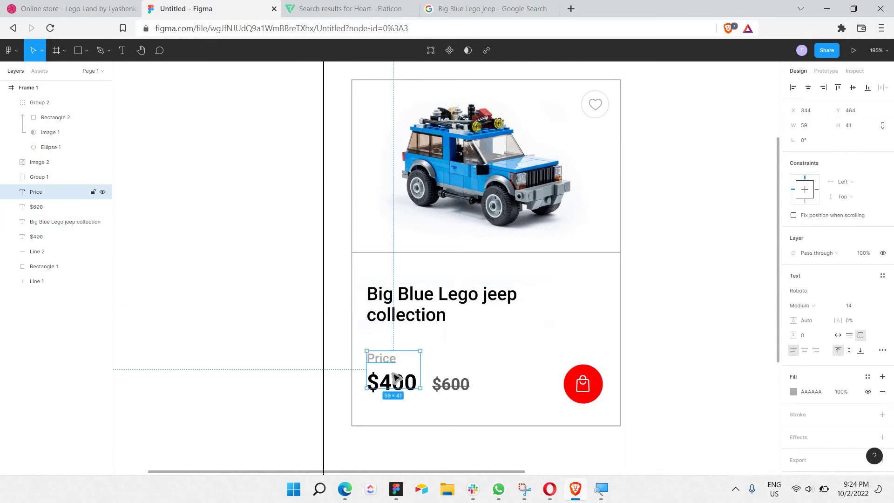
{"action": "left_click_drag", "start_coordinate": [392, 388], "coordinate": [394, 278]}
{"action": "double_click", "coordinate": [394, 276]}
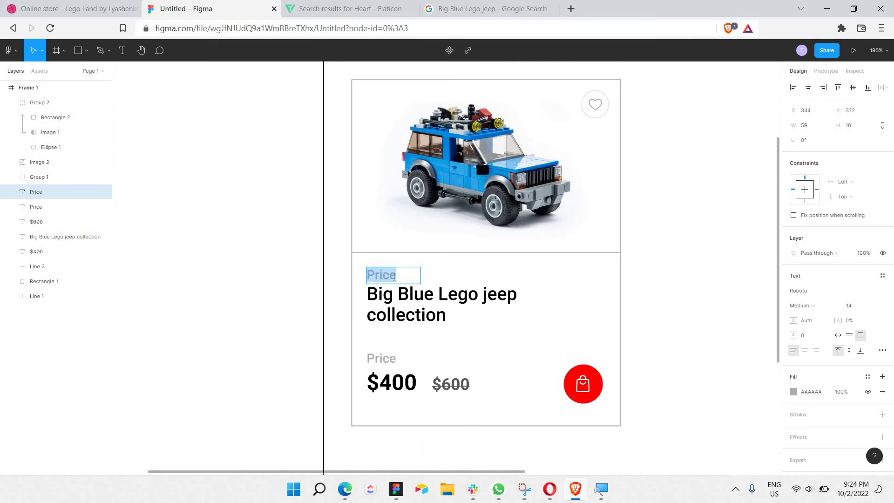
{"action": "type", "text": "Promo"}
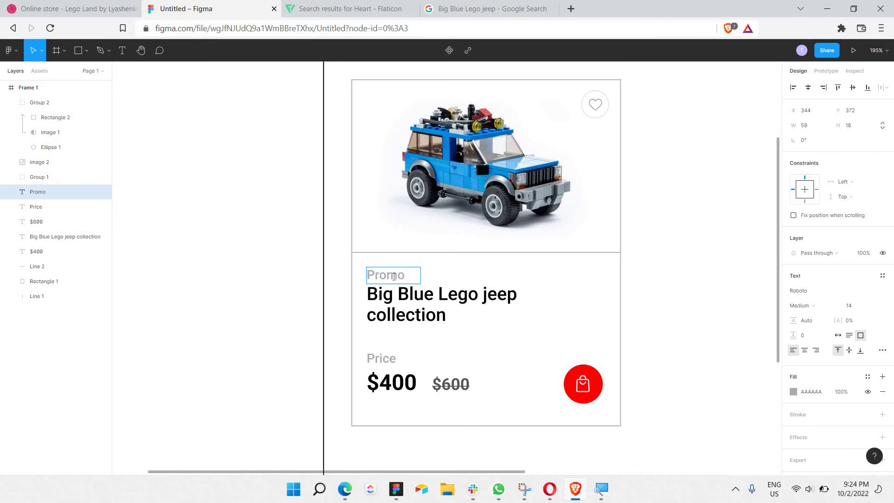
{"action": "left_click_drag", "start_coordinate": [423, 278], "coordinate": [459, 272]}
{"action": "double_click", "coordinate": [421, 275]}
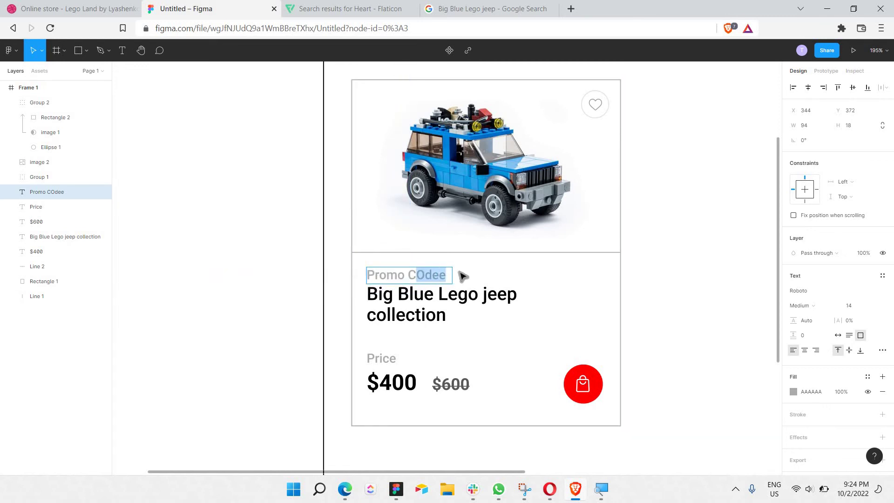
{"action": "type", "text": "ode:"}
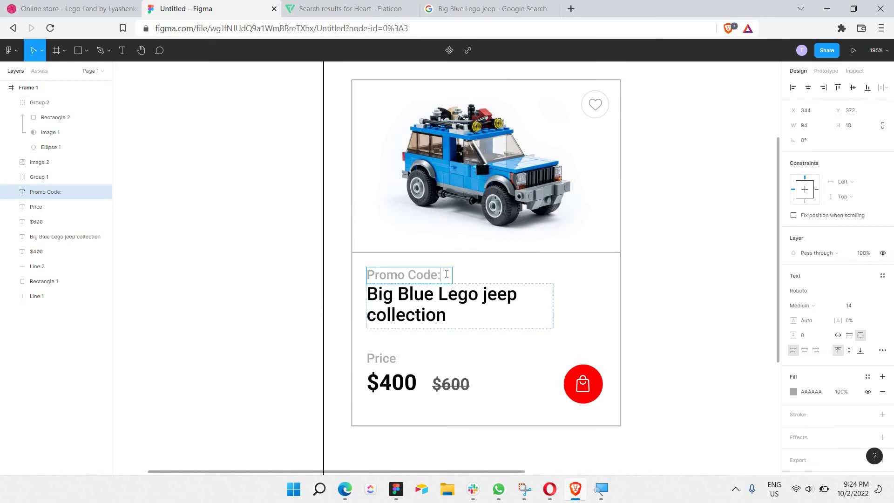
{"action": "left_click", "coordinate": [475, 294]}
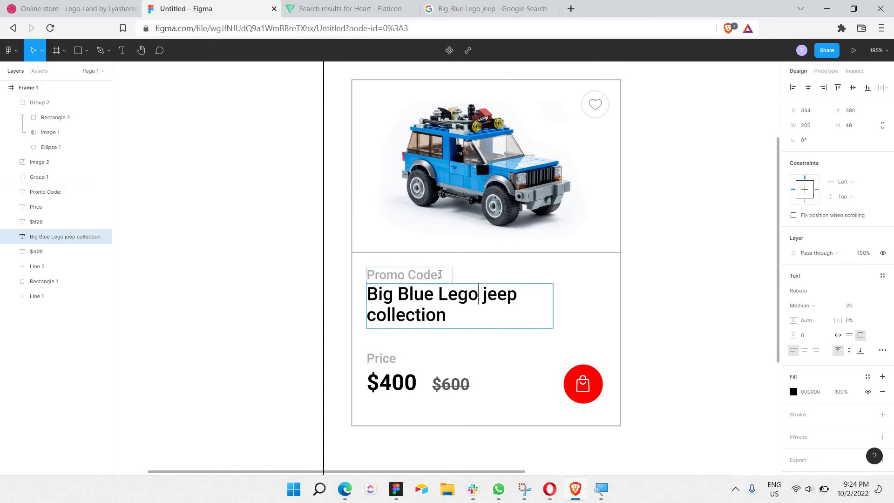
- Widen the promo label's text box to 125 and extend its text to "Promo Code: 10521"
{"action": "left_click", "coordinate": [440, 274]}
{"action": "left_click_drag", "start_coordinate": [451, 275], "coordinate": [480, 275]}
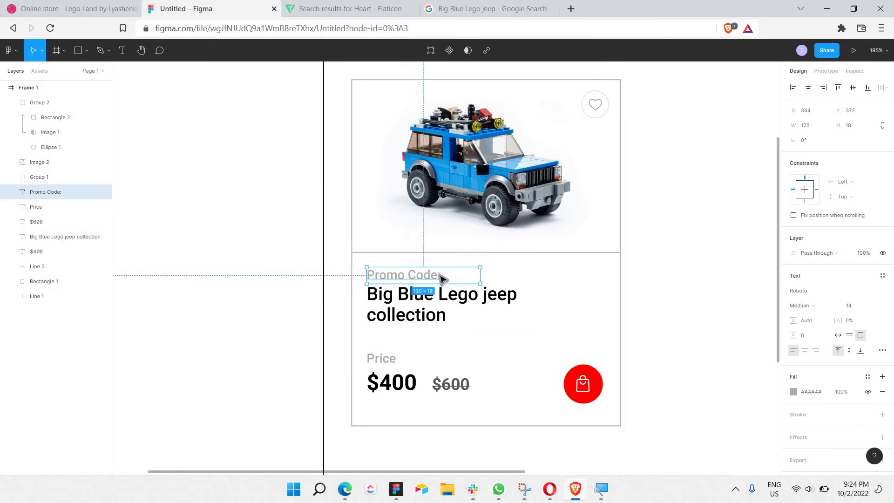
{"action": "double_click", "coordinate": [444, 276]}
{"action": "left_click", "coordinate": [446, 275]}
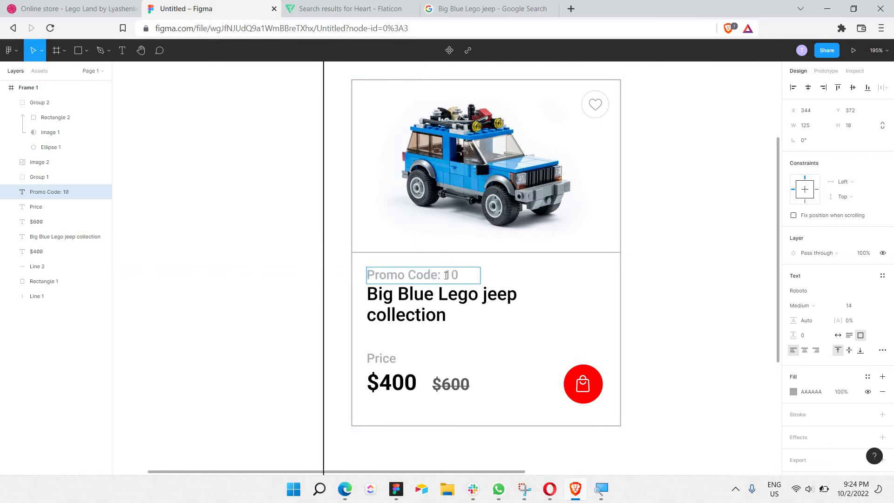
{"action": "type", "text": "10521"}
{"action": "left_click", "coordinate": [683, 249]}
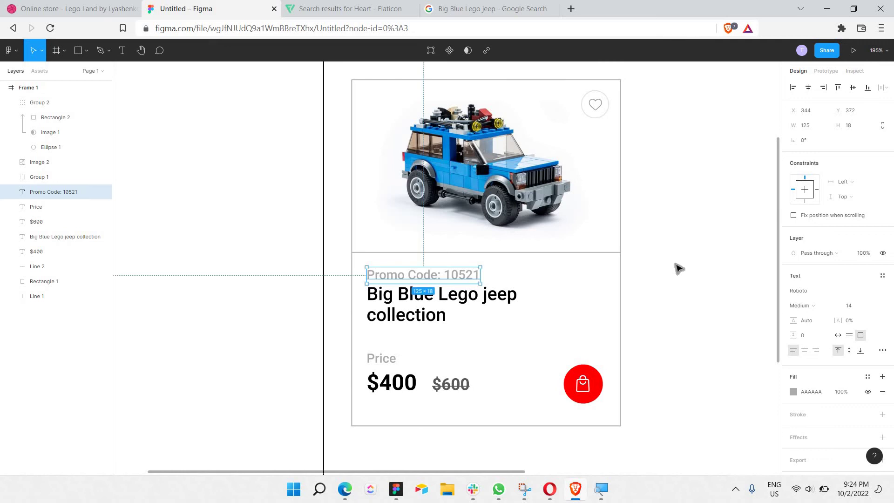
{"action": "left_click", "coordinate": [675, 265]}
- Examine the product card's layout up close and its placement within the whole frame
{"action": "scroll", "coordinate": [670, 267], "scroll_direction": "down", "scroll_amount": 1}
{"action": "scroll", "coordinate": [666, 261], "scroll_direction": "right", "scroll_amount": 1}
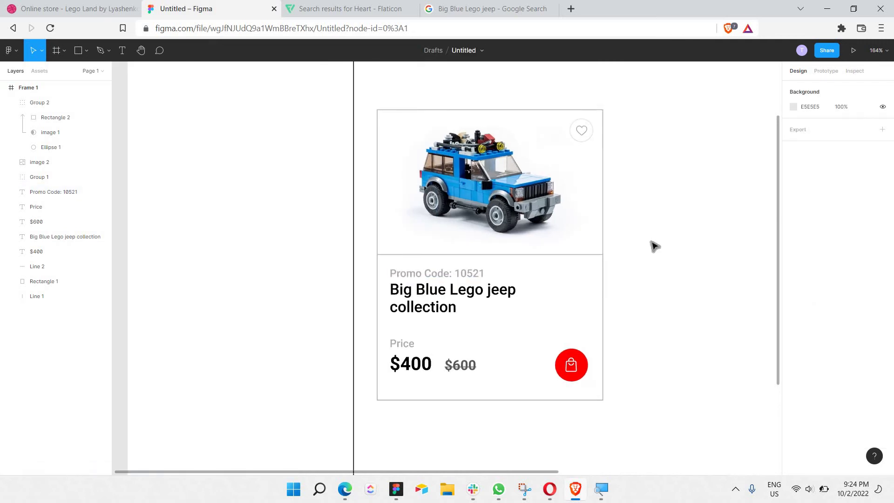
{"action": "scroll", "coordinate": [661, 244], "scroll_direction": "right", "scroll_amount": 1}
{"action": "scroll", "coordinate": [657, 242], "scroll_direction": "down", "scroll_amount": 2}
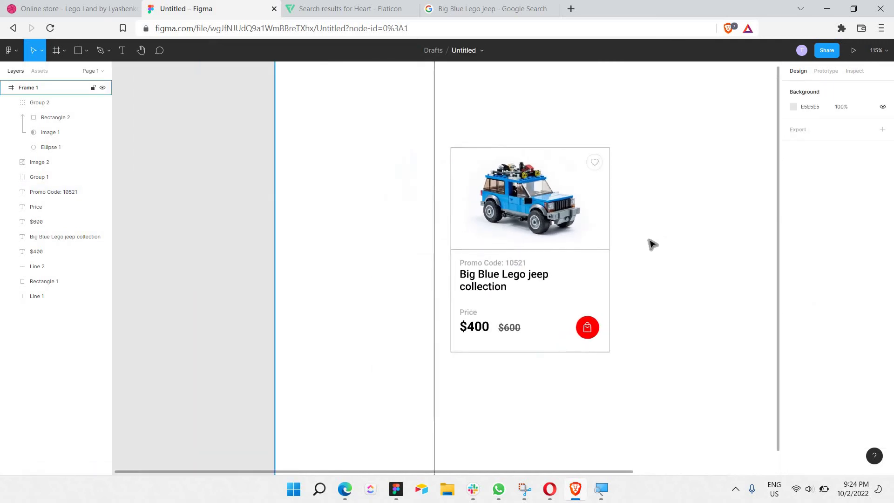
{"action": "scroll", "coordinate": [633, 256], "scroll_direction": "right", "scroll_amount": 1}
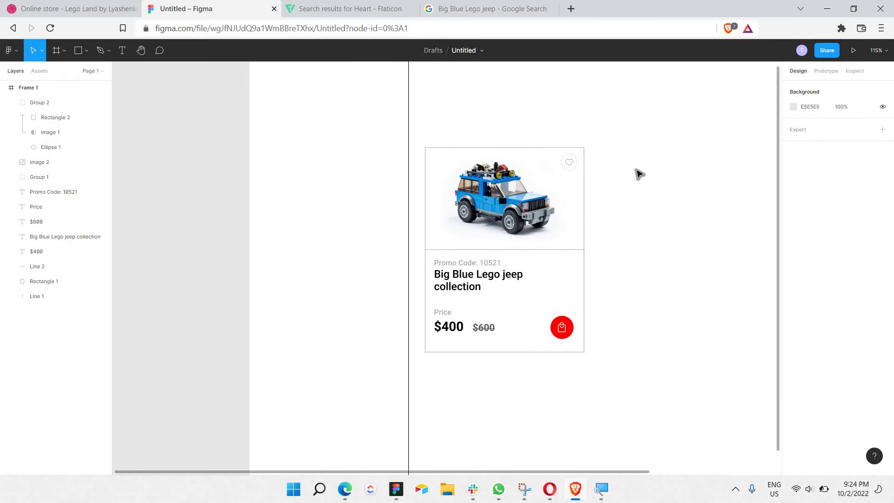
{"action": "scroll", "coordinate": [637, 175], "scroll_direction": "up", "scroll_amount": 1}
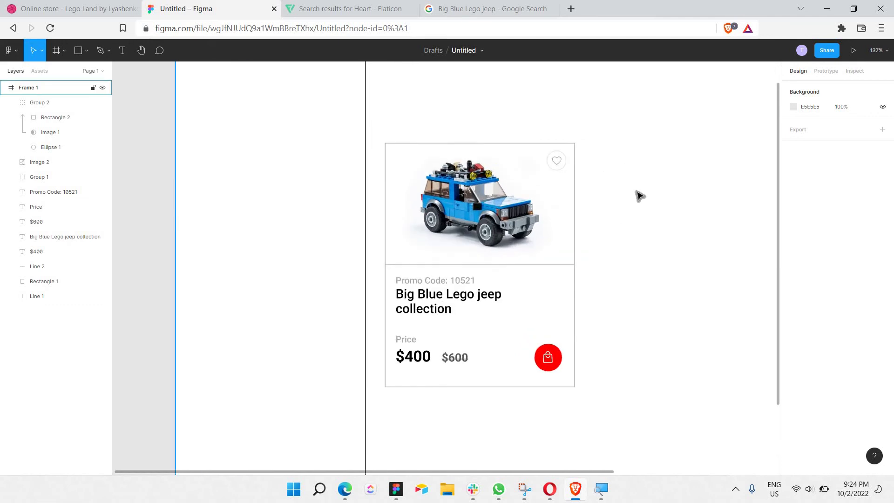
{"action": "scroll", "coordinate": [638, 195], "scroll_direction": "down", "scroll_amount": 3}
{"action": "scroll", "coordinate": [407, 225], "scroll_direction": "right", "scroll_amount": 2}
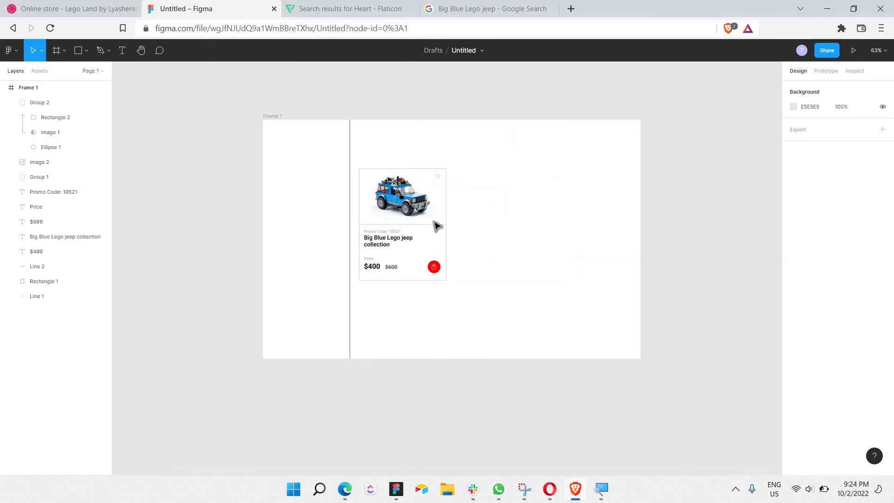
- Select every element of the product card and place a copy in line beside the original
{"action": "scroll", "coordinate": [424, 214], "scroll_direction": "up", "scroll_amount": 3}
{"action": "left_click_drag", "start_coordinate": [275, 103], "coordinate": [485, 370]}
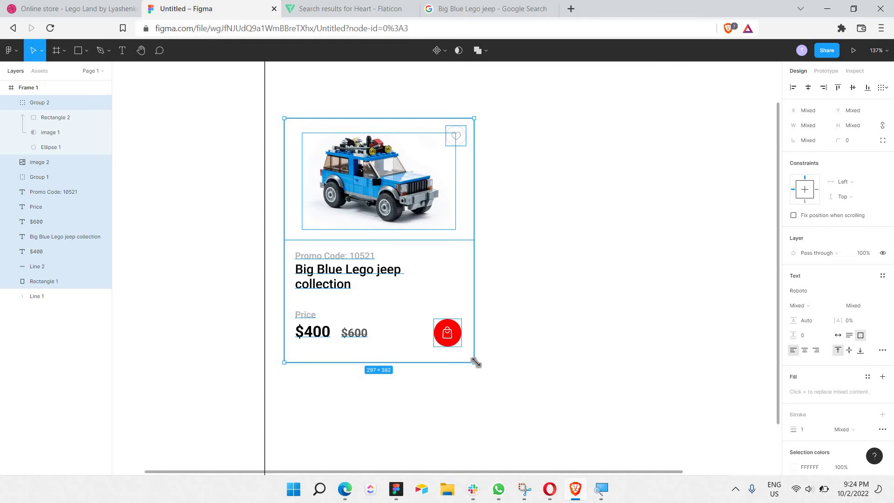
{"action": "scroll", "coordinate": [528, 357], "scroll_direction": "down", "scroll_amount": 3}
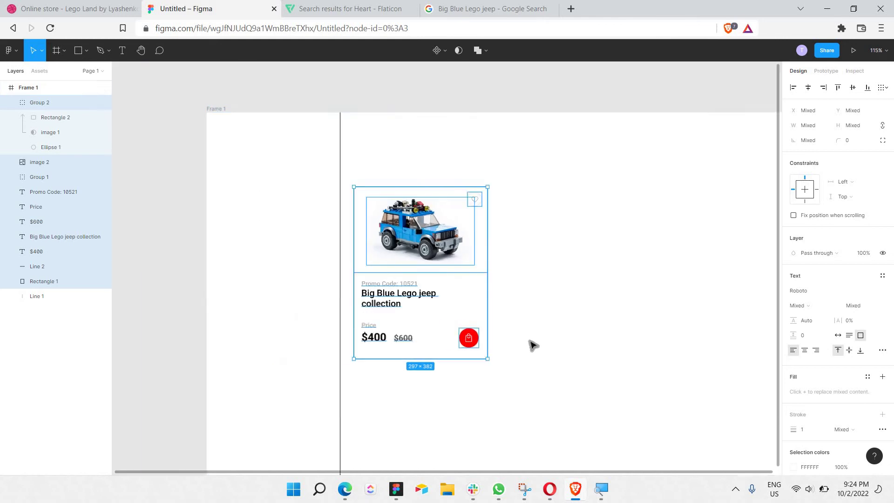
{"action": "scroll", "coordinate": [532, 343], "scroll_direction": "down", "scroll_amount": 2}
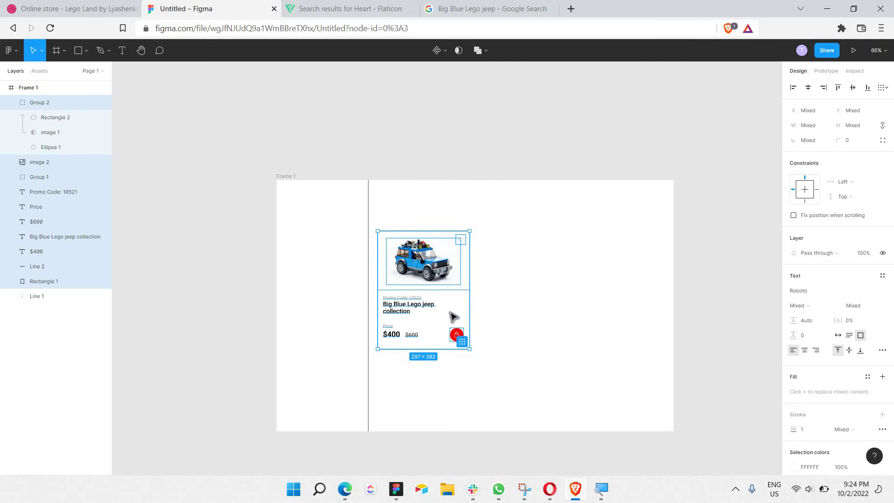
{"action": "key", "text": "ctrl+v"}
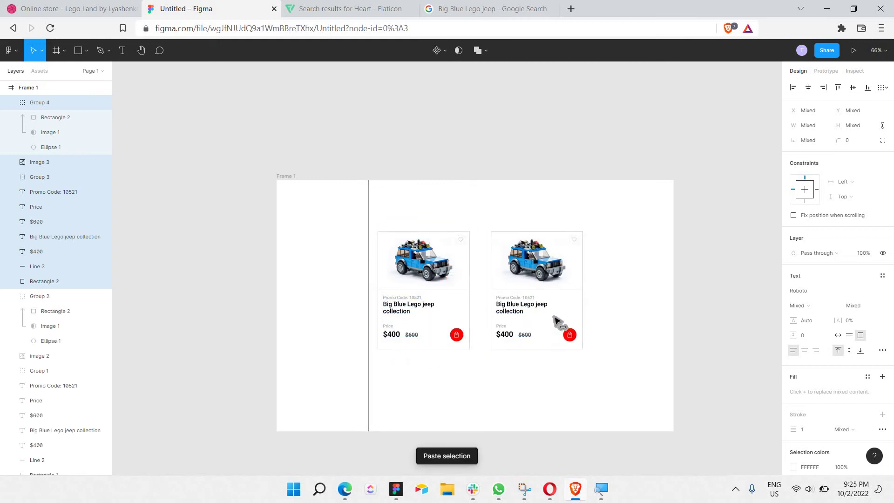
{"action": "left_click_drag", "start_coordinate": [557, 319], "coordinate": [562, 320]}
- Duplicate the second product card and place the copy in line beside it as a third card
{"action": "left_click_drag", "start_coordinate": [599, 376], "coordinate": [481, 226]}
{"action": "key", "text": "ctrl+v"}
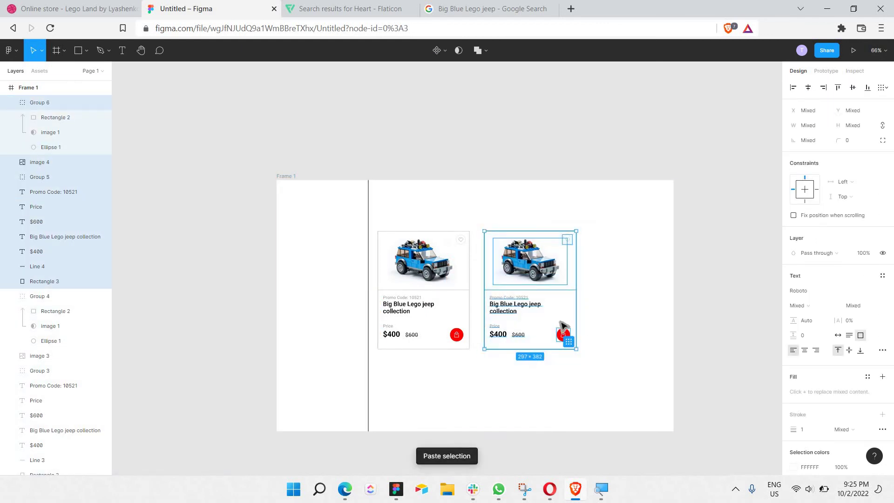
{"action": "left_click_drag", "start_coordinate": [631, 331], "coordinate": [652, 336]}
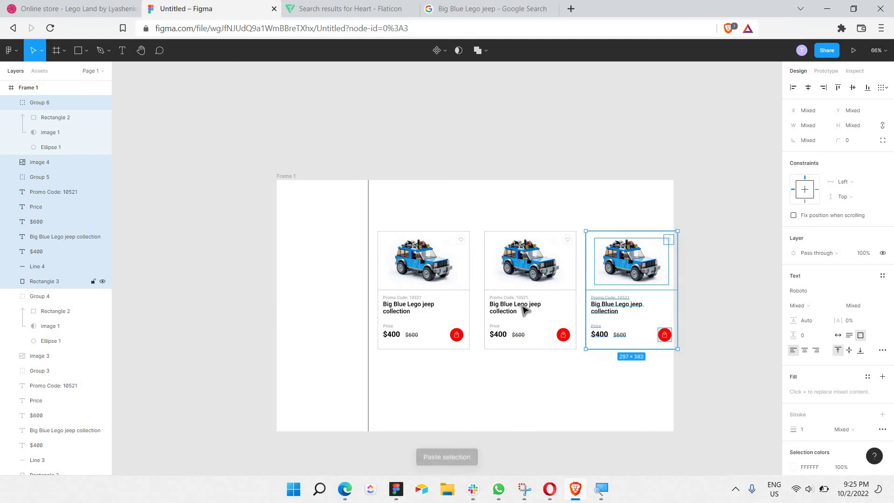
{"action": "left_click", "coordinate": [487, 370]}
- Shift the second and third cards together towards the first so the gap between cards is 31
{"action": "left_click_drag", "start_coordinate": [528, 206], "coordinate": [690, 228]}
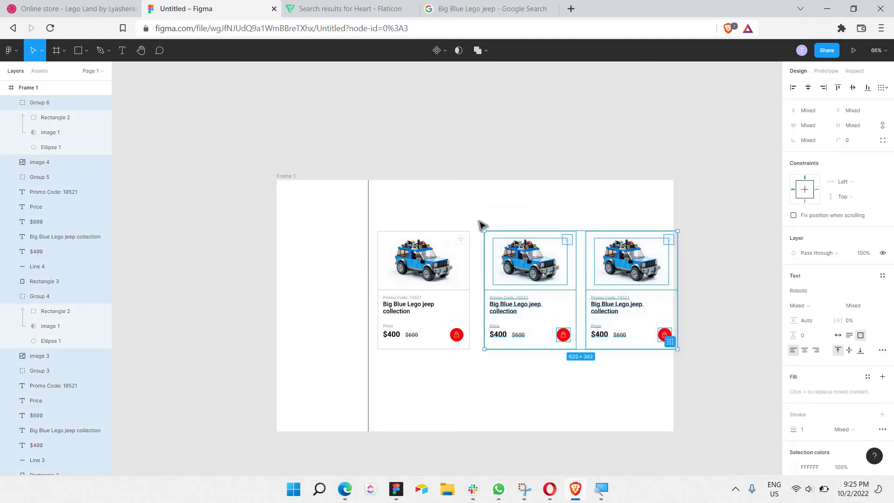
{"action": "left_click_drag", "start_coordinate": [477, 219], "coordinate": [755, 398]}
{"action": "left_click_drag", "start_coordinate": [632, 324], "coordinate": [627, 324]}
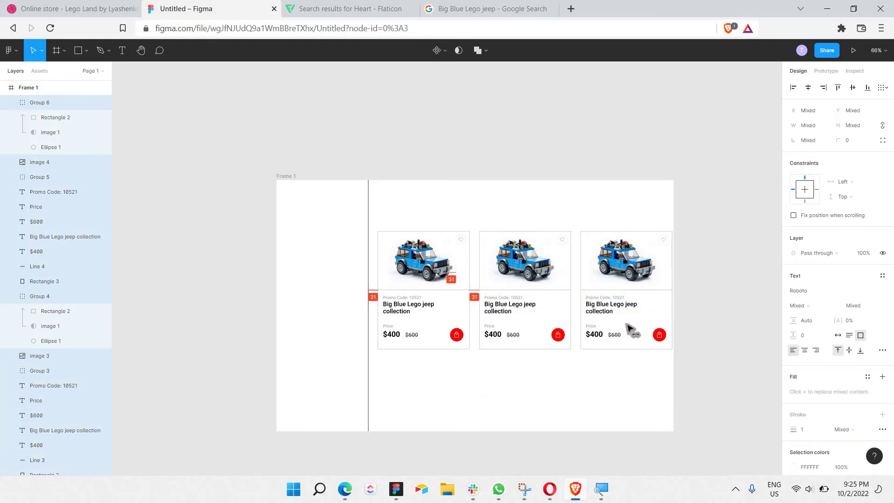
{"action": "key", "text": "shift+Left"}
{"action": "key", "text": "shift+Right"}
{"action": "left_click", "coordinate": [579, 223]}
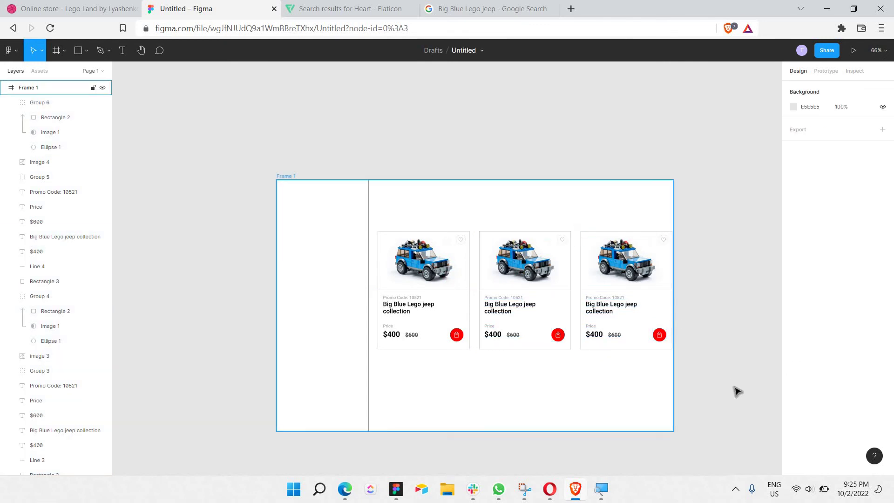
{"action": "left_click_drag", "start_coordinate": [735, 389], "coordinate": [576, 221]}
{"action": "left_click_drag", "start_coordinate": [650, 304], "coordinate": [651, 306]}
{"action": "left_click_drag", "start_coordinate": [621, 382], "coordinate": [621, 383]}
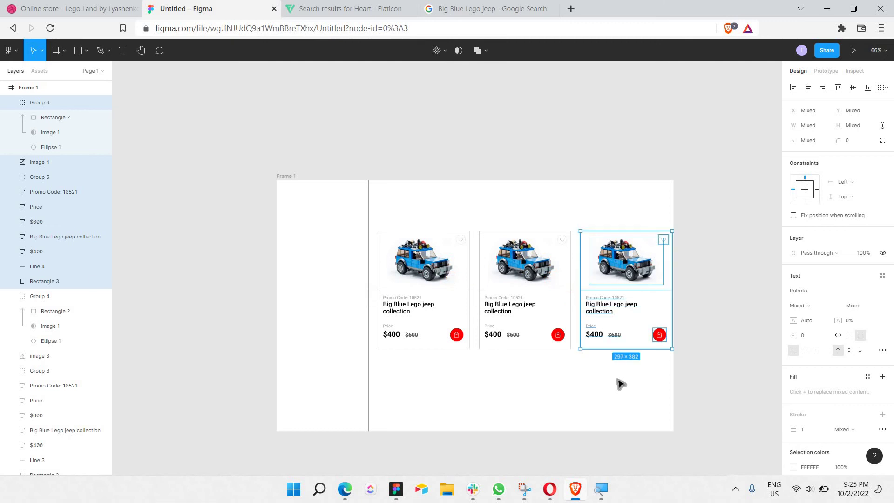
- Select all three product cards together and shrink them to 888 × 356 overall, keeping them inside the frame
{"action": "left_click", "coordinate": [674, 382]}
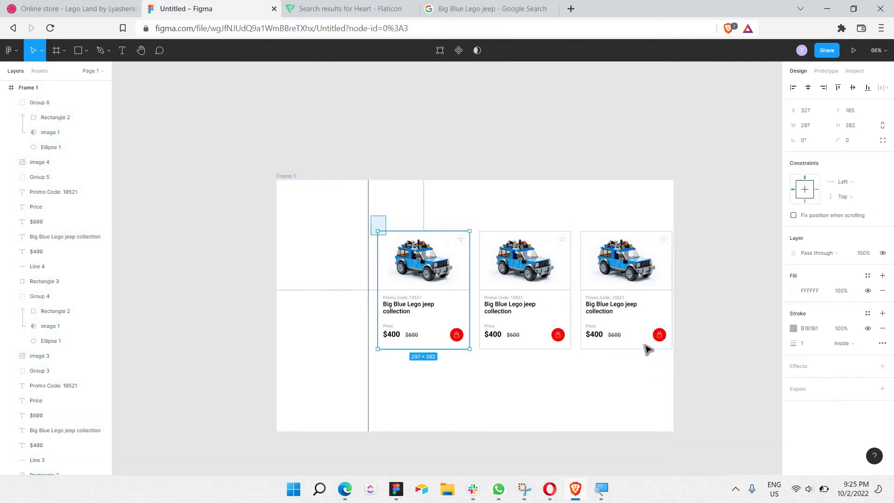
{"action": "left_click_drag", "start_coordinate": [370, 215], "coordinate": [652, 239]}
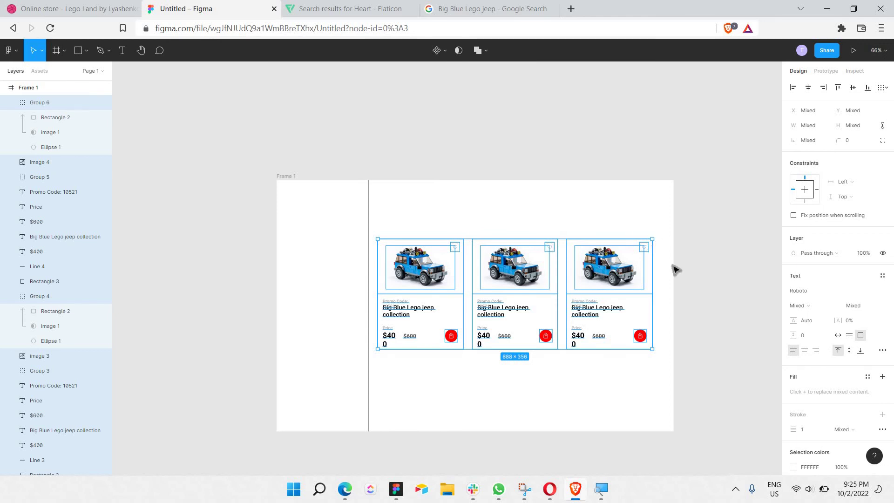
{"action": "key", "text": "Escape"}
- Select the $400 price text in all three product cards and set its font size to 20
{"action": "scroll", "coordinate": [534, 321], "scroll_direction": "up", "scroll_amount": 3}
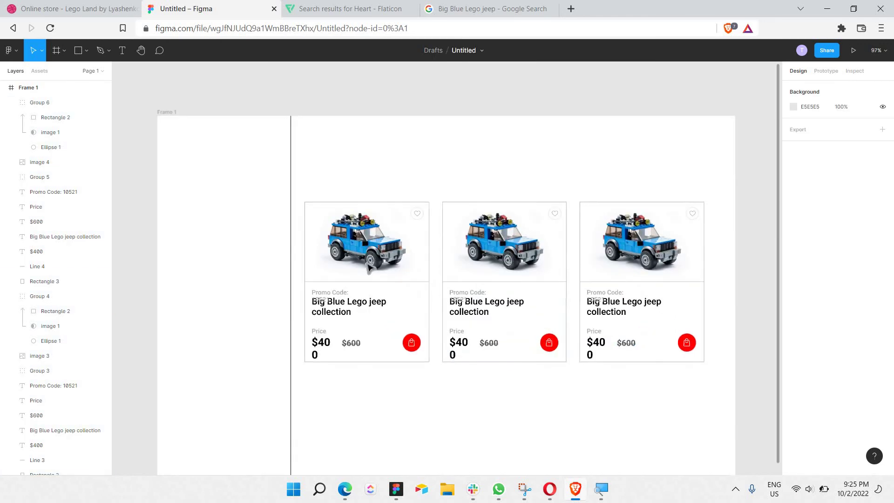
{"action": "scroll", "coordinate": [534, 321], "scroll_direction": "up", "scroll_amount": 3}
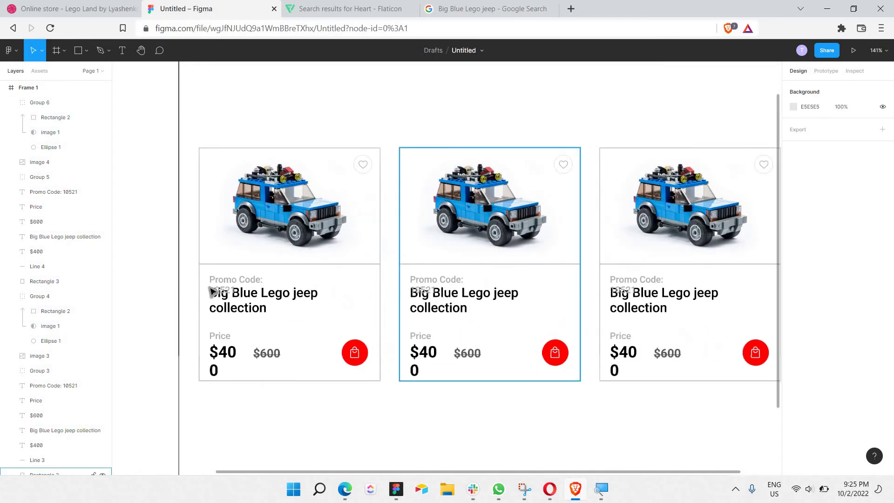
{"action": "left_click", "coordinate": [229, 355]}
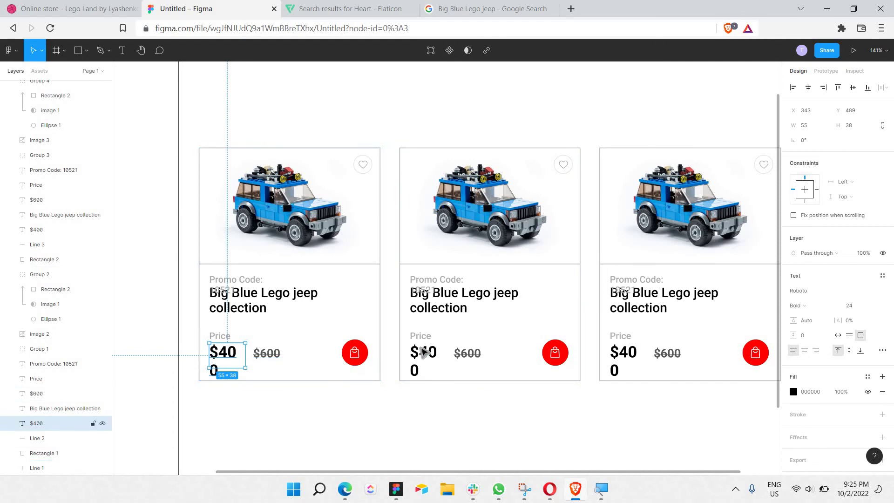
{"action": "left_click", "coordinate": [423, 352], "text": "shift"}
{"action": "left_click", "coordinate": [619, 354], "text": "shift"}
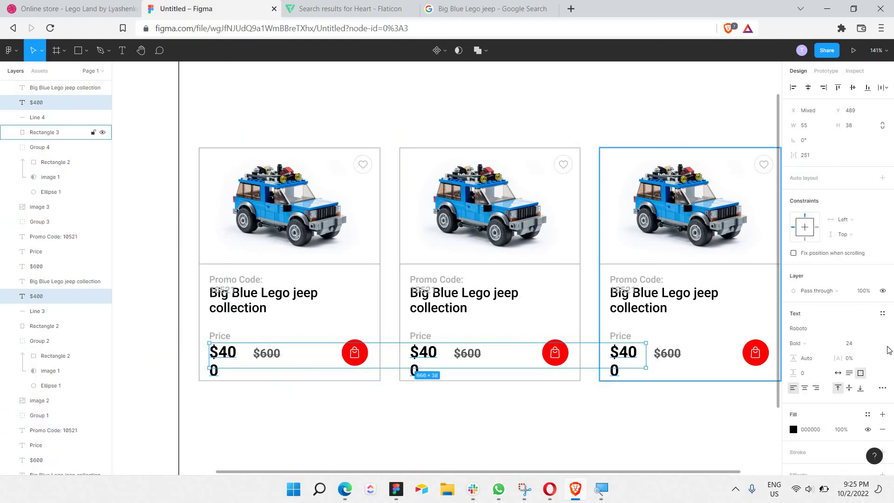
{"action": "left_click", "coordinate": [863, 348]}
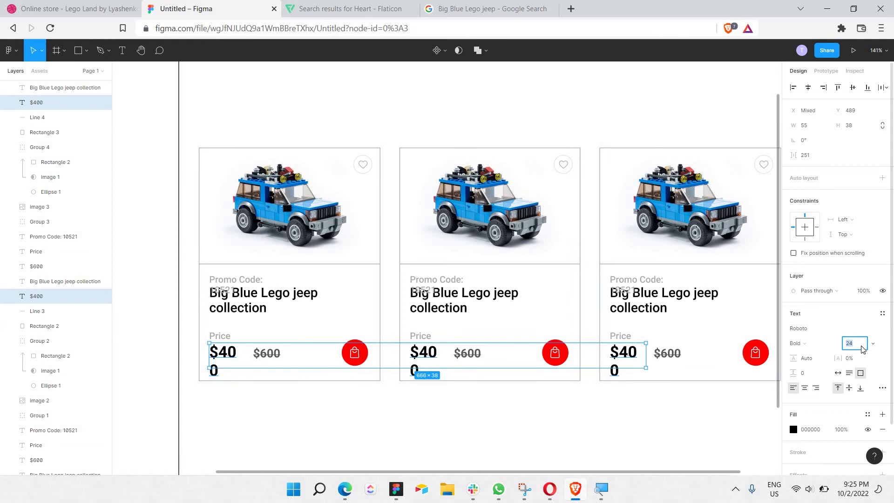
{"action": "key", "text": "Return"}
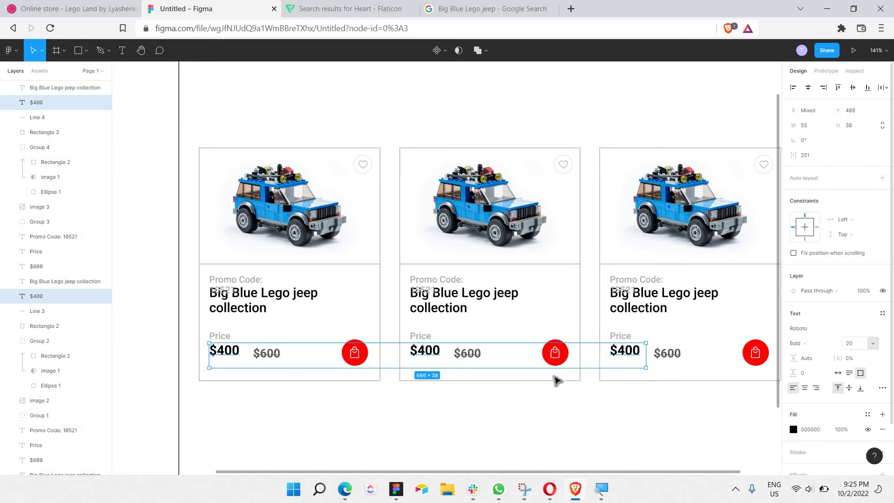
- Select the struck-through $600 price in all three product cards and set its font size to 16
{"action": "left_click", "coordinate": [269, 358]}
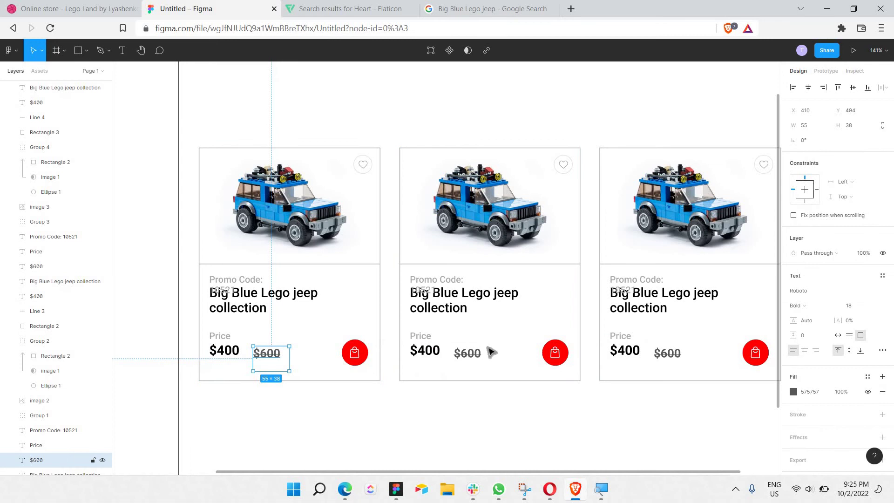
{"action": "left_click", "coordinate": [463, 353], "text": "shift"}
{"action": "left_click", "coordinate": [663, 355], "text": "shift"}
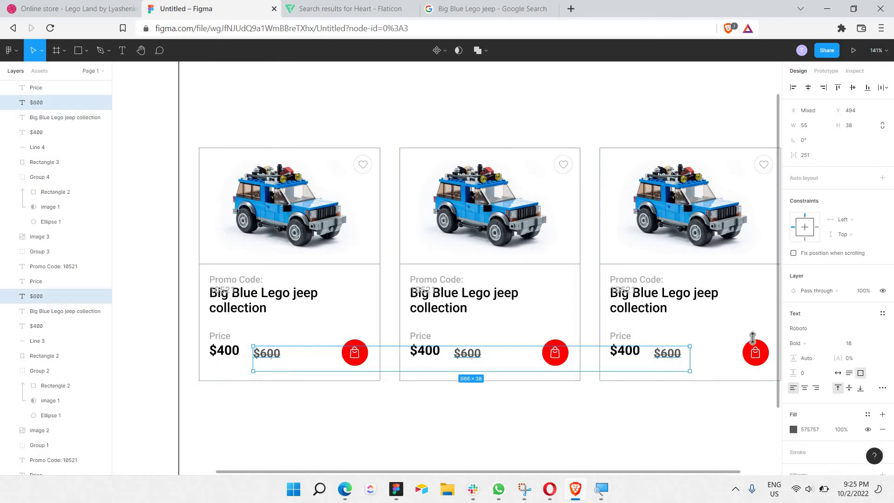
{"action": "left_click", "coordinate": [853, 345]}
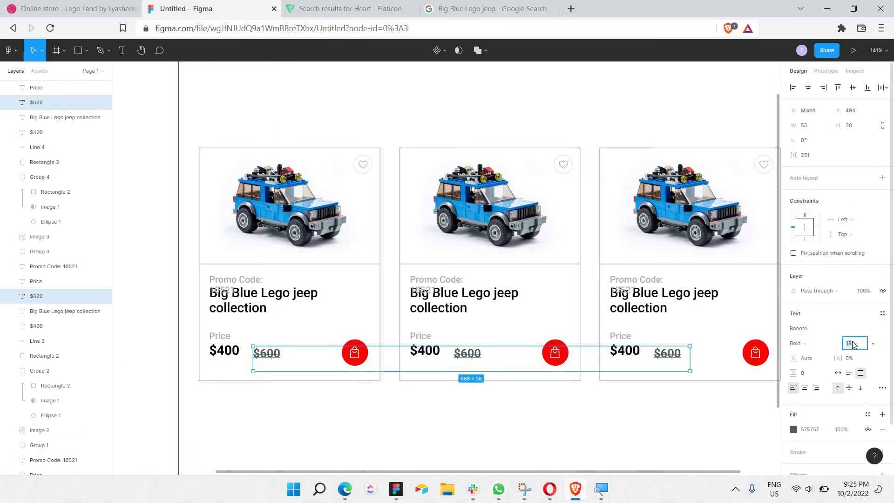
{"action": "type", "text": "16"}
{"action": "key", "text": "Return"}
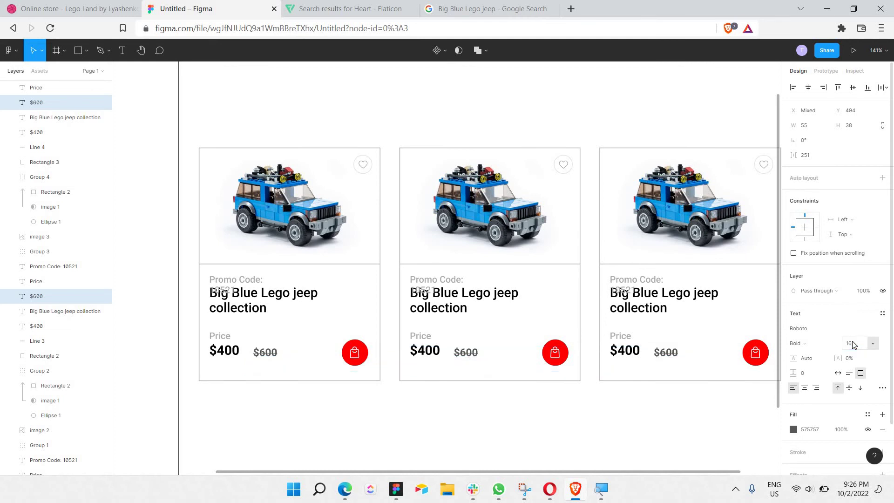
{"action": "key", "text": "Escape"}
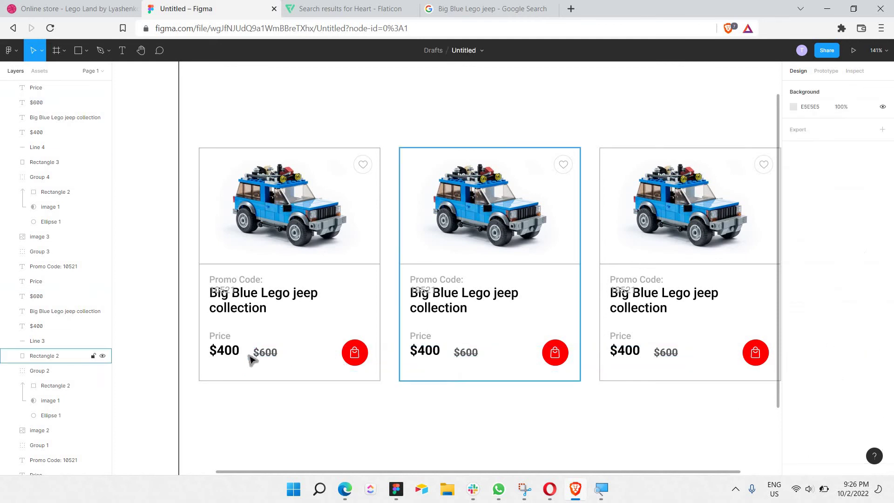
- Nudge the struck-through $600 prices in all three cards closer to the $400 prices and roughly level with them
{"action": "left_click", "coordinate": [265, 352]}
{"action": "left_click", "coordinate": [466, 353], "text": "shift"}
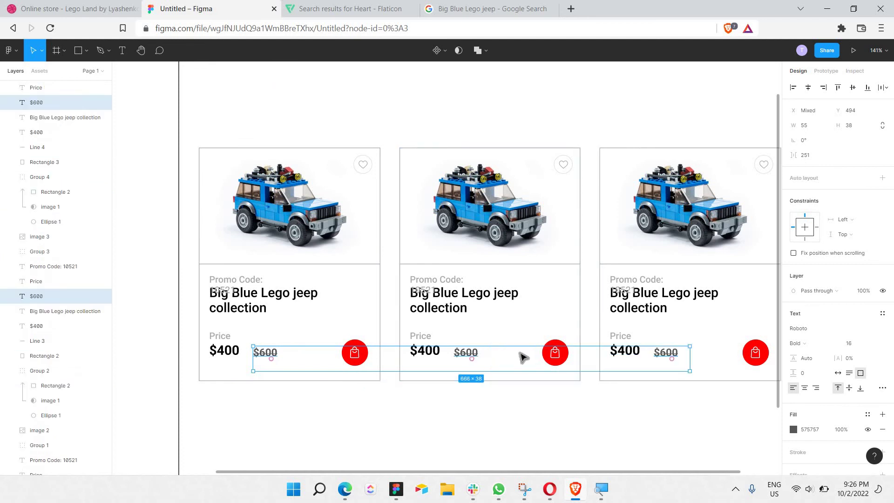
{"action": "key", "text": "Up"}
{"action": "key", "text": "Up"}
{"action": "key", "text": "Up"}
{"action": "key", "text": "Up"}
{"action": "key", "text": "Left"}
{"action": "key", "text": "Left"}
{"action": "key", "text": "Left"}
{"action": "key", "text": "Left"}
{"action": "key", "text": "Left"}
{"action": "key", "text": "Left"}
{"action": "key", "text": "Left"}
{"action": "key", "text": "Left"}
{"action": "key", "text": "Left"}
{"action": "key", "text": "Left"}
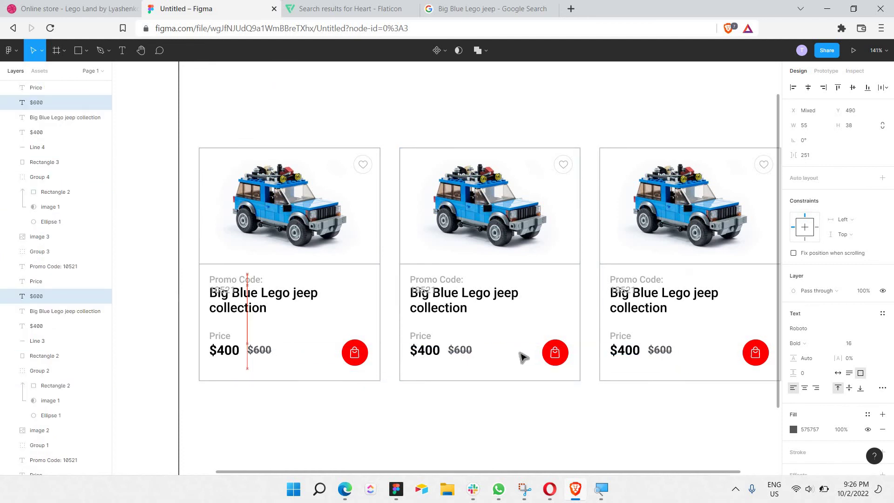
{"action": "key", "text": "Up"}
{"action": "key", "text": "Up"}
{"action": "key", "text": "Down"}
{"action": "key", "text": "Down"}
{"action": "key", "text": "Down"}
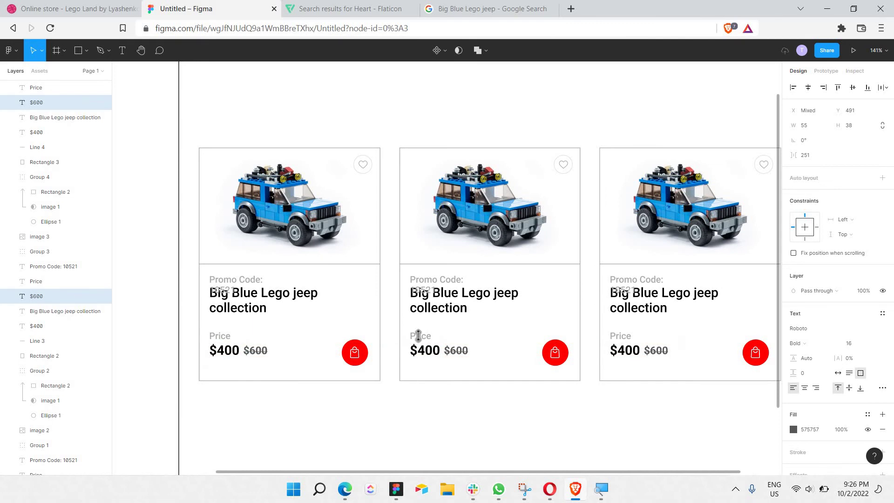
- Set the font size of the three struck-through $600 prices to 14 and keep them level with the $400 prices
{"action": "left_click", "coordinate": [856, 343]}
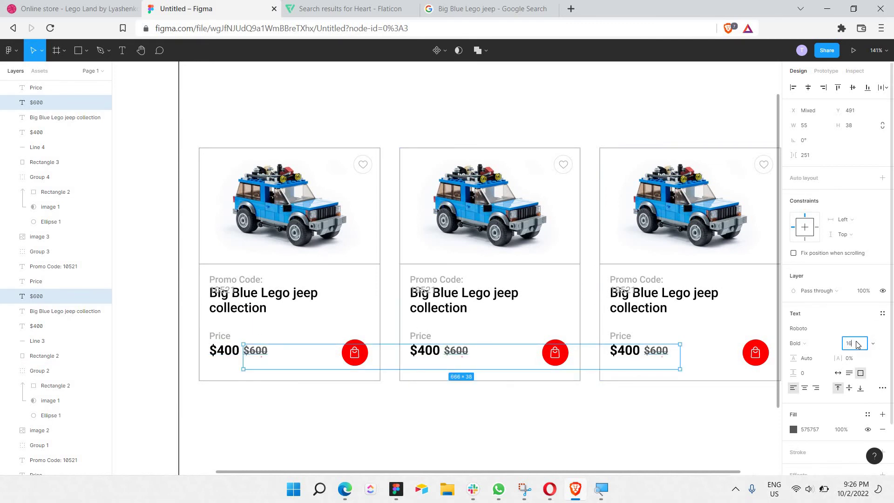
{"action": "type", "text": "14"}
{"action": "key", "text": "Return"}
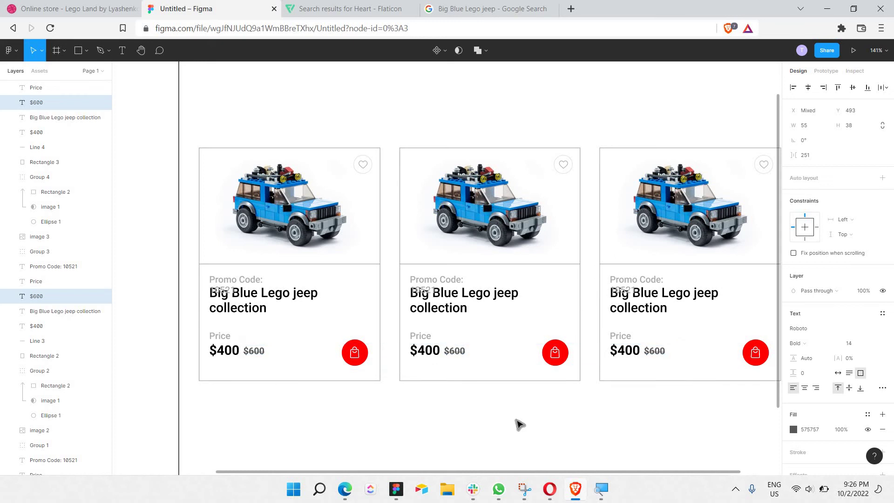
{"action": "left_click", "coordinate": [516, 420]}
- Select the promo code text in all three cards and set its font size to 12 so it fits on one line
{"action": "left_click", "coordinate": [239, 280]}
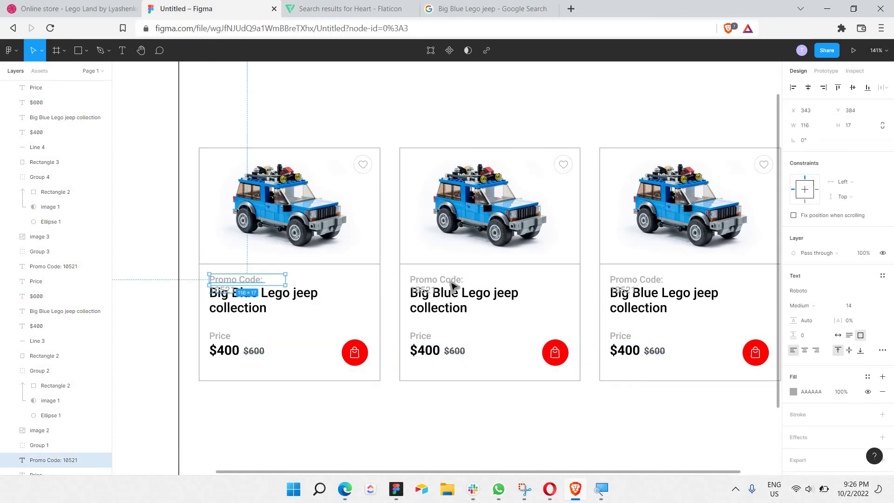
{"action": "left_click", "coordinate": [449, 282]}
{"action": "left_click", "coordinate": [649, 279]}
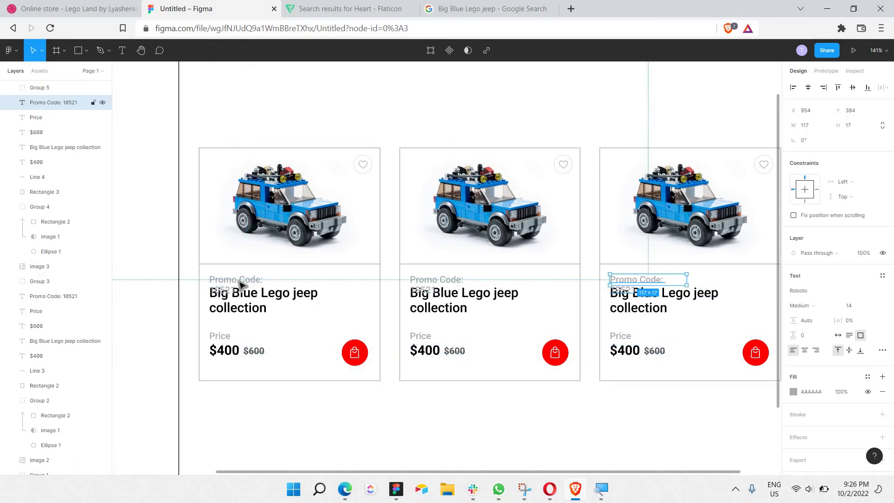
{"action": "left_click", "coordinate": [236, 279], "text": "shift"}
{"action": "left_click", "coordinate": [445, 284], "text": "shift"}
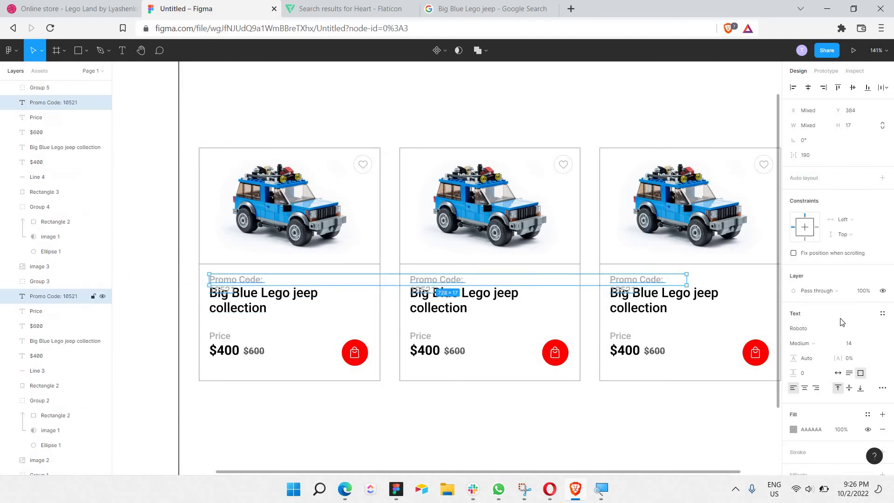
{"action": "left_click", "coordinate": [856, 345]}
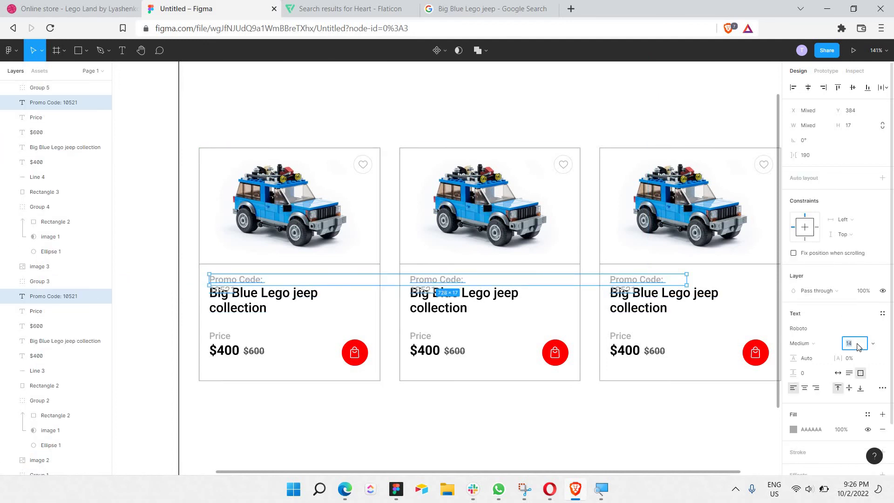
{"action": "key", "text": "Return"}
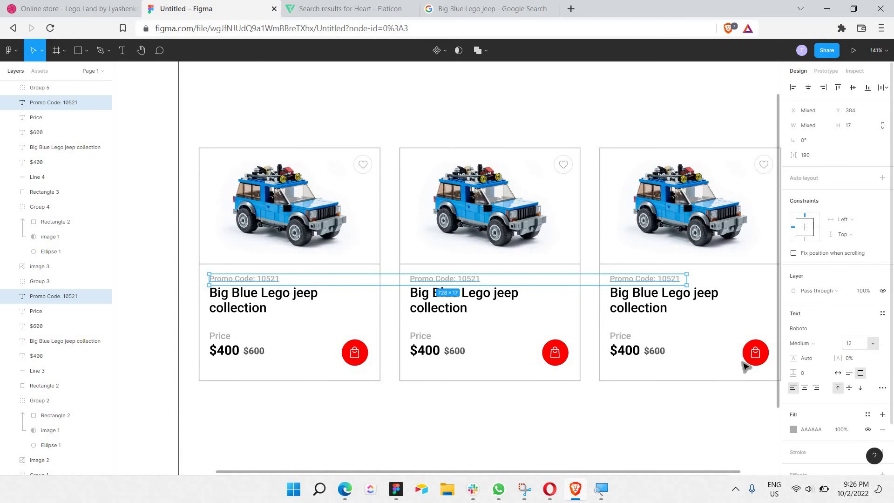
{"action": "left_click", "coordinate": [705, 417]}
- Duplicate the row of three product cards and place the copy directly below it with a 38 gap between rows
{"action": "scroll", "coordinate": [704, 417], "scroll_direction": "down", "scroll_amount": 2}
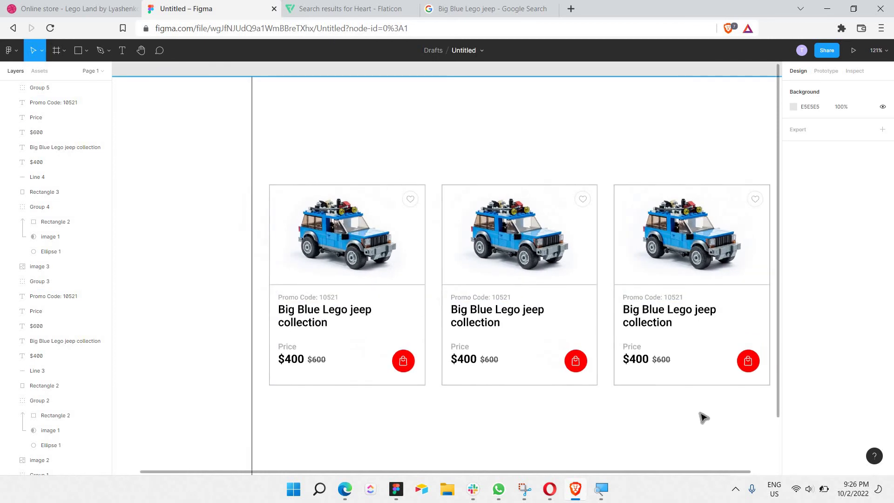
{"action": "scroll", "coordinate": [684, 419], "scroll_direction": "right", "scroll_amount": 3}
{"action": "scroll", "coordinate": [675, 418], "scroll_direction": "down", "scroll_amount": 1}
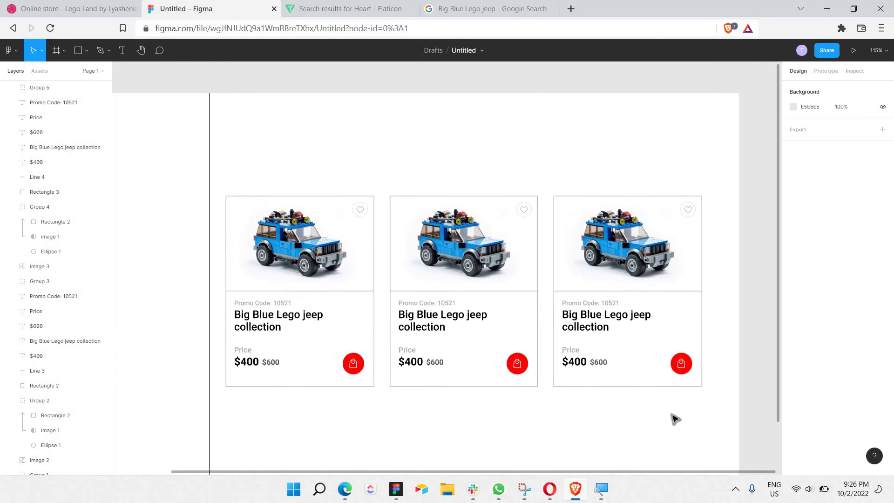
{"action": "scroll", "coordinate": [671, 416], "scroll_direction": "right", "scroll_amount": 1}
{"action": "scroll", "coordinate": [671, 415], "scroll_direction": "down", "scroll_amount": 1}
{"action": "scroll", "coordinate": [671, 416], "scroll_direction": "down", "scroll_amount": 1}
{"action": "scroll", "coordinate": [571, 405], "scroll_direction": "right", "scroll_amount": 3}
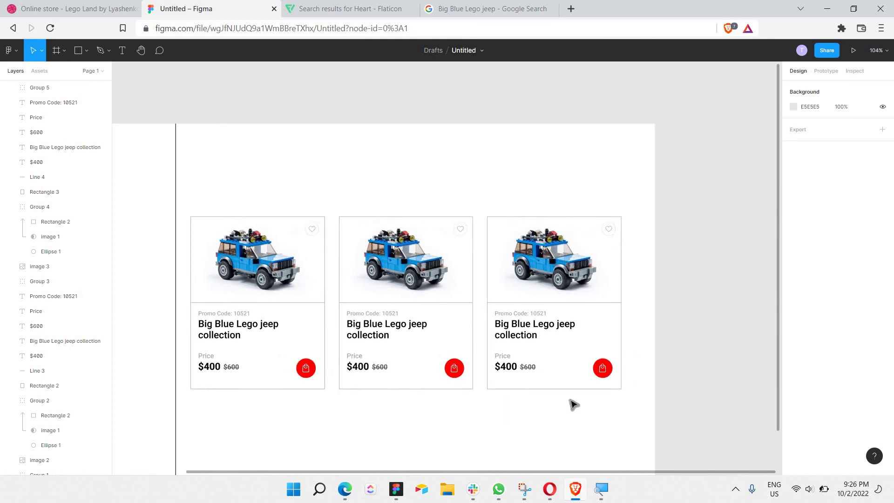
{"action": "scroll", "coordinate": [570, 405], "scroll_direction": "down", "scroll_amount": 3}
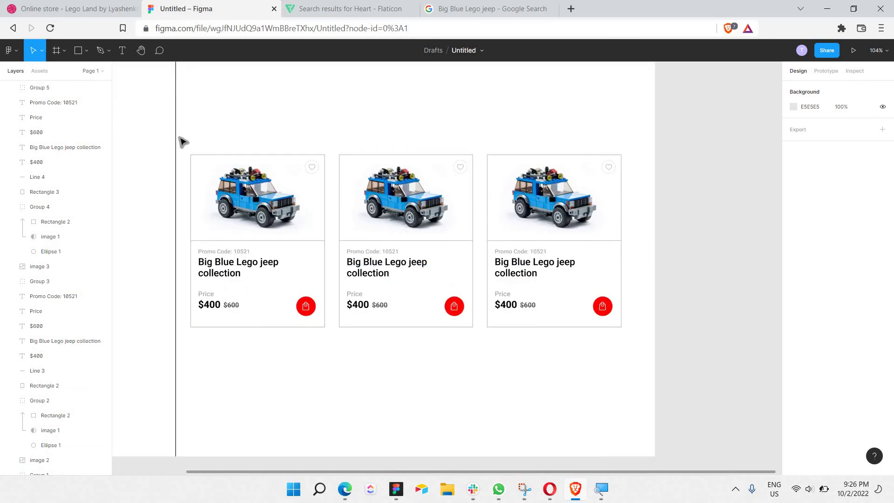
{"action": "left_click_drag", "start_coordinate": [181, 139], "coordinate": [639, 358]}
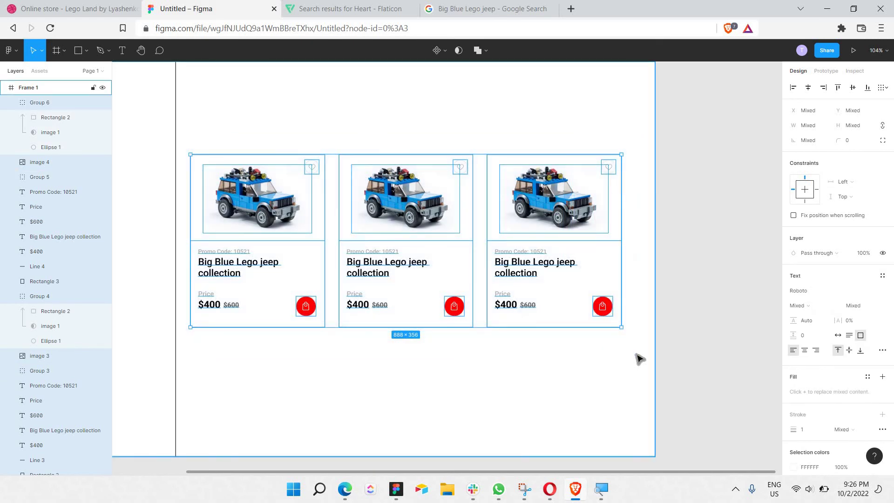
{"action": "key", "text": "ctrl+c"}
{"action": "key", "text": "ctrl+v"}
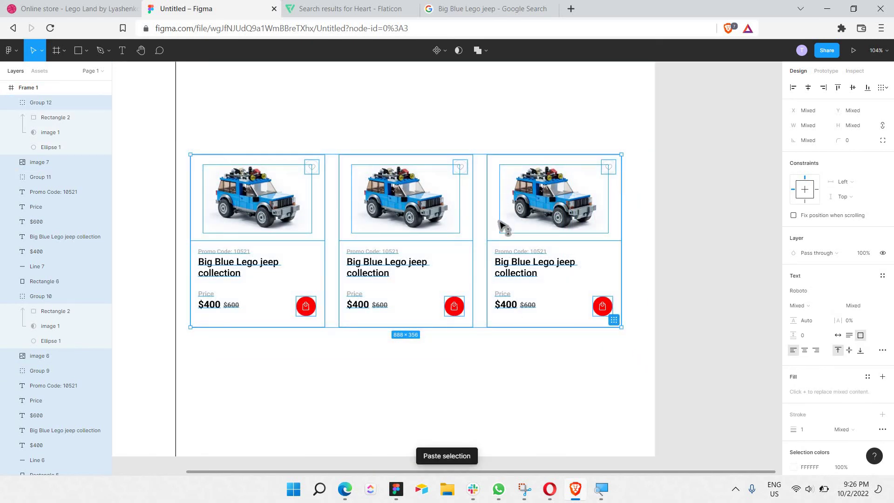
{"action": "left_click_drag", "start_coordinate": [499, 226], "coordinate": [505, 367]}
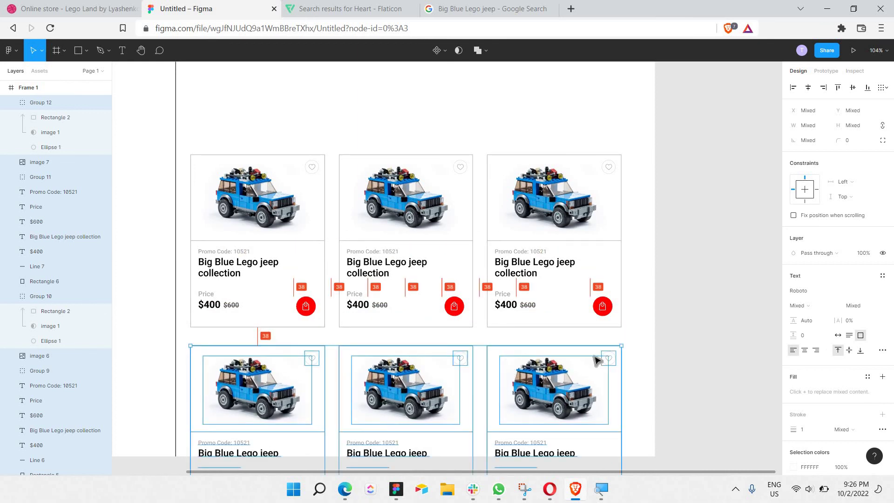
{"action": "left_click", "coordinate": [697, 329]}
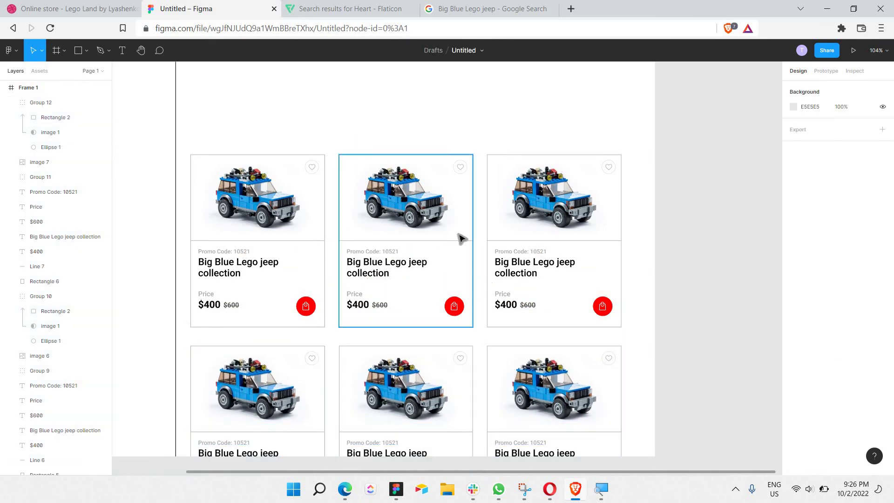
- Look over the two rows of product cards and the empty header and sidebar areas of the frame
{"action": "scroll", "coordinate": [419, 236], "scroll_direction": "down", "scroll_amount": 3}
{"action": "scroll", "coordinate": [325, 195], "scroll_direction": "up", "scroll_amount": 3}
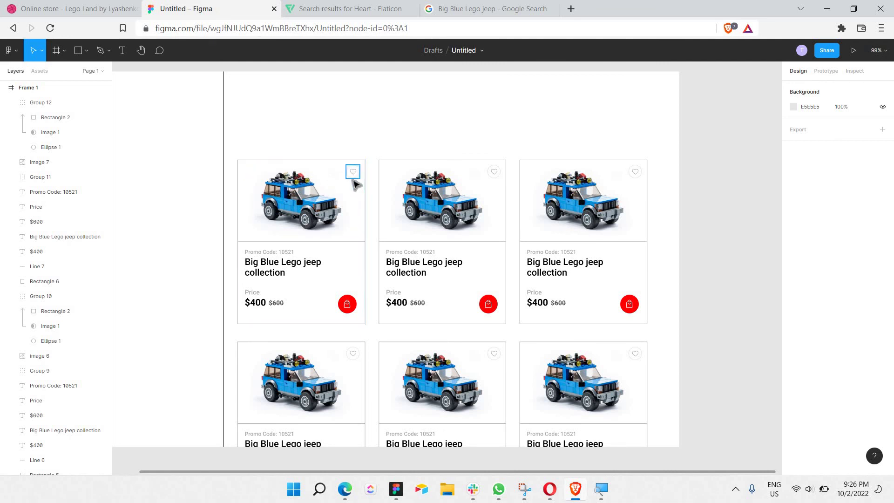
{"action": "scroll", "coordinate": [353, 176], "scroll_direction": "up", "scroll_amount": 1}
{"action": "scroll", "coordinate": [350, 184], "scroll_direction": "down", "scroll_amount": 3}
{"action": "scroll", "coordinate": [348, 186], "scroll_direction": "up", "scroll_amount": 1}
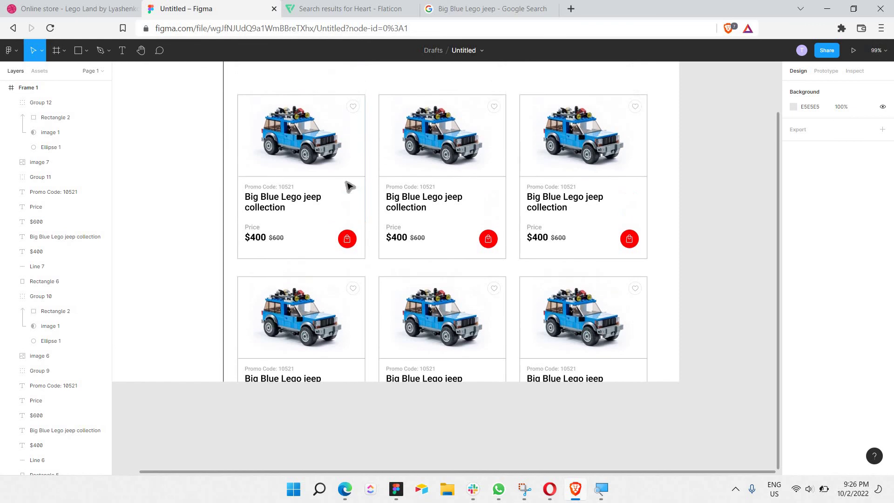
{"action": "scroll", "coordinate": [326, 191], "scroll_direction": "left", "scroll_amount": 3}
{"action": "scroll", "coordinate": [299, 161], "scroll_direction": "up", "scroll_amount": 3}
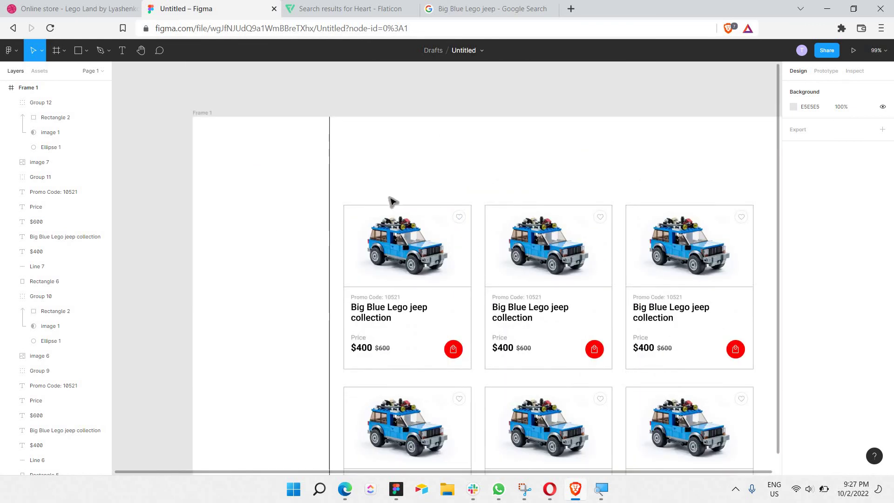
{"action": "scroll", "coordinate": [465, 198], "scroll_direction": "down", "scroll_amount": 1}
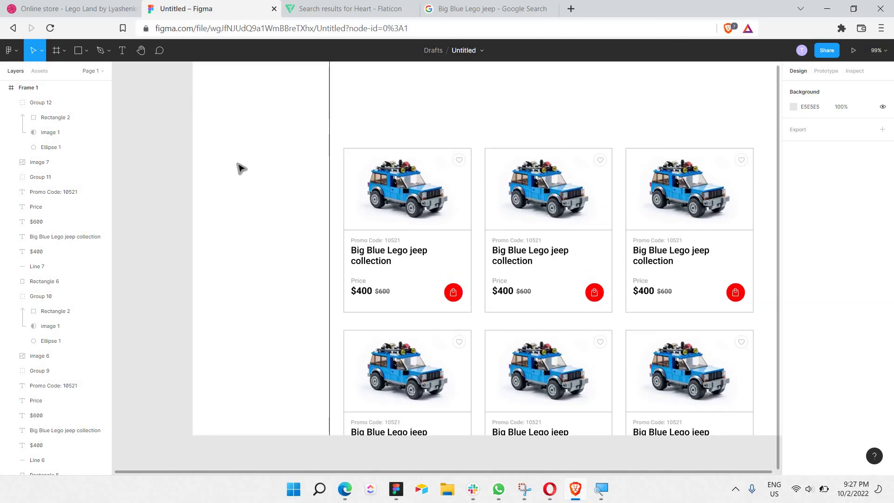
{"action": "scroll", "coordinate": [225, 186], "scroll_direction": "up", "scroll_amount": 2}
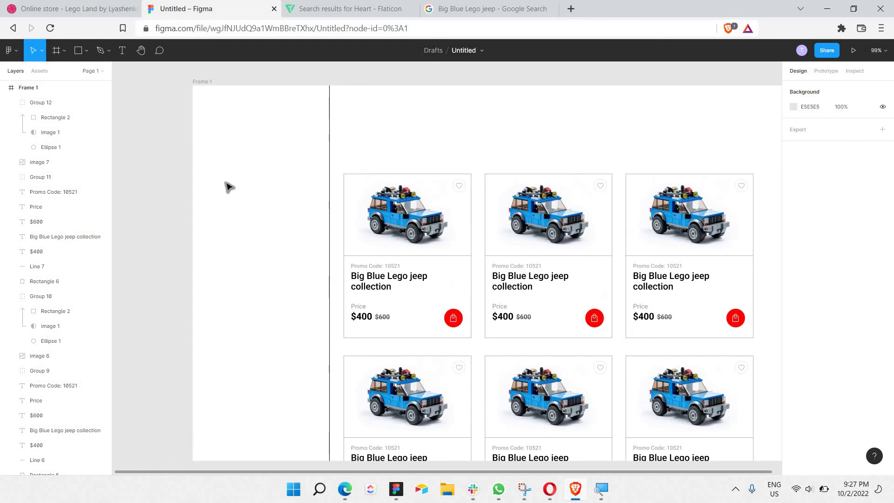
- Paste a copy of the first card's title into the empty sidebar and move it to the top of Frame 1's layer order
{"action": "left_click", "coordinate": [370, 332]}
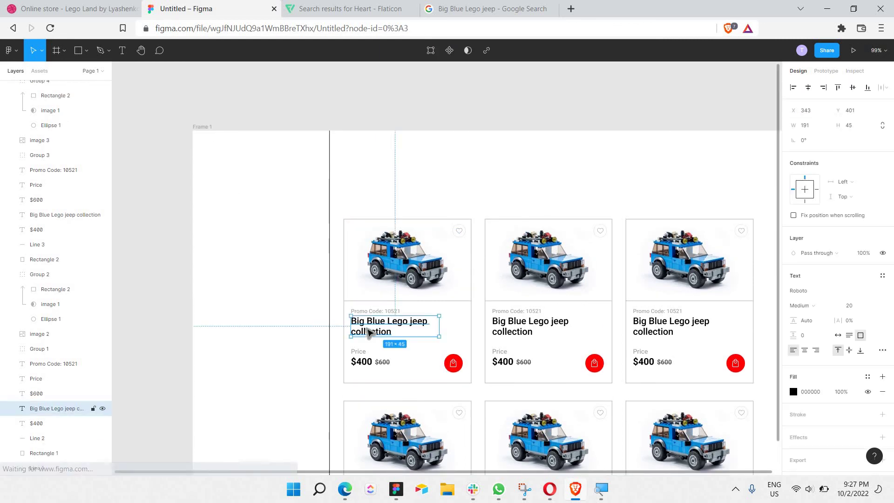
{"action": "key", "text": "ctrl+v"}
{"action": "left_click_drag", "start_coordinate": [245, 198], "coordinate": [245, 199]}
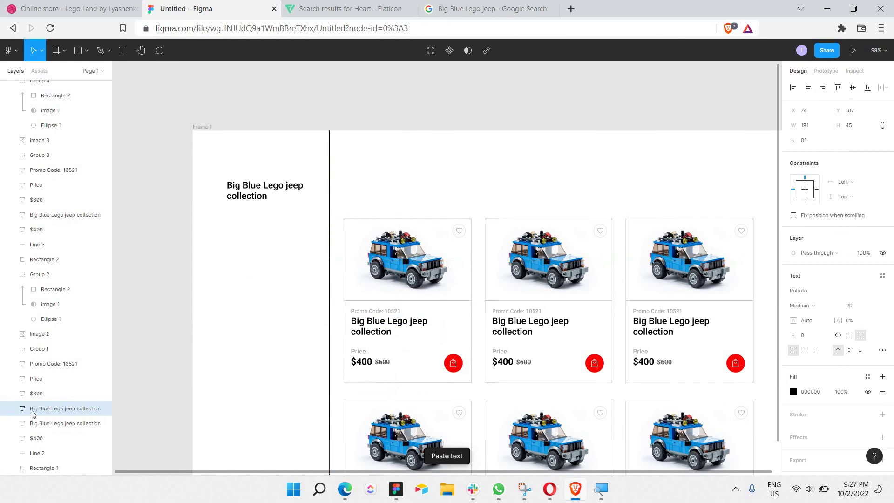
{"action": "scroll", "coordinate": [68, 147], "scroll_direction": "up", "scroll_amount": 1}
{"action": "scroll", "coordinate": [60, 130], "scroll_direction": "up", "scroll_amount": 15}
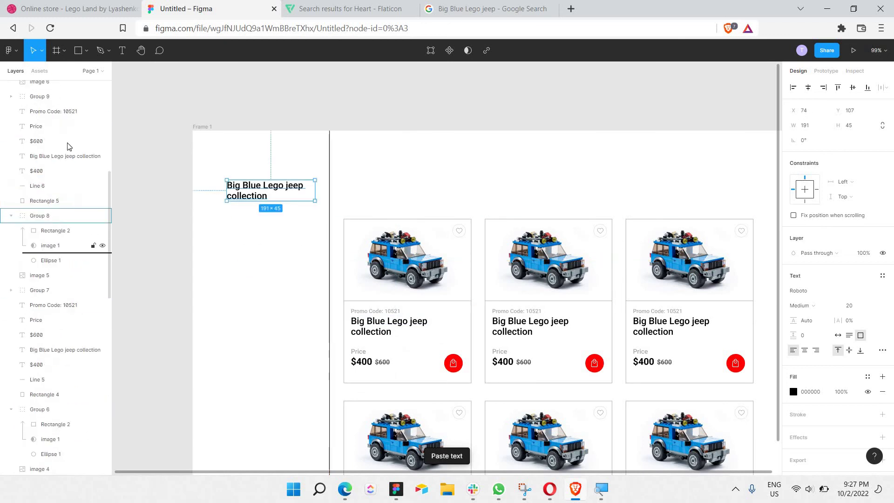
{"action": "left_click_drag", "start_coordinate": [45, 98], "coordinate": [45, 98]}
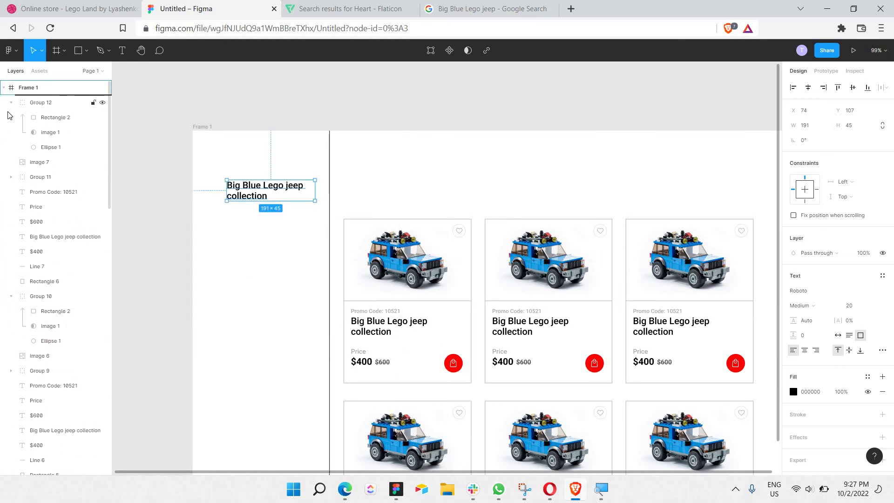
- Group all layers of Frame 1 below the sidebar title, from Group 12 through Line 1, into a single group
{"action": "left_click", "coordinate": [11, 117]}
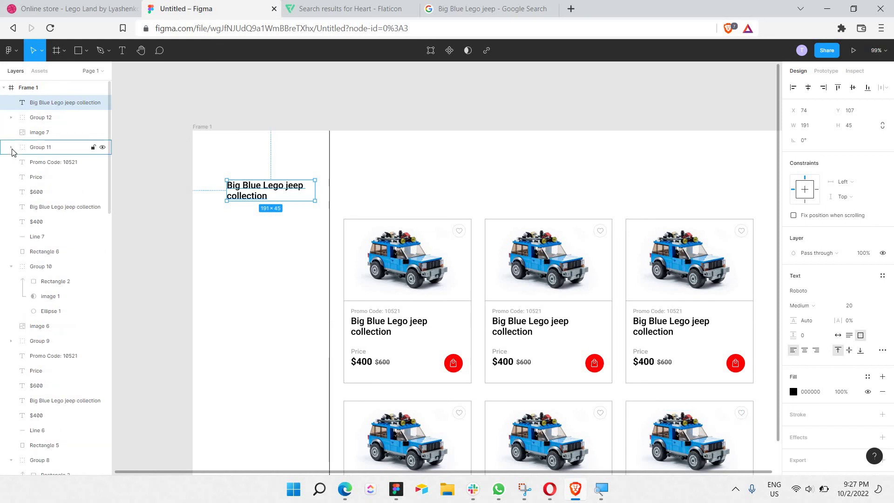
{"action": "left_click", "coordinate": [11, 266]}
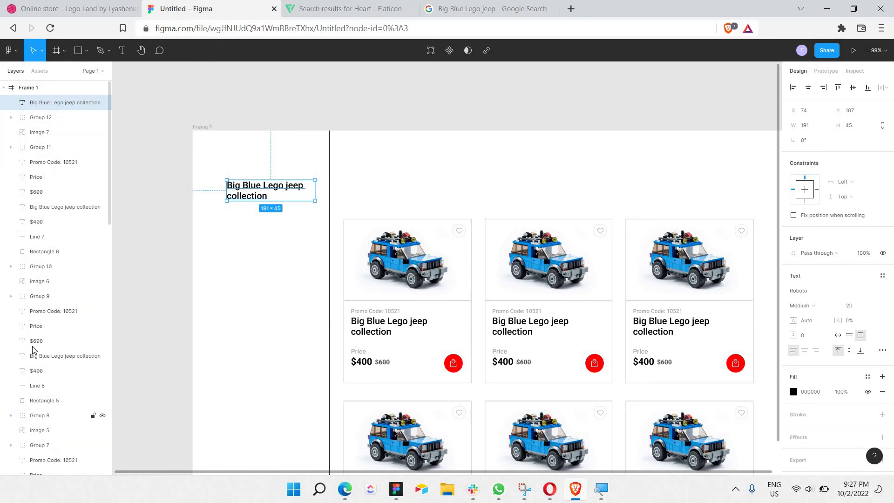
{"action": "scroll", "coordinate": [26, 397], "scroll_direction": "down", "scroll_amount": 15}
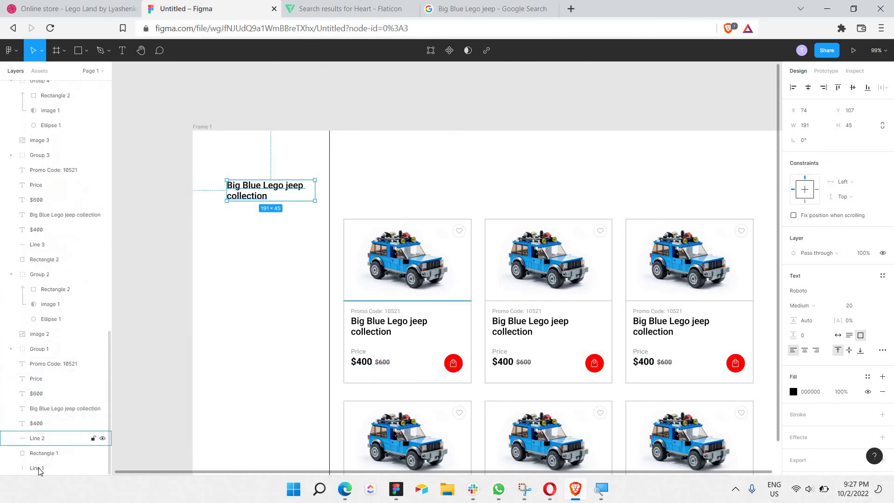
{"action": "left_click", "coordinate": [46, 467]}
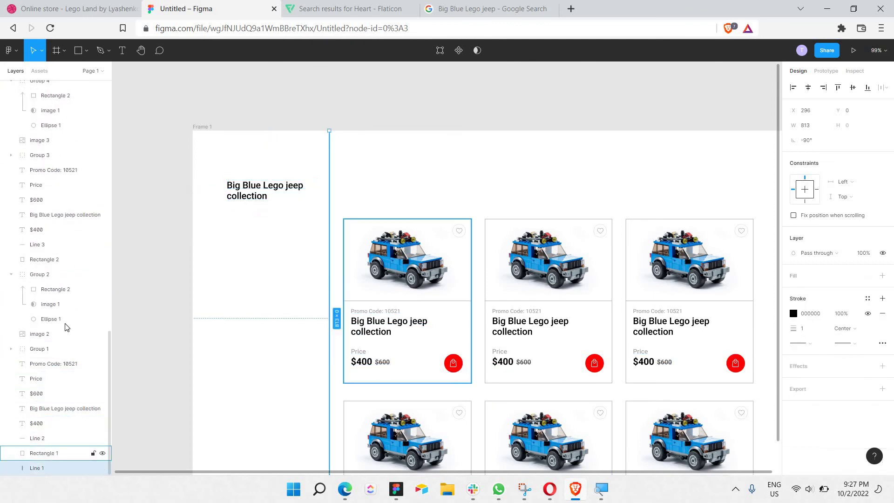
{"action": "scroll", "coordinate": [56, 302], "scroll_direction": "up", "scroll_amount": 15}
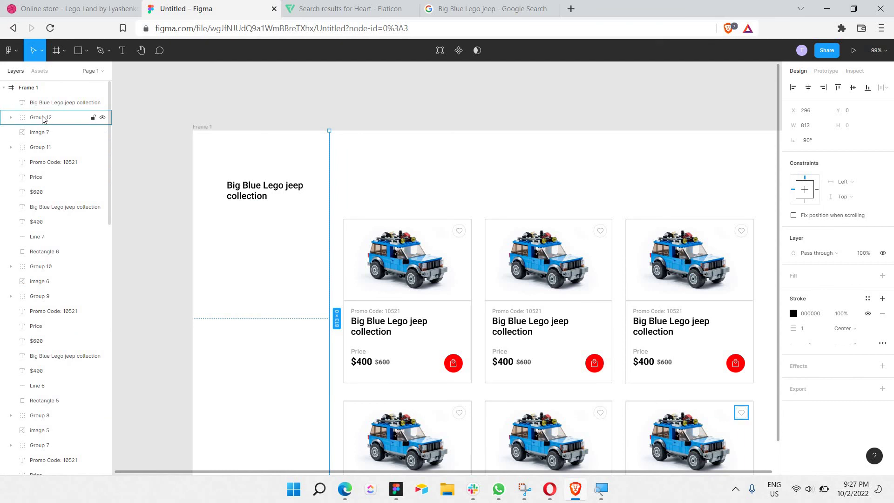
{"action": "left_click", "coordinate": [46, 117], "text": "shift"}
{"action": "right_click", "coordinate": [37, 117]}
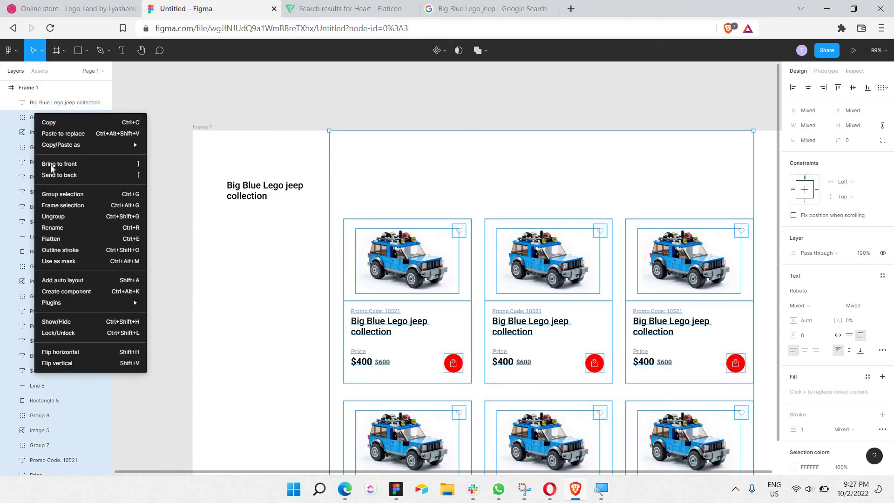
{"action": "left_click", "coordinate": [68, 194]}
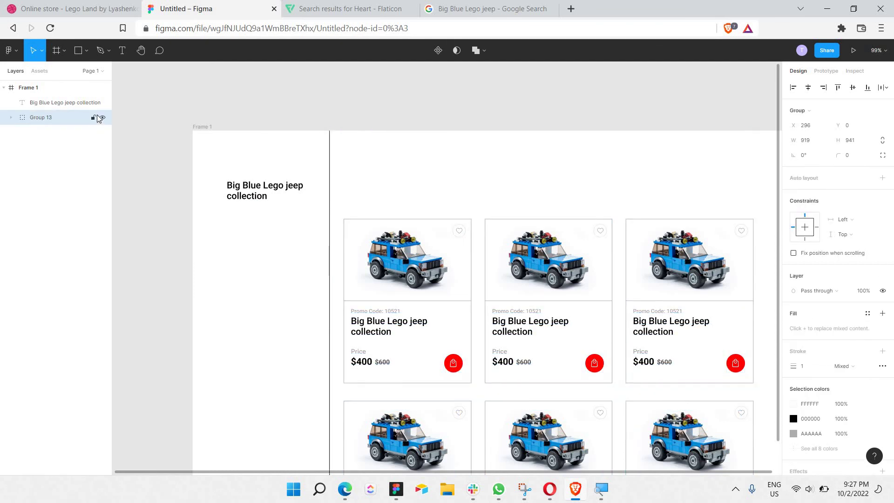
- Hide and show the new group of product cards to check which objects it contains
{"action": "left_click", "coordinate": [102, 117]}
{"action": "left_click", "coordinate": [104, 118]}
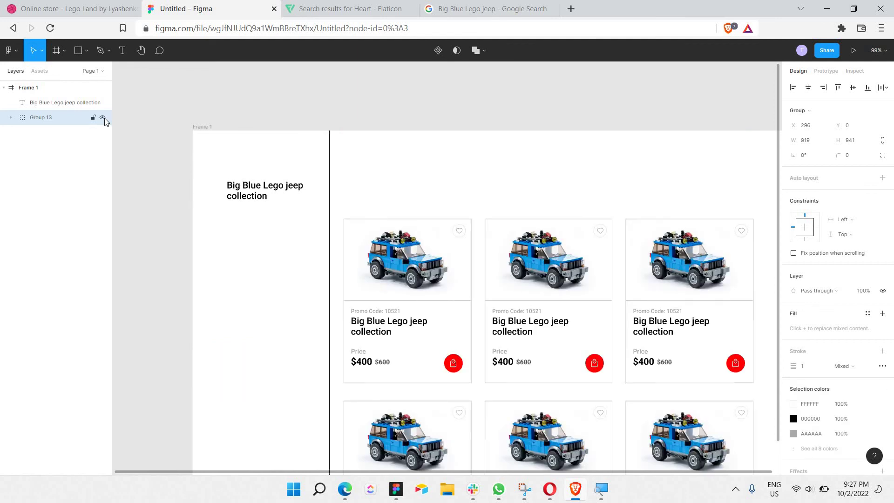
{"action": "left_click", "coordinate": [105, 119]}
{"action": "left_click", "coordinate": [103, 118]}
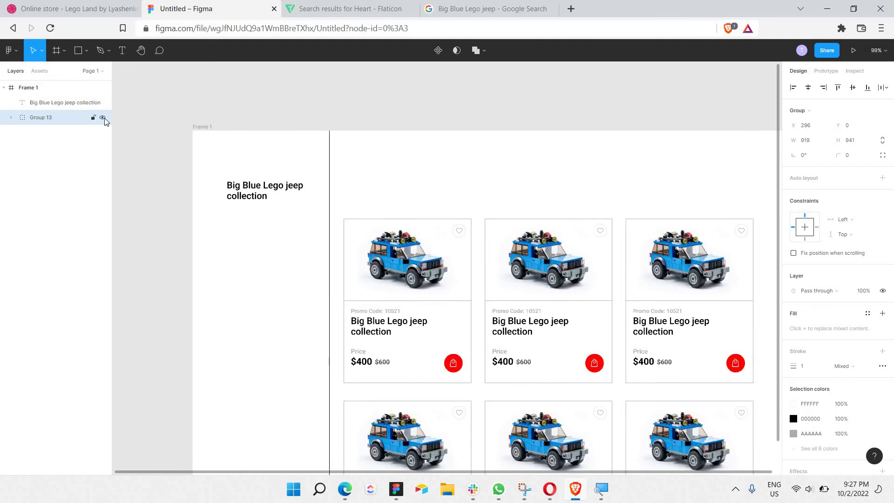
- Move the product card group above the sidebar title in Frame 1's layer order
{"action": "left_click", "coordinate": [11, 117]}
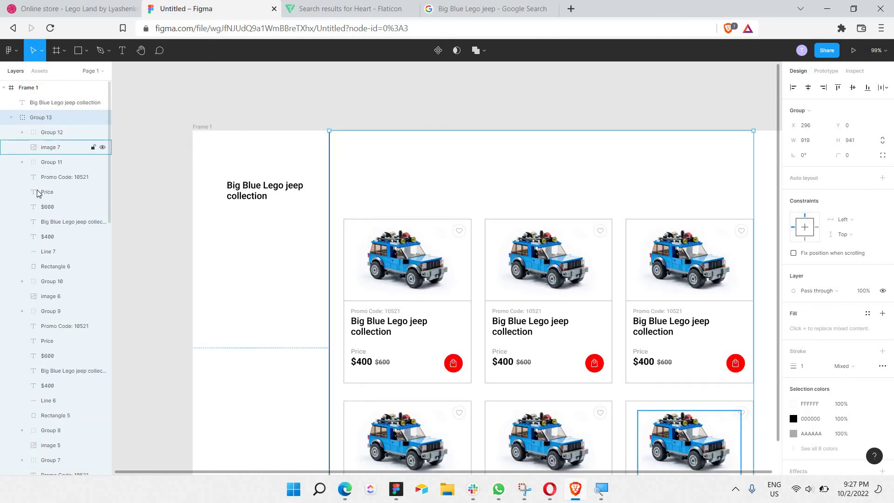
{"action": "scroll", "coordinate": [48, 209], "scroll_direction": "down", "scroll_amount": 10}
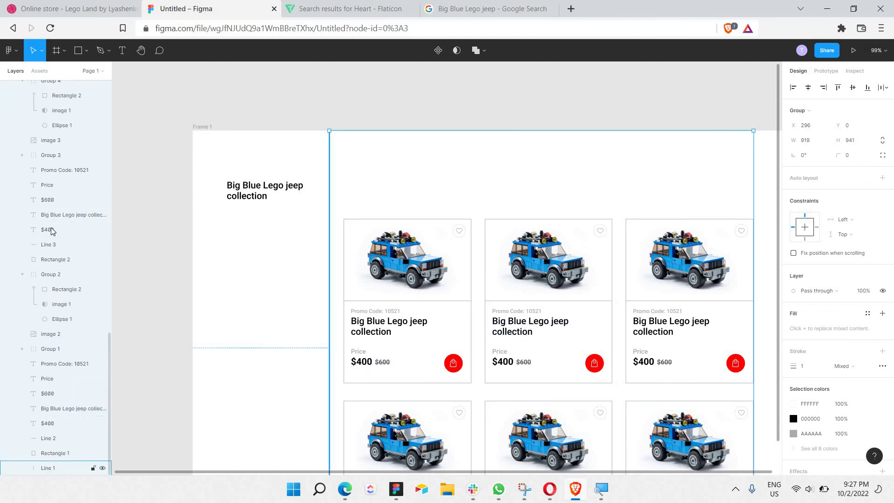
{"action": "scroll", "coordinate": [39, 153], "scroll_direction": "up", "scroll_amount": 10}
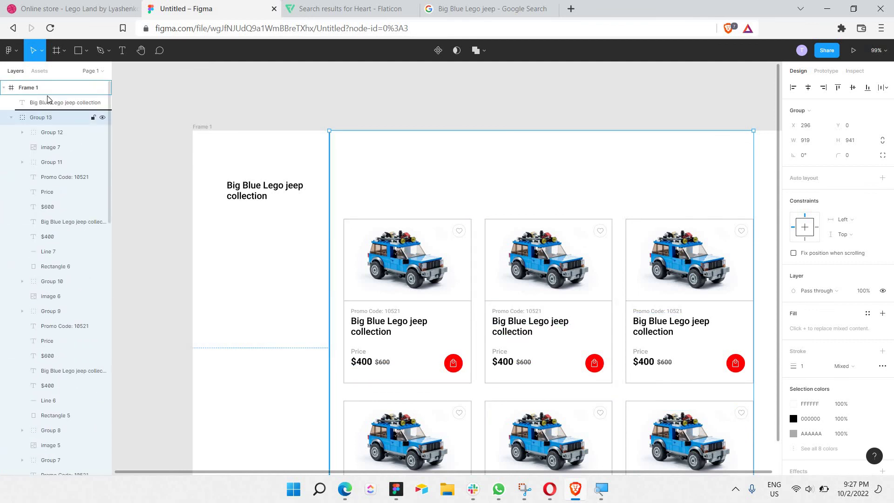
{"action": "scroll", "coordinate": [37, 116], "scroll_direction": "down", "scroll_amount": 1}
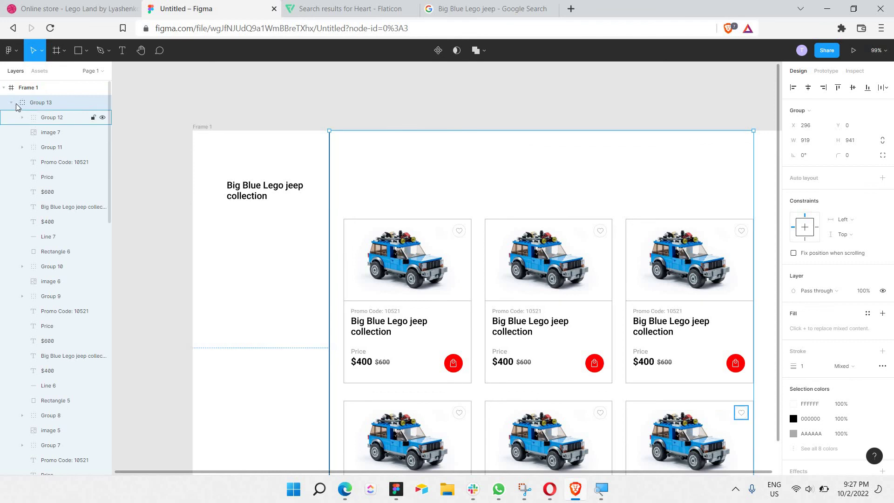
{"action": "left_click", "coordinate": [9, 104]}
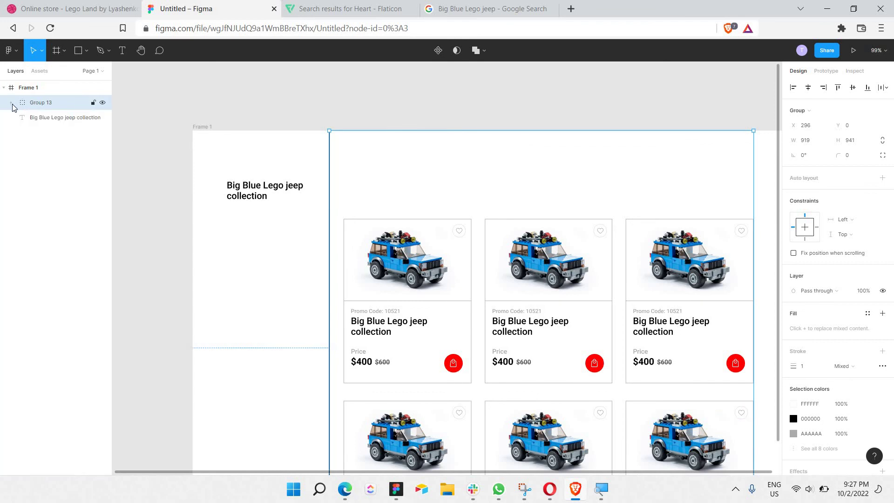
- Try to move the vertical divider, Line 1, out of the card group within the layer order
{"action": "left_click", "coordinate": [11, 104]}
{"action": "scroll", "coordinate": [61, 374], "scroll_direction": "down", "scroll_amount": 15}
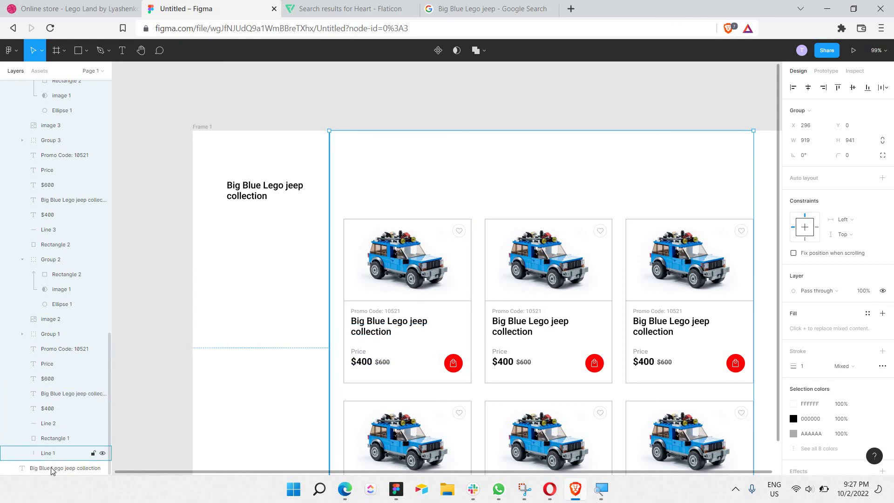
{"action": "left_click_drag", "start_coordinate": [53, 471], "coordinate": [54, 473]}
{"action": "scroll", "coordinate": [71, 319], "scroll_direction": "up", "scroll_amount": 8}
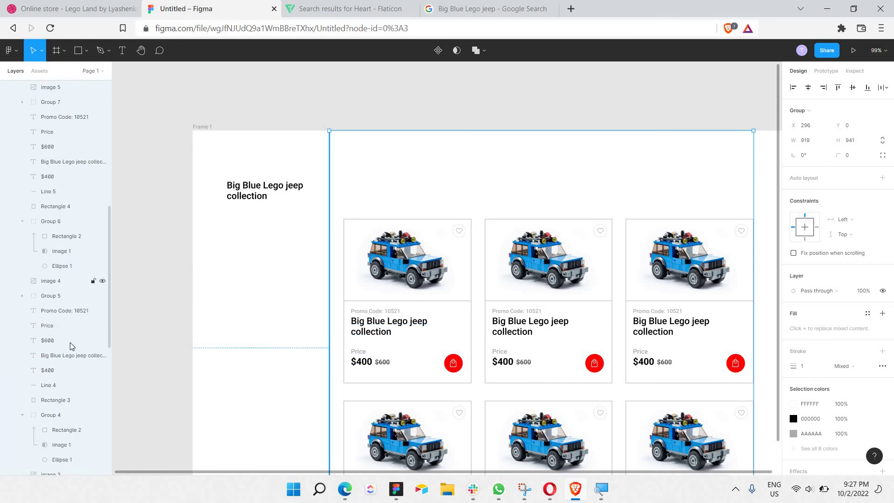
- Cut Line 1 from the card group, paste it directly into Frame 1 and place it at X 276, Y 0 beside the sidebar
{"action": "scroll", "coordinate": [71, 346], "scroll_direction": "down", "scroll_amount": 8}
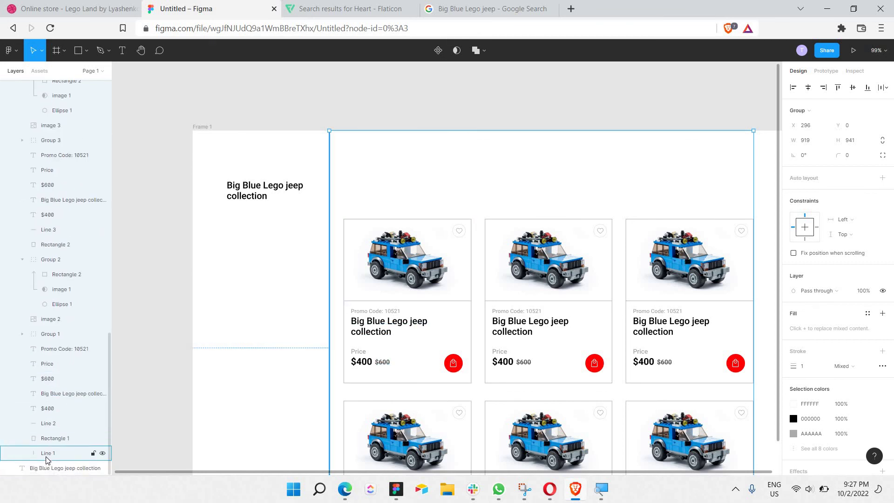
{"action": "left_click", "coordinate": [47, 454]}
{"action": "key", "text": "Delete"}
{"action": "scroll", "coordinate": [71, 369], "scroll_direction": "up", "scroll_amount": 15}
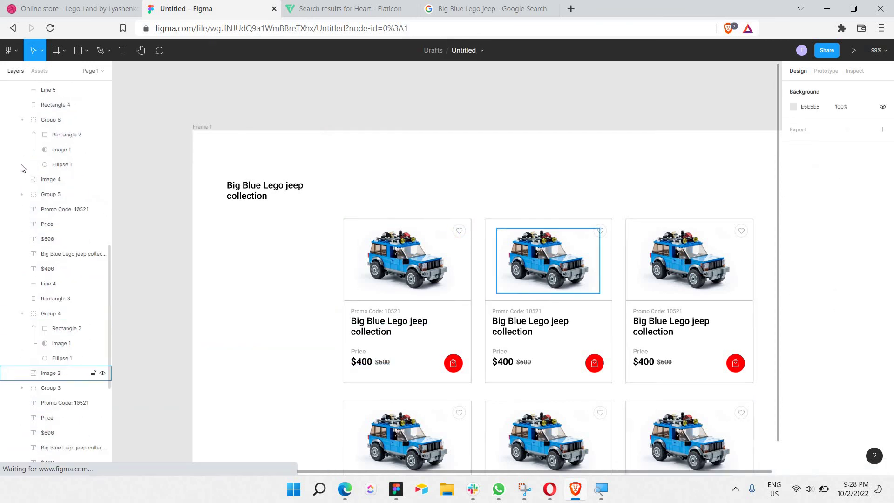
{"action": "left_click", "coordinate": [11, 102]}
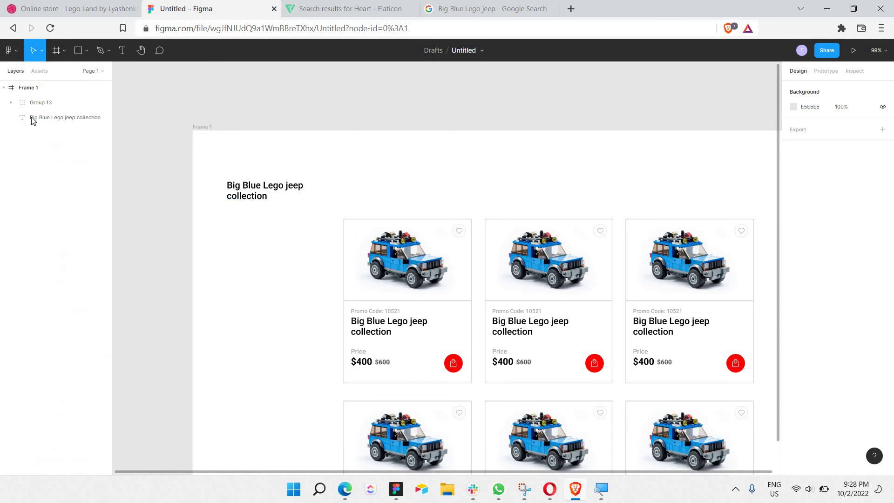
{"action": "left_click", "coordinate": [31, 119]}
{"action": "key", "text": "ctrl+v"}
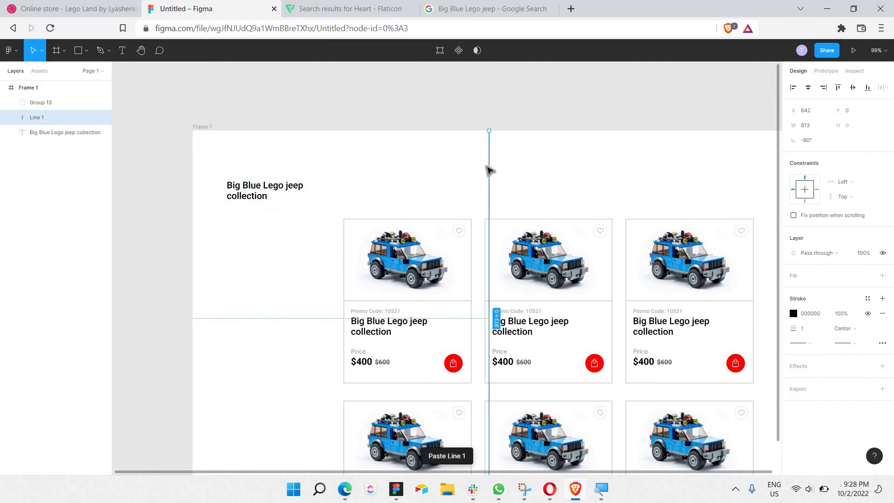
{"action": "left_click_drag", "start_coordinate": [481, 173], "coordinate": [320, 191]}
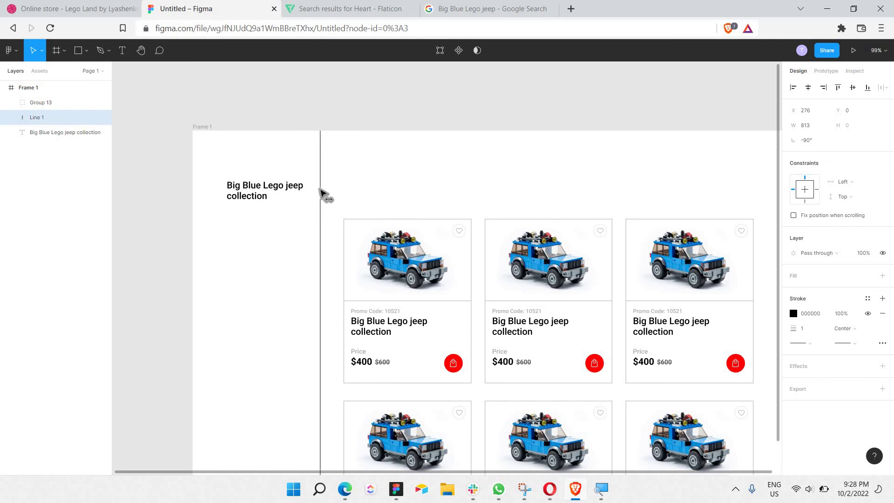
{"action": "left_click", "coordinate": [454, 119]}
- Set the vertical divider line's stroke color to the grey 939393
{"action": "scroll", "coordinate": [329, 225], "scroll_direction": "down", "scroll_amount": 3}
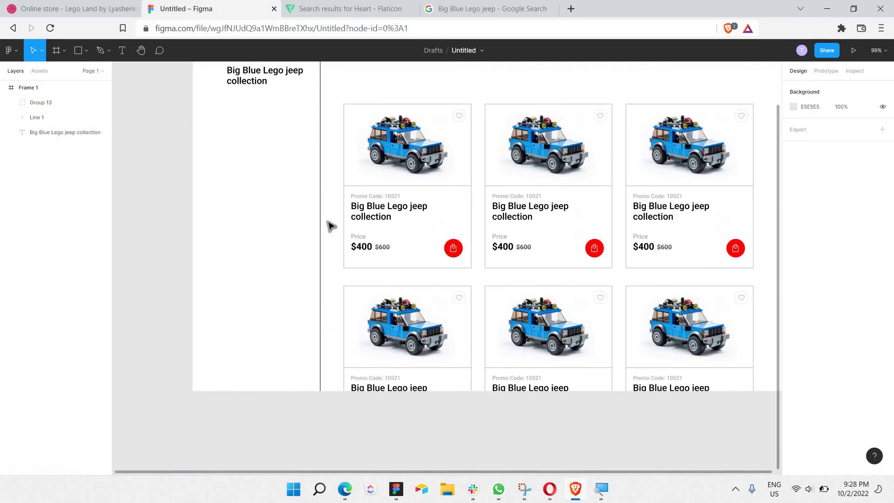
{"action": "scroll", "coordinate": [326, 229], "scroll_direction": "up", "scroll_amount": 5}
{"action": "scroll", "coordinate": [328, 231], "scroll_direction": "down", "scroll_amount": 1}
{"action": "left_click", "coordinate": [321, 237]}
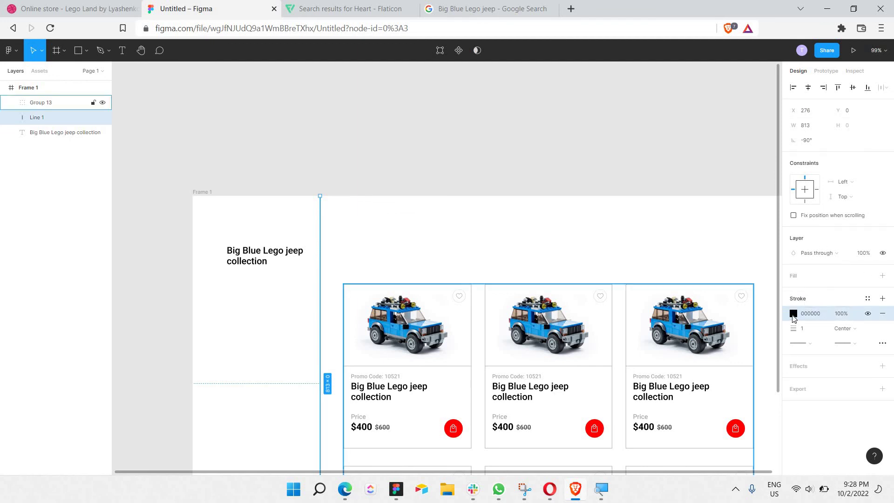
{"action": "left_click", "coordinate": [793, 313]}
{"action": "left_click_drag", "start_coordinate": [581, 250], "coordinate": [505, 285]}
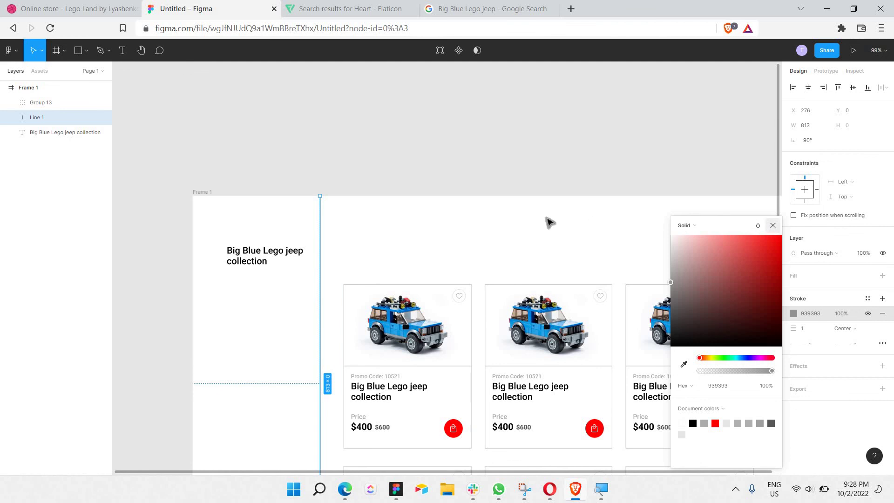
{"action": "key", "text": "Escape"}
{"action": "left_click", "coordinate": [358, 206]}
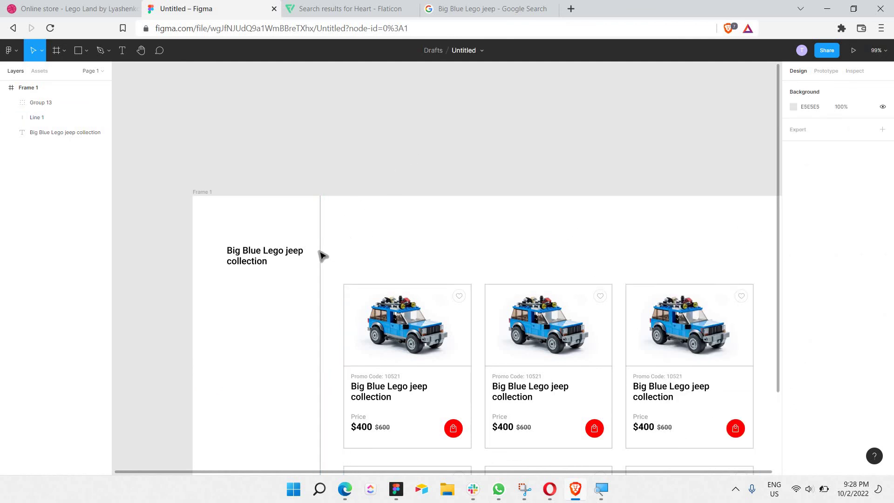
- Set the vertical divider line's stroke weight to 2 and its color to the light grey E0E0E0
{"action": "left_click", "coordinate": [320, 253]}
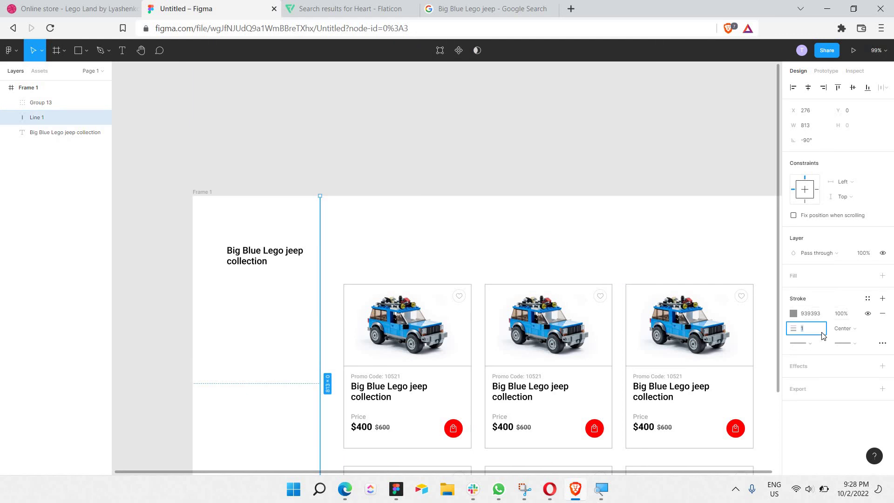
{"action": "left_click", "coordinate": [793, 315]}
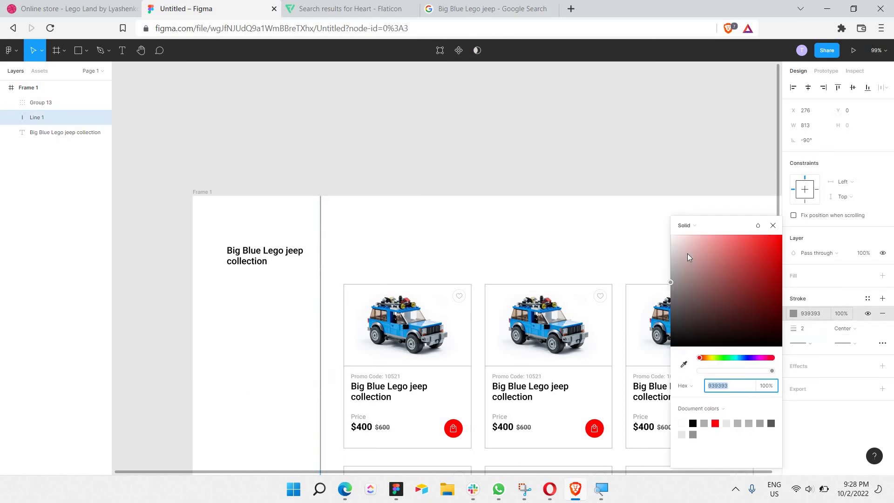
{"action": "mouse_move", "coordinate": [689, 258]}
{"action": "left_mouse_down"}
{"action": "mouse_move", "coordinate": [577, 279]}
{"action": "mouse_move", "coordinate": [552, 248]}
{"action": "left_mouse_up"}
{"action": "left_click", "coordinate": [772, 227]}
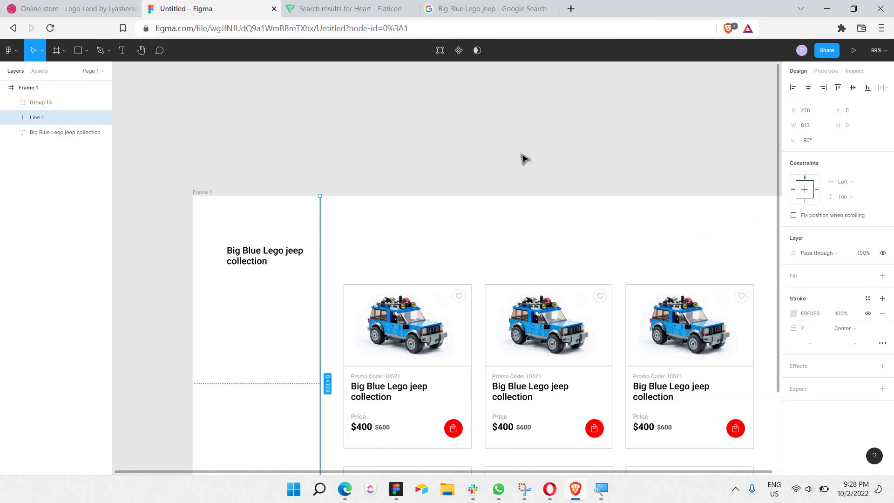
{"action": "left_click", "coordinate": [522, 158]}
- Duplicate the vertical divider line in Frame 1 and rotate the copy to 0° so it runs horizontally
{"action": "scroll", "coordinate": [328, 210], "scroll_direction": "down", "scroll_amount": 1}
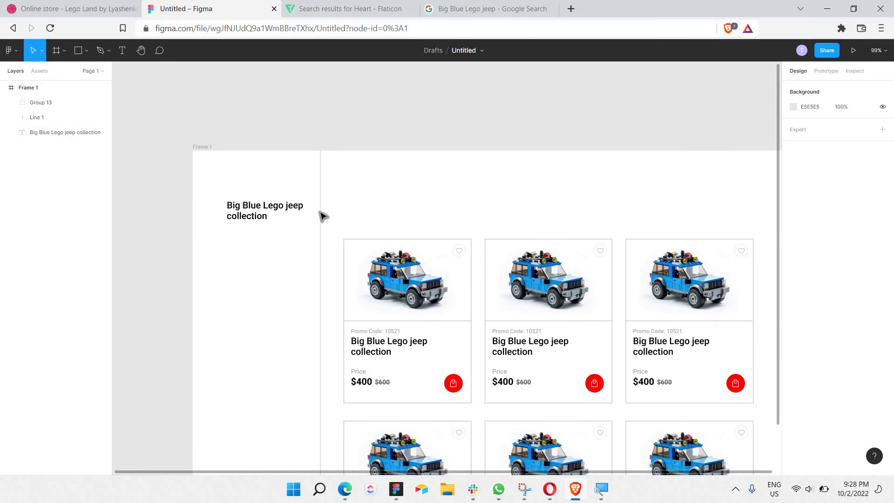
{"action": "left_click", "coordinate": [320, 215]}
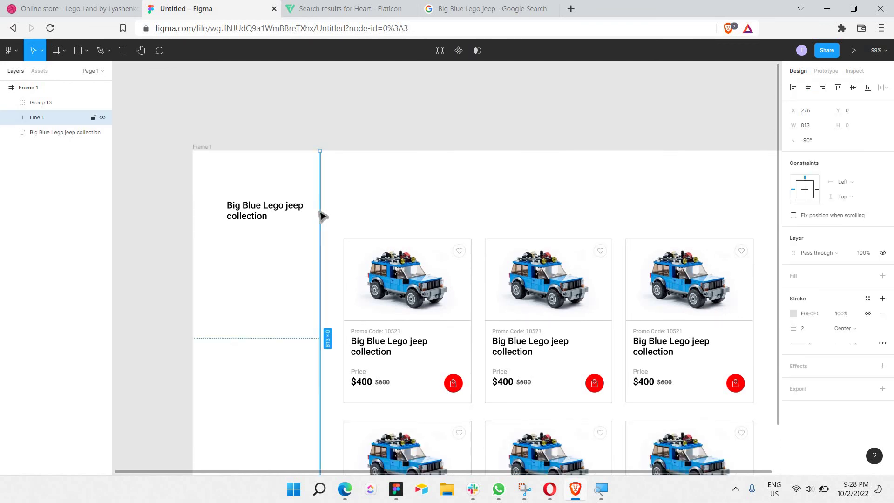
{"action": "key", "text": "ctrl+v"}
{"action": "left_click_drag", "start_coordinate": [320, 212], "coordinate": [382, 190]}
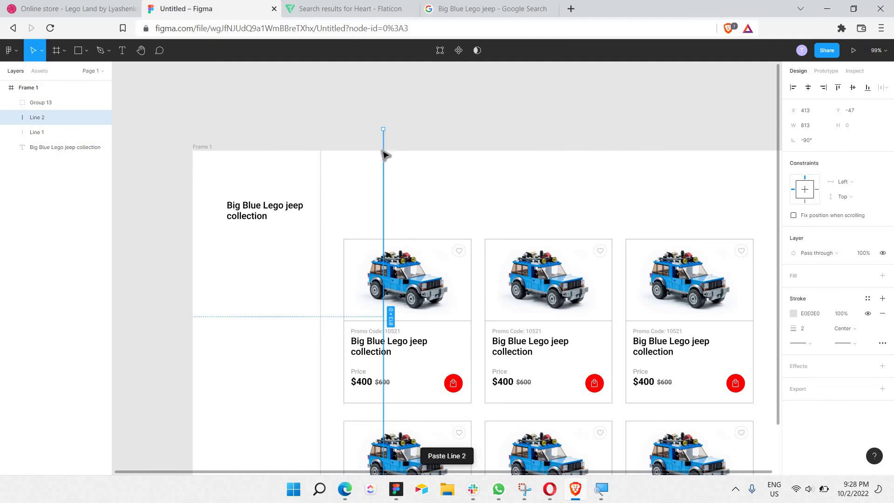
{"action": "right_click", "coordinate": [382, 151]}
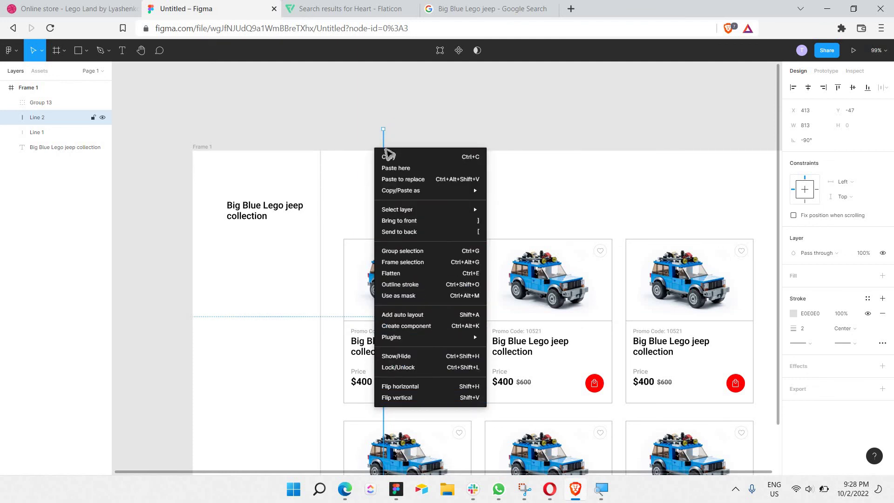
{"action": "left_click", "coordinate": [385, 154]}
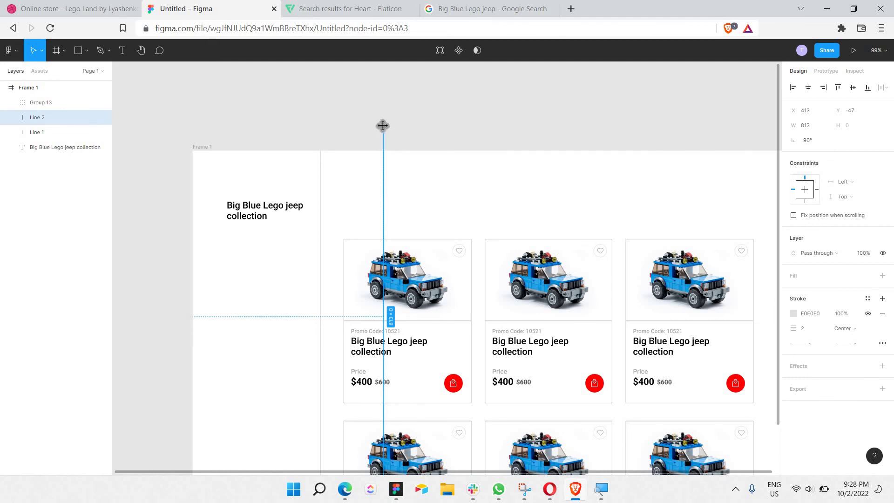
{"action": "left_click_drag", "start_coordinate": [323, 139], "coordinate": [214, 324]}
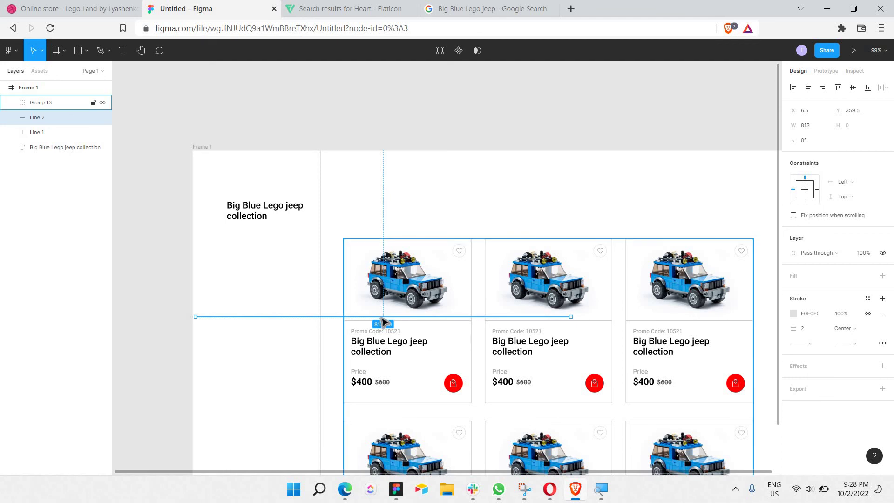
- Place the horizontal line at X 0, Y 129 above the product cards and extend it to the frame's far edge, 1284 wide
{"action": "left_click_drag", "start_coordinate": [384, 271], "coordinate": [378, 213]}
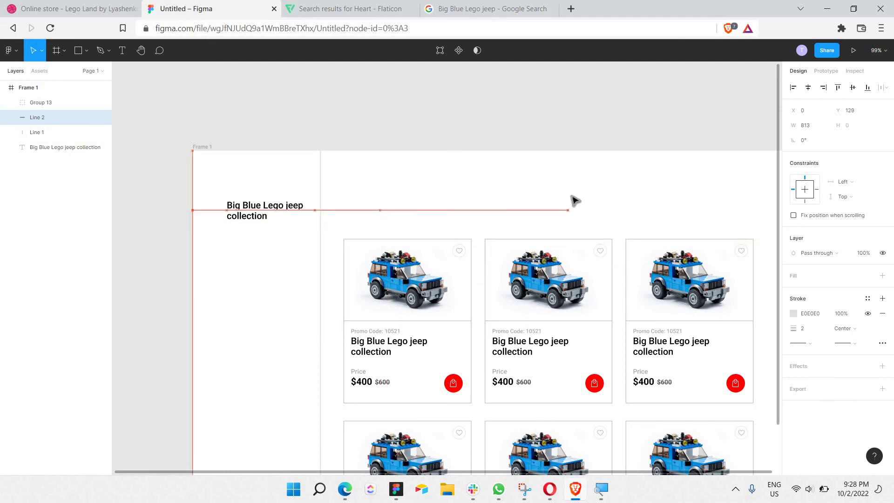
{"action": "scroll", "coordinate": [579, 194], "scroll_direction": "right", "scroll_amount": 3}
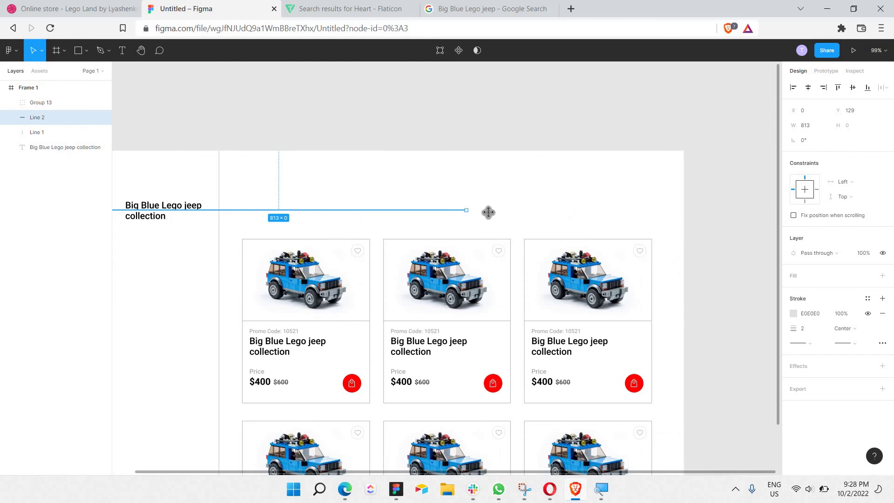
{"action": "left_click_drag", "start_coordinate": [469, 211], "coordinate": [683, 232]}
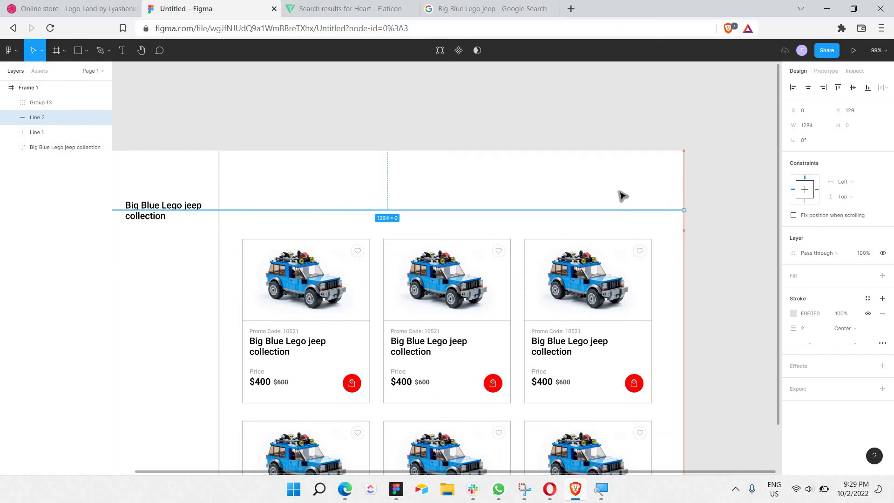
{"action": "left_click", "coordinate": [622, 185]}
- Move the loose "Big Blue Lego jeep collection" text to X 34, Y 167 in the sidebar below the header divider and open it for editing
{"action": "scroll", "coordinate": [623, 185], "scroll_direction": "left", "scroll_amount": 6}
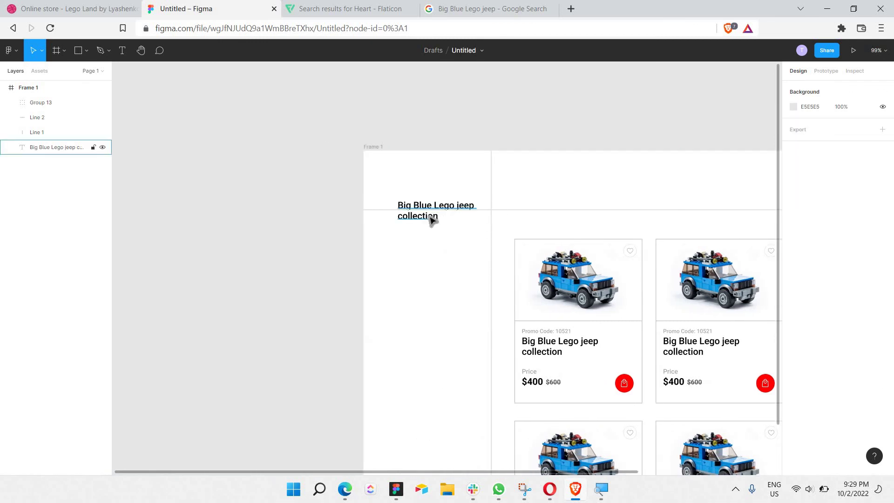
{"action": "left_click", "coordinate": [445, 214]}
{"action": "left_click_drag", "start_coordinate": [449, 218], "coordinate": [424, 242]}
{"action": "double_click", "coordinate": [419, 240]}
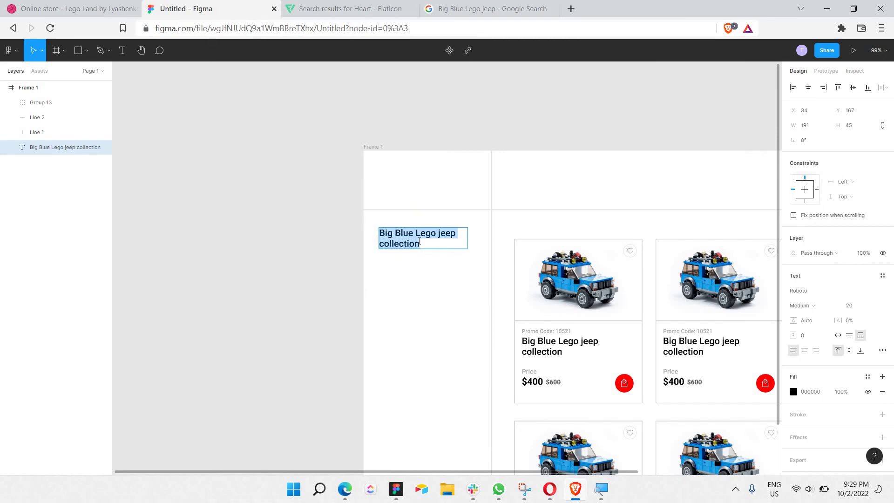